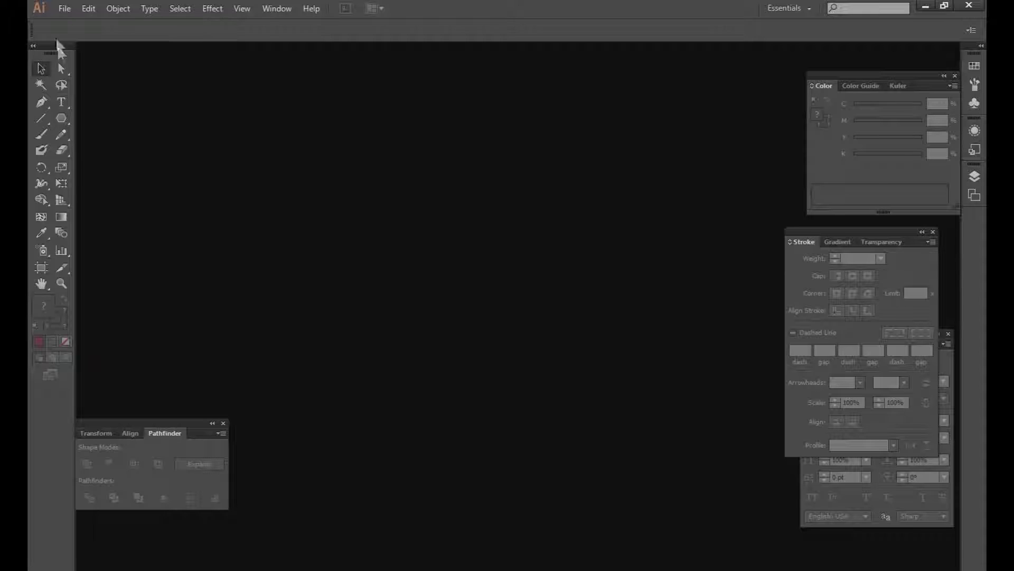
Create a new 3.5 × 2 in CMYK document with 0.125 in bleed.
left_click(64, 8)
left_click(85, 27)
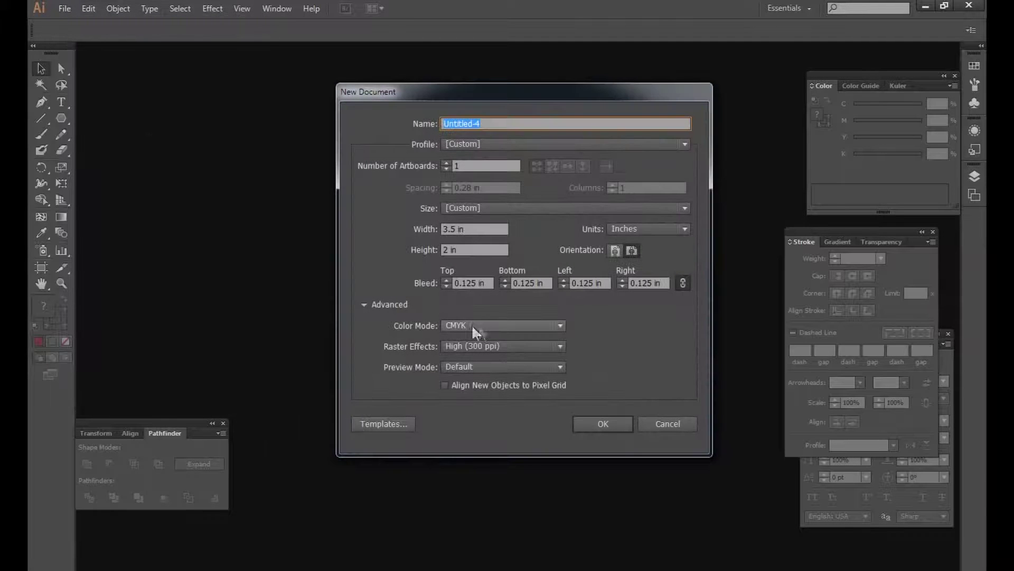
left_click(607, 423)
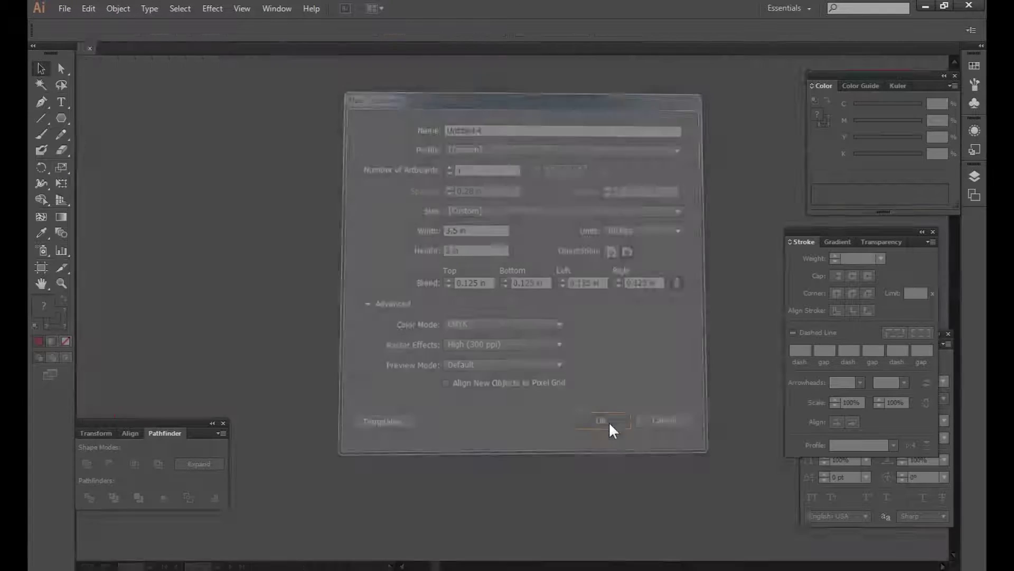
Draw a rectangle covering the full bleed area and set its stroke weight to 0.
key("ctrl+minus")
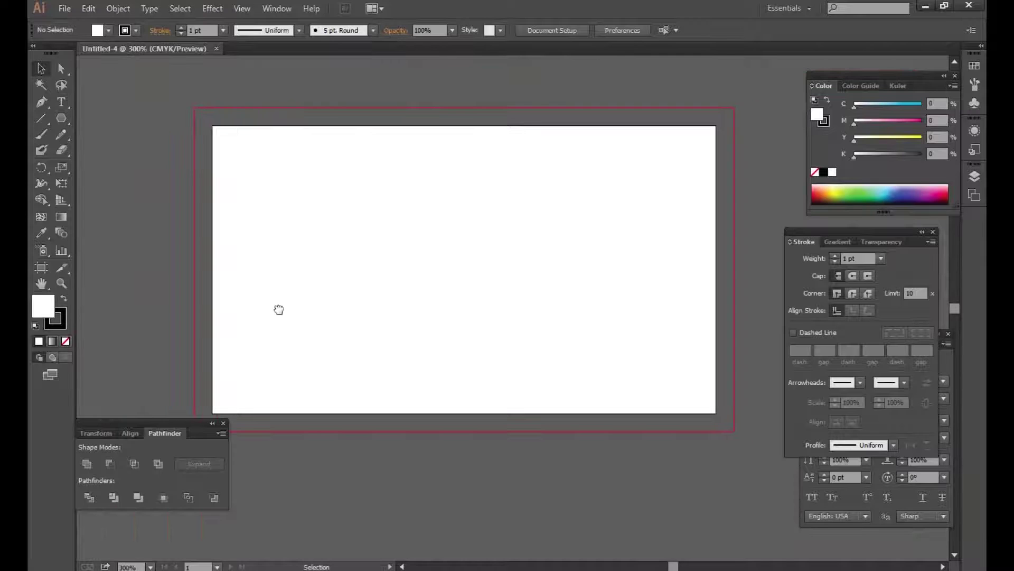
left_click_drag(264, 266, 279, 237)
left_click_drag(242, 204, 234, 204)
left_click_drag(62, 118, 88, 118)
left_click_drag(339, 196, 337, 197)
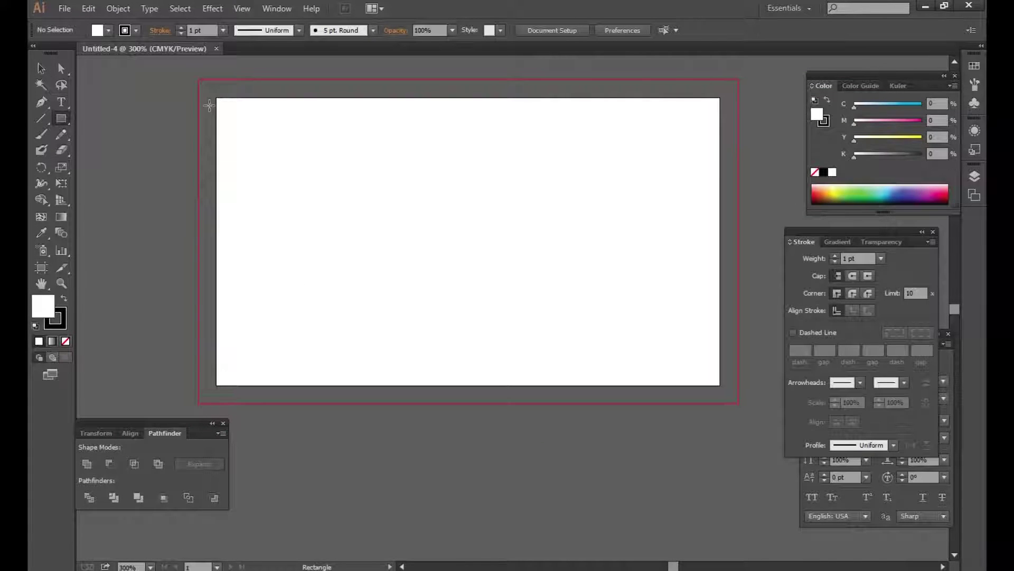
left_click_drag(200, 80, 690, 364)
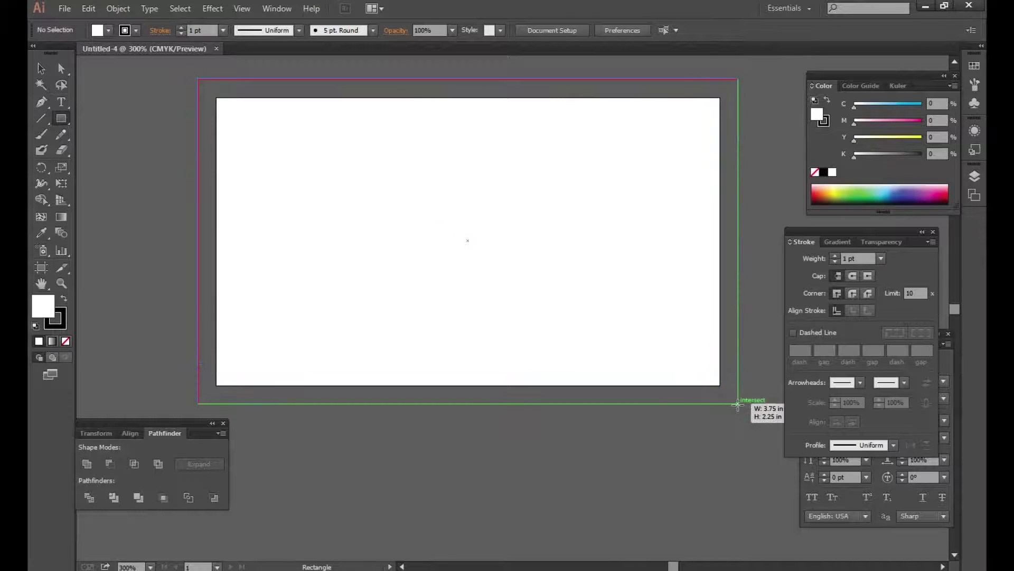
left_click_drag(690, 364, 738, 403)
left_click_drag(630, 327, 621, 327)
left_click(196, 30)
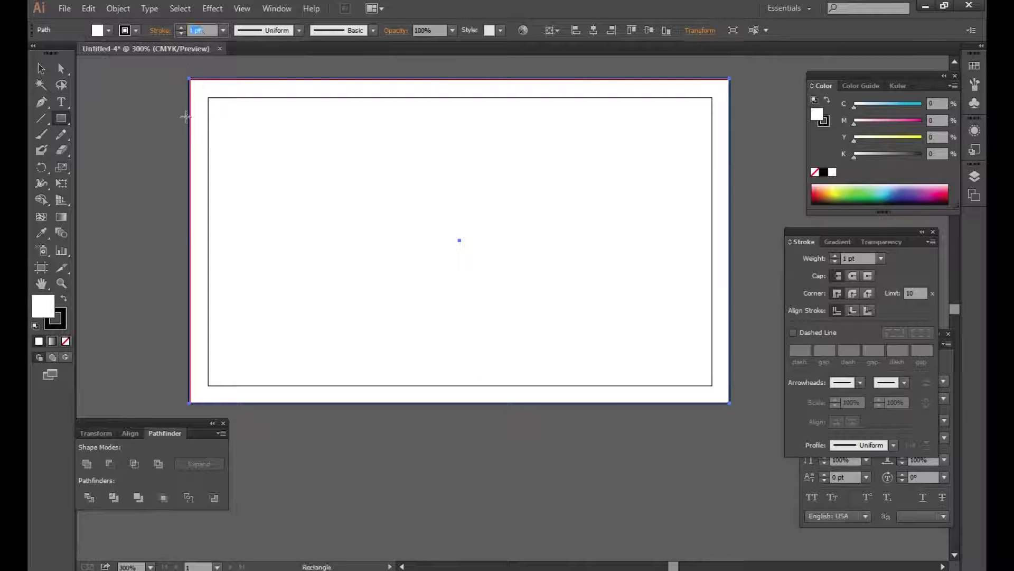
type("0")
key("Return")
Zoom in and inspect the rectangle's edges against the bleed.
key("v")
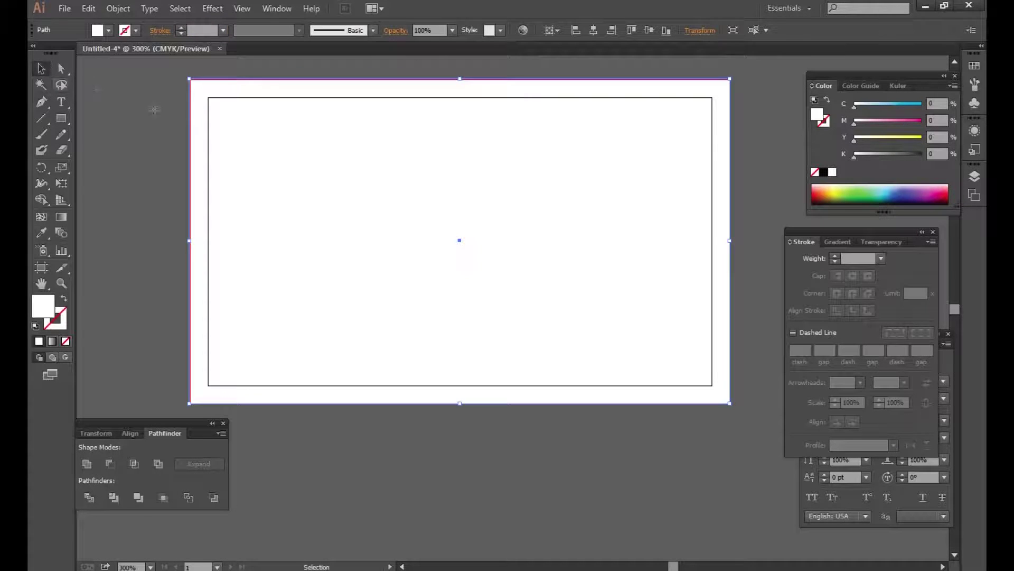
left_click(153, 106)
left_click_drag(573, 451, 540, 328)
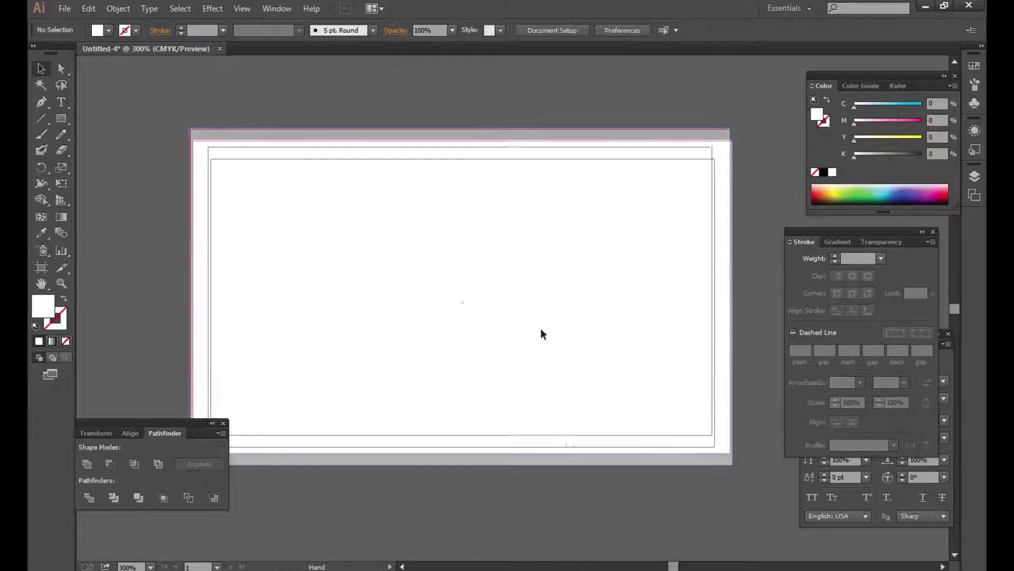
key("ctrl+equal")
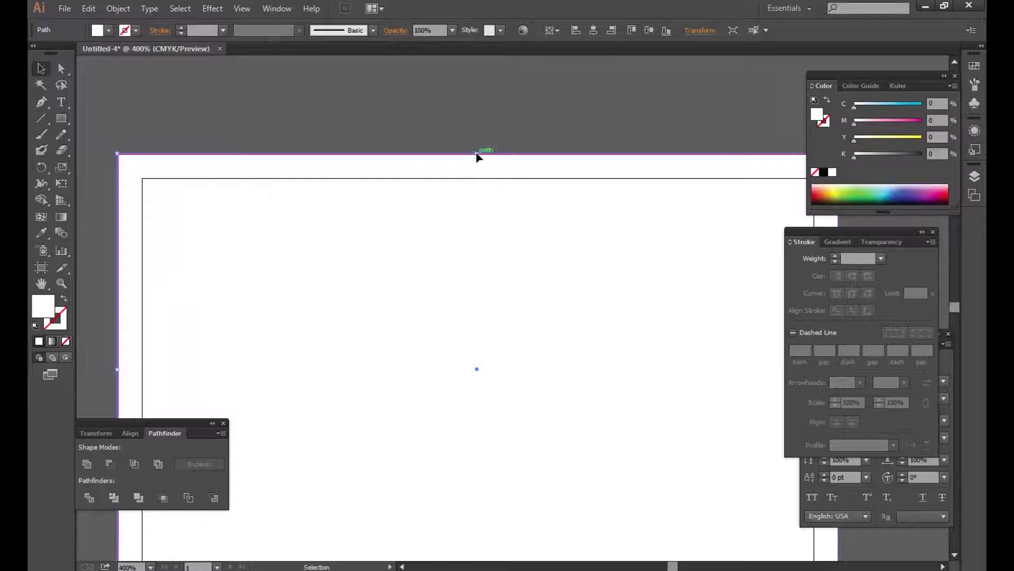
left_click(478, 151)
left_click_drag(503, 269, 490, 229)
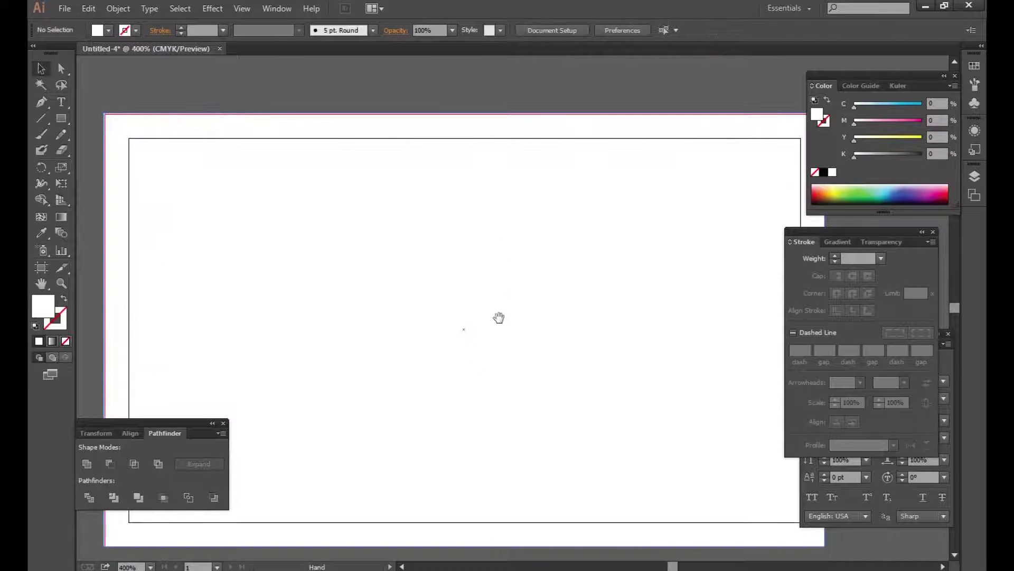
Select the background rectangle and start tinting its fill red with magenta.
left_click(454, 277, "ctrl+alt")
left_click(453, 277, "ctrl+alt")
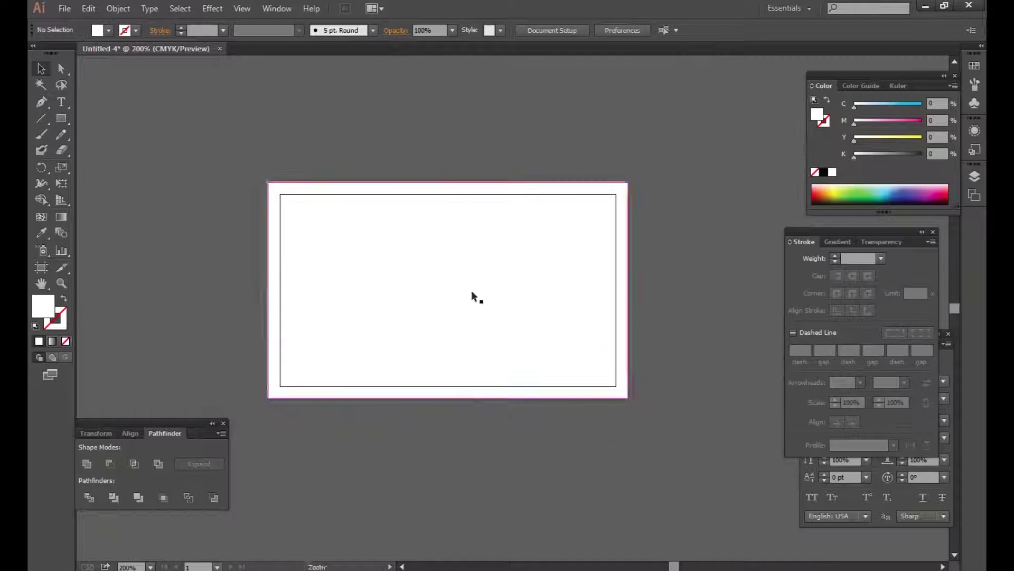
left_click(471, 290, "ctrl")
left_click_drag(469, 290, 450, 241)
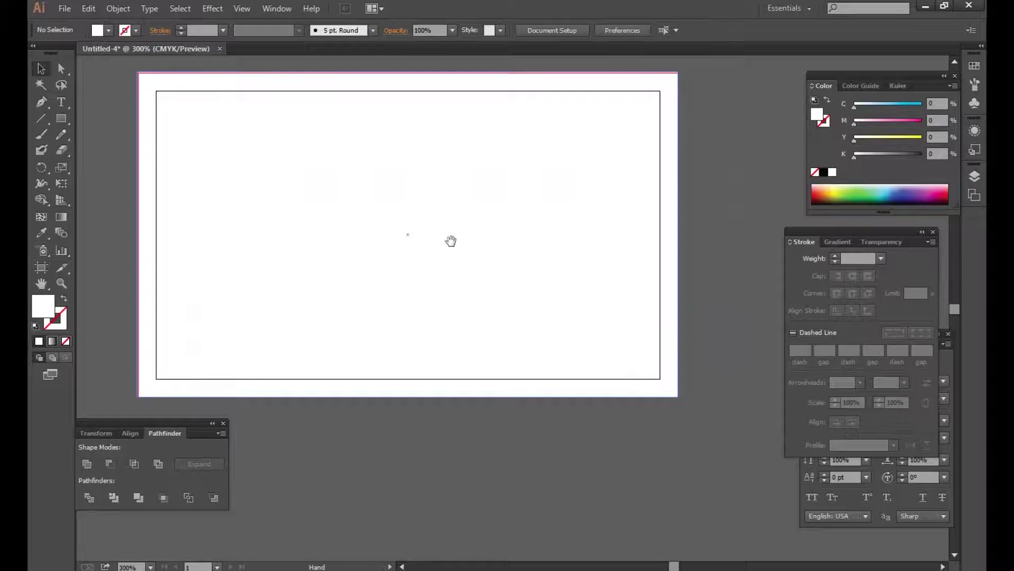
key("ctrl+minus")
left_click(441, 276)
mouse_move(893, 123)
left_mouse_down()
mouse_move(939, 132)
mouse_move(919, 119)
left_mouse_up()
Tune the background rectangle's CMYK fill to C18 M98 Y92 K0.
left_click(922, 138)
left_click_drag(858, 103, 861, 102)
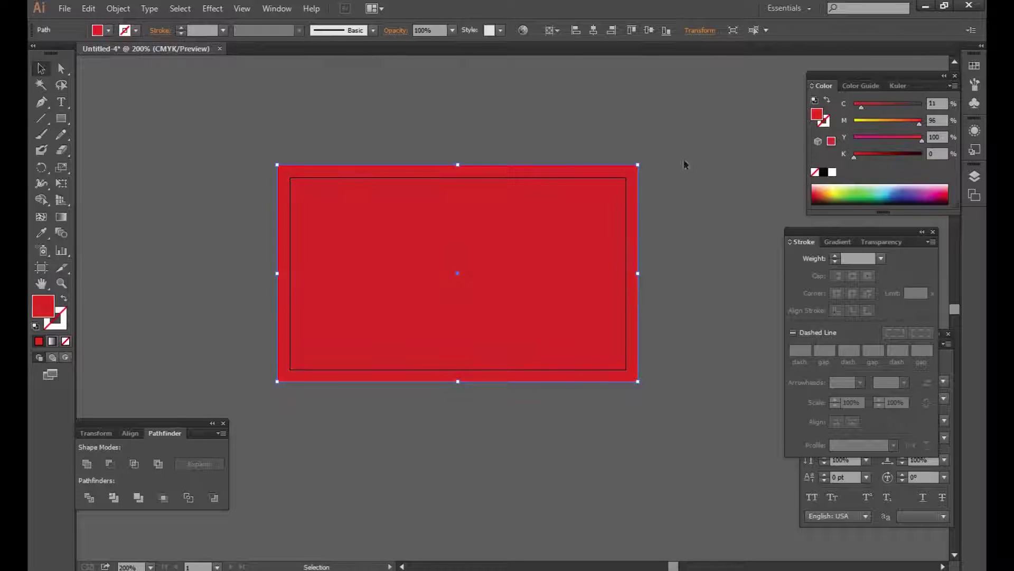
key("ctrl+plus")
left_click_drag(482, 149, 591, 85)
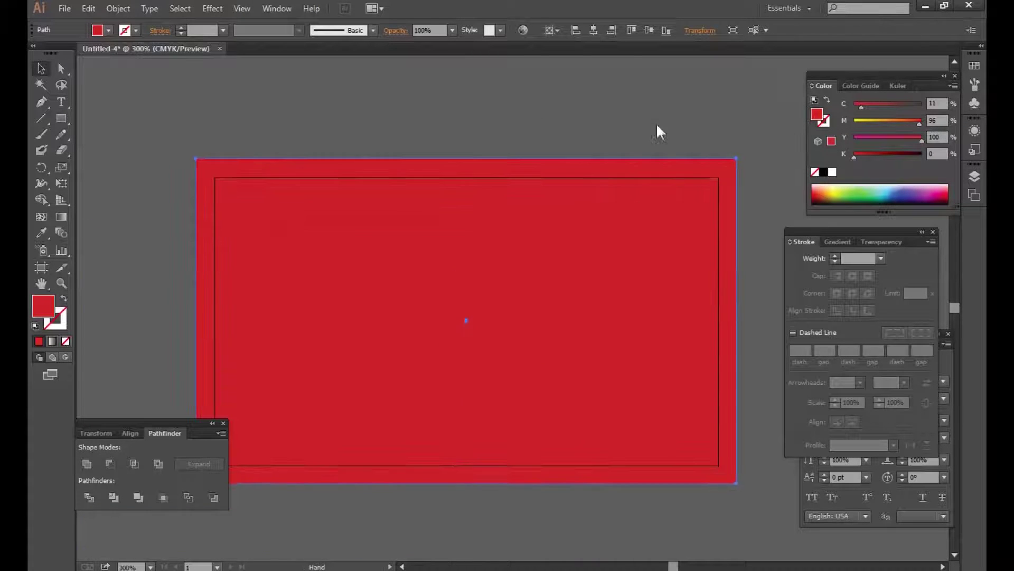
left_click_drag(912, 119, 921, 121)
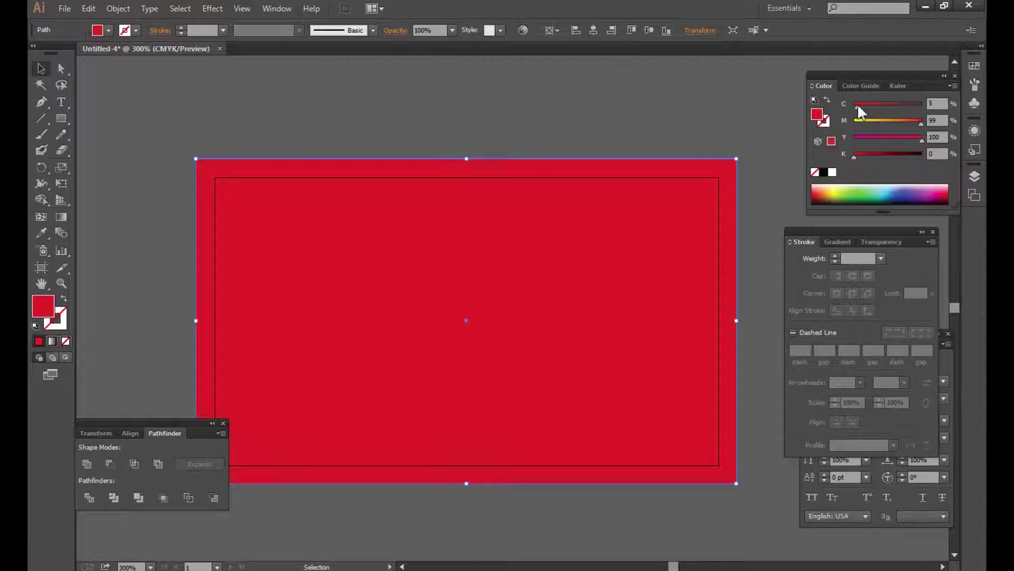
left_click_drag(618, 185, 607, 172)
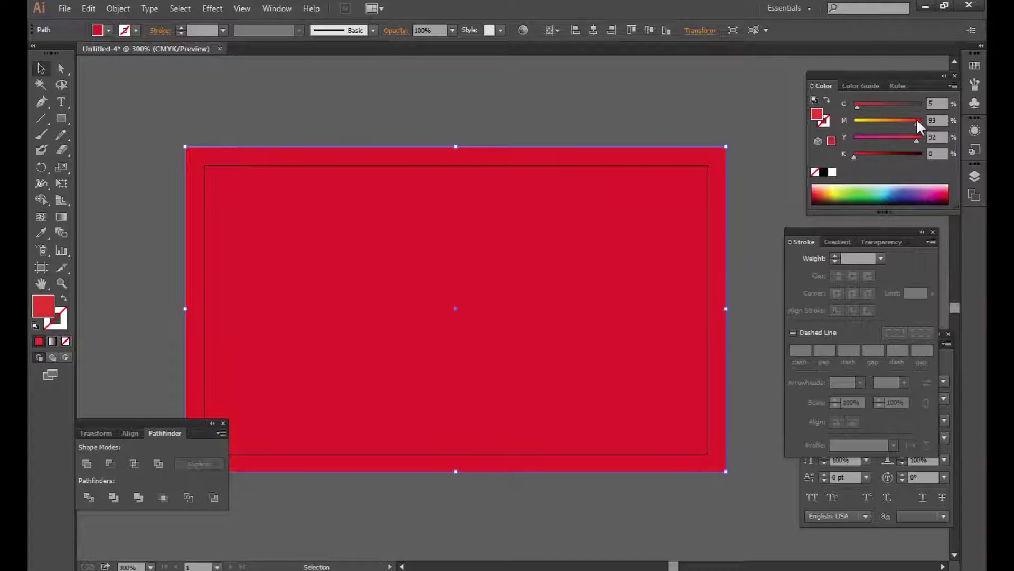
left_click(916, 119)
left_click(867, 104)
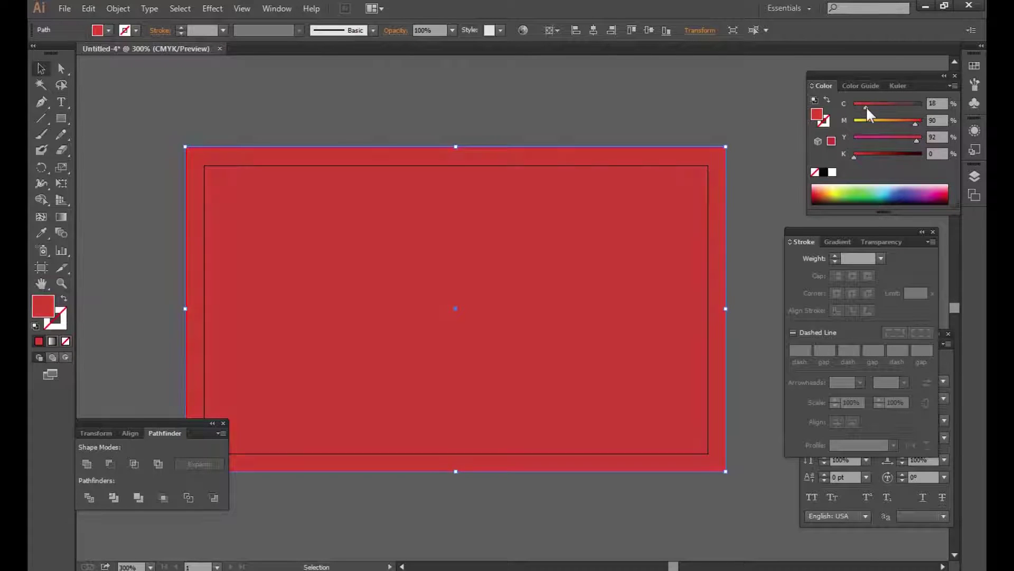
left_click(921, 120)
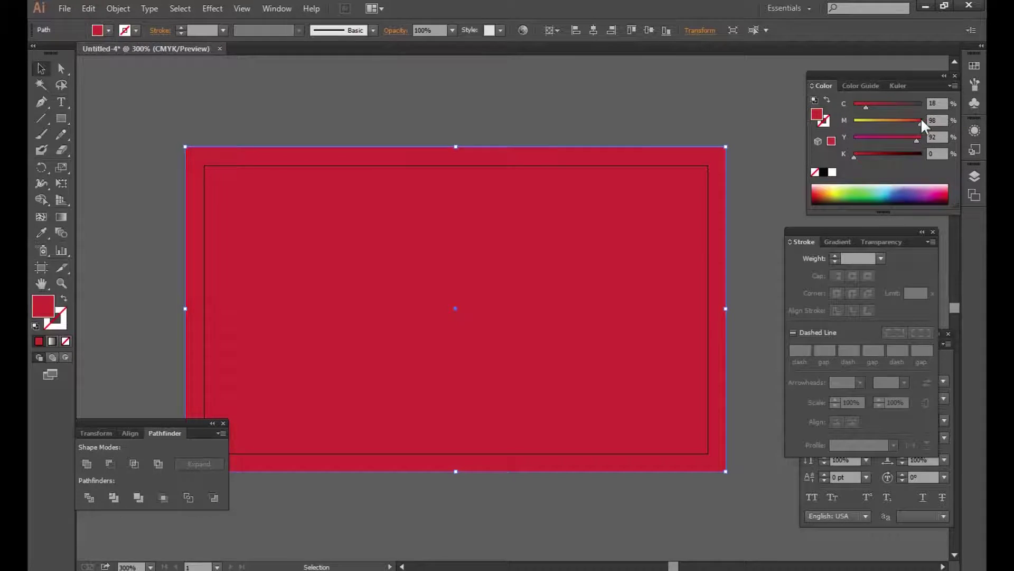
left_click(581, 113)
key("ctrl+minus")
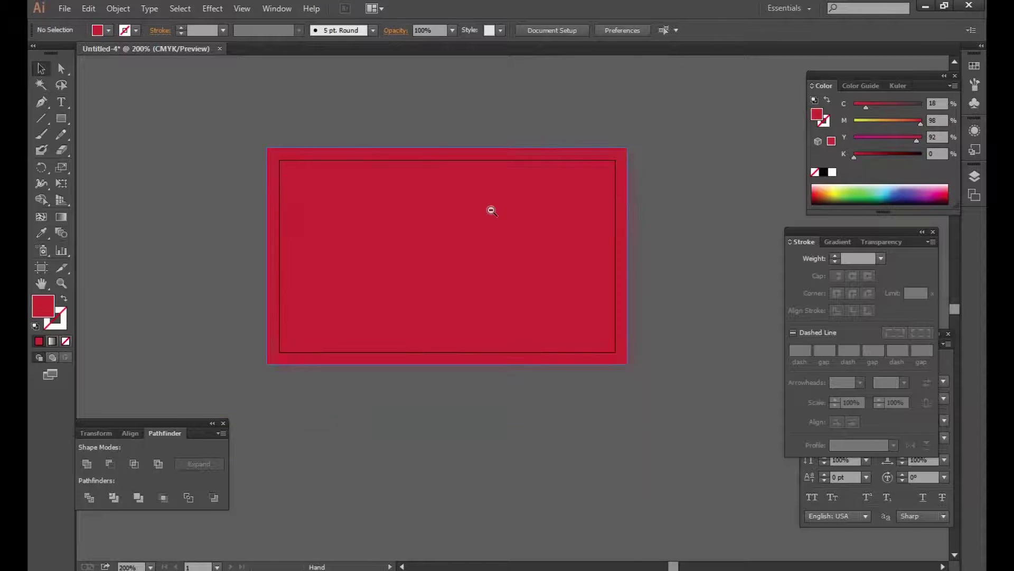
left_click_drag(65, 119, 140, 132)
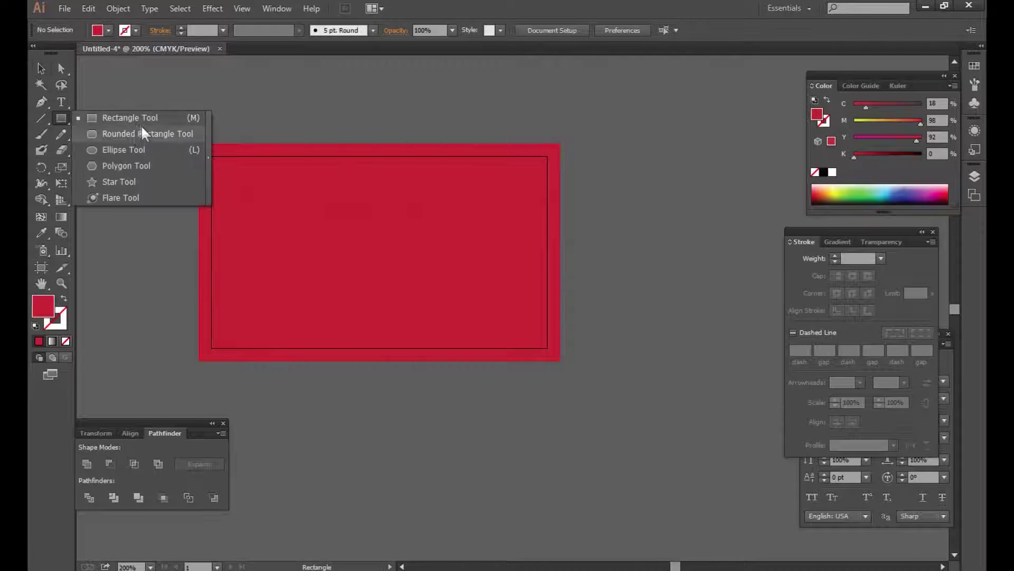
Draw a pill-shaped rounded rectangle extending past the card's right edge with no fill.
mouse_move(357, 214)
left_mouse_down()
mouse_move(666, 300)
mouse_move(655, 311)
left_mouse_up()
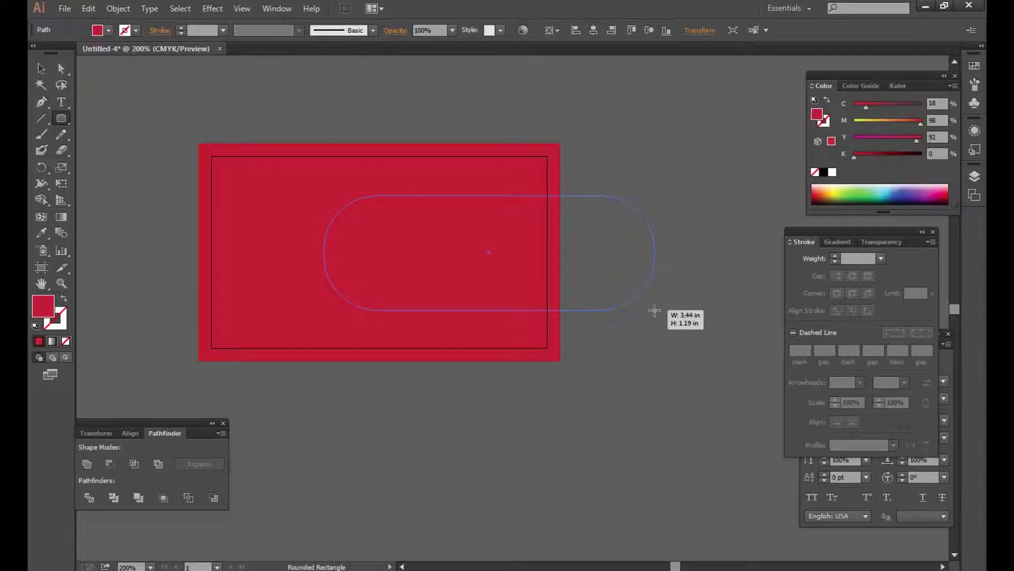
left_click_drag(654, 310, 655, 310)
left_click(40, 68)
left_click(60, 324)
left_click(40, 306)
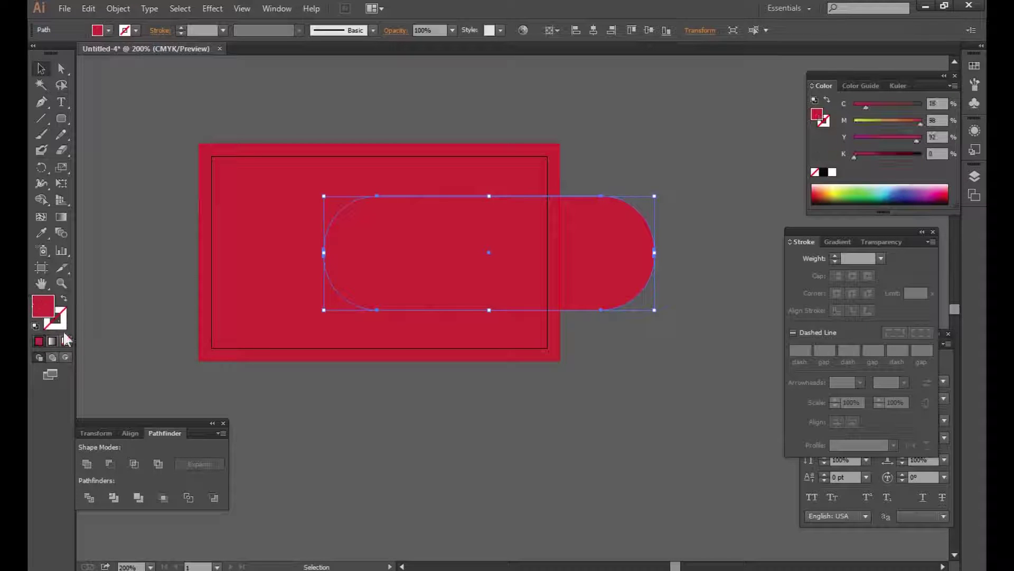
left_click(66, 341)
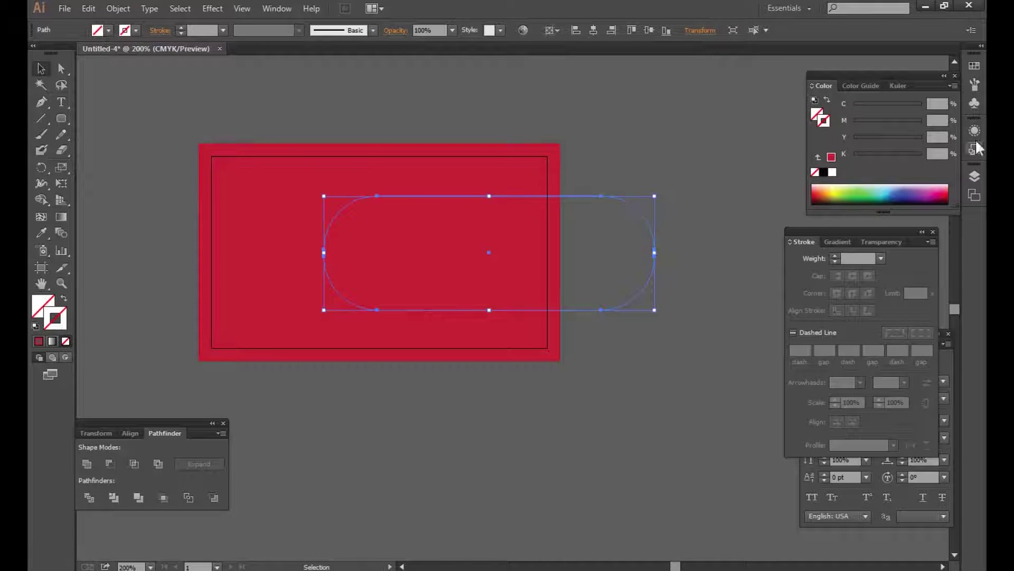
Give the pill an 11 pt dark grey outline (C18, K93).
left_click(916, 156)
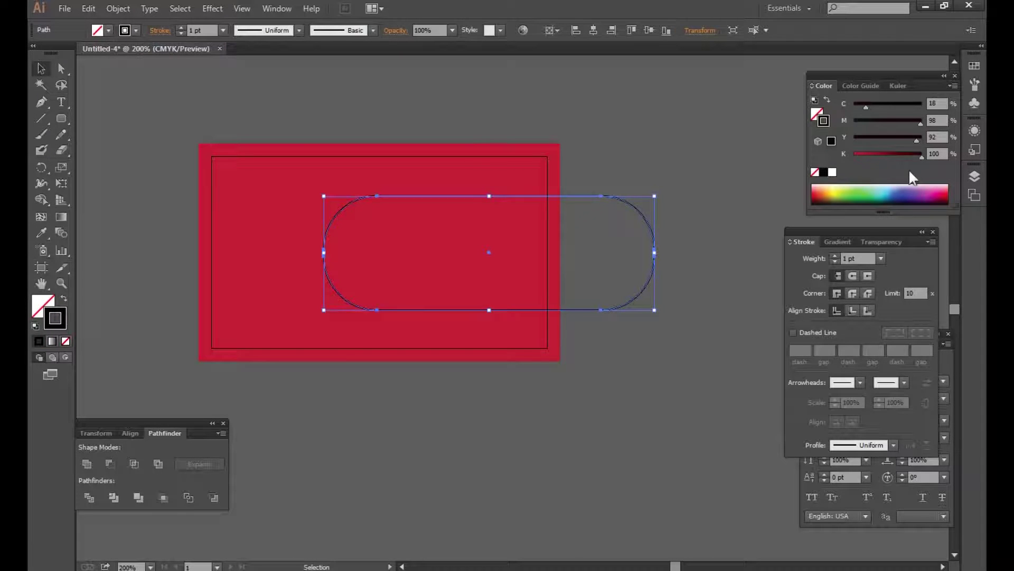
left_click(834, 256)
left_click(835, 256)
left_click(834, 255)
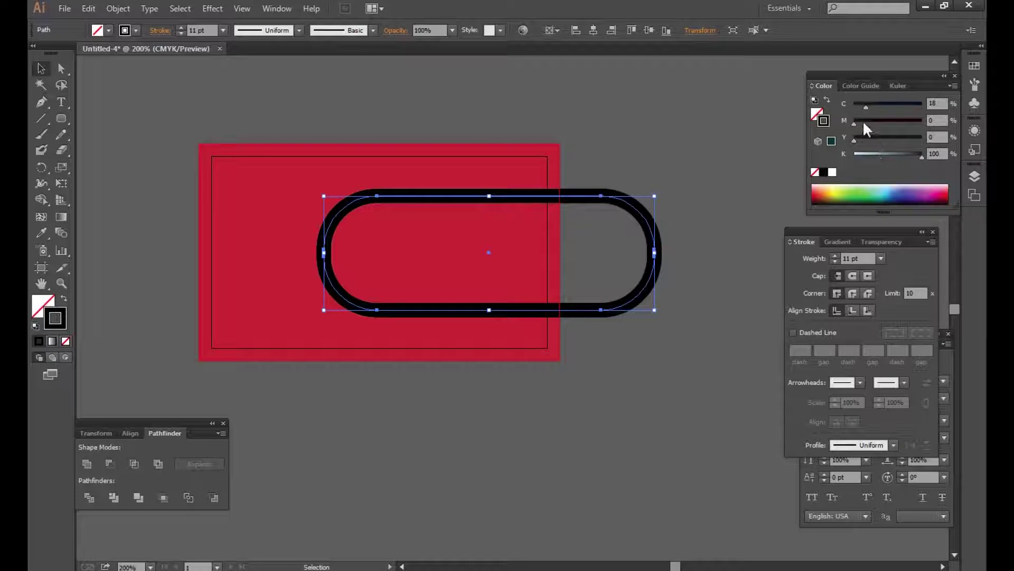
left_click_drag(919, 156, 918, 156)
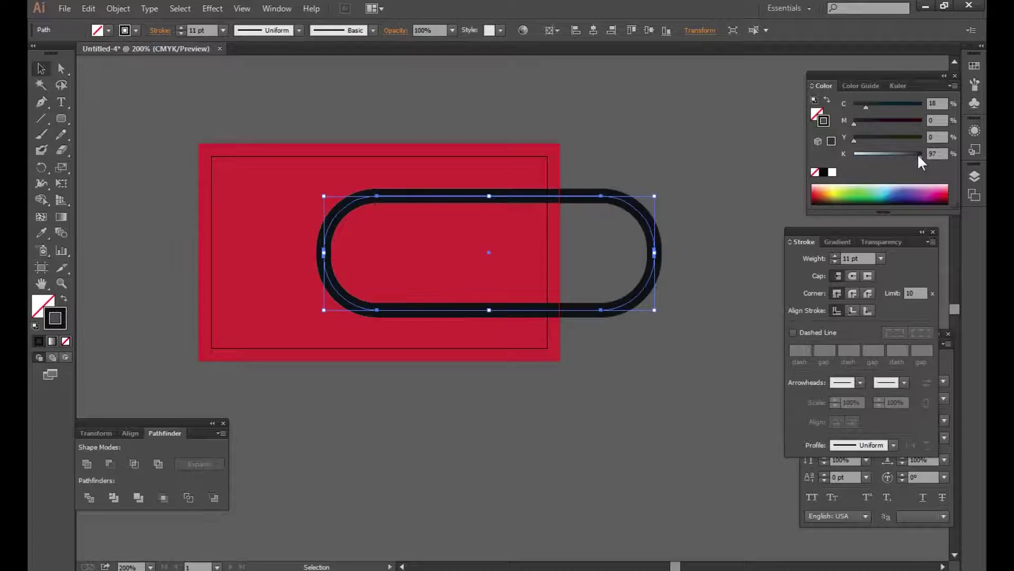
left_click_drag(917, 153, 914, 153)
left_click(622, 254)
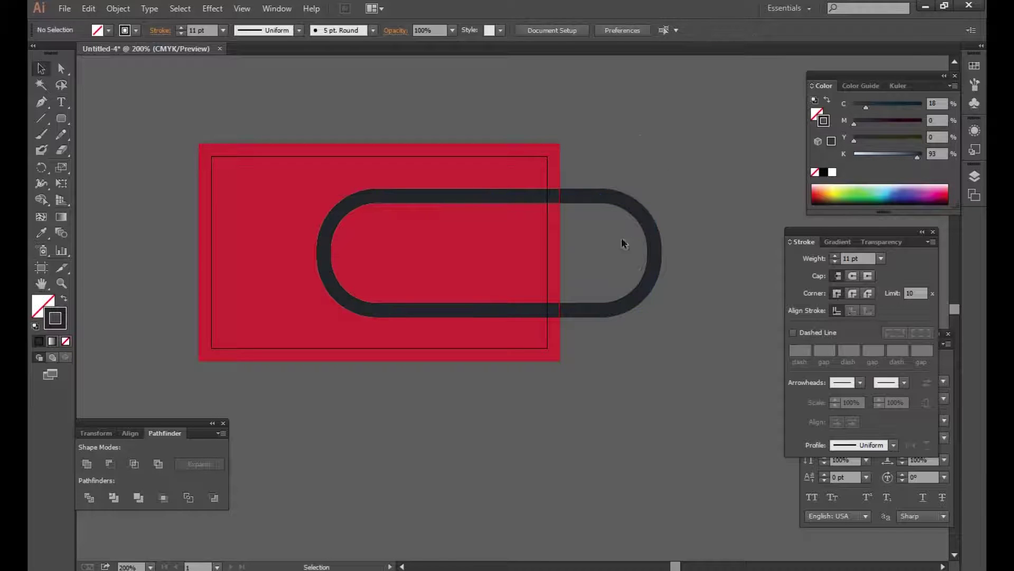
Centre the rounded outline vertically on the red card rectangle.
left_click(661, 246)
left_click(706, 188)
left_click(640, 272)
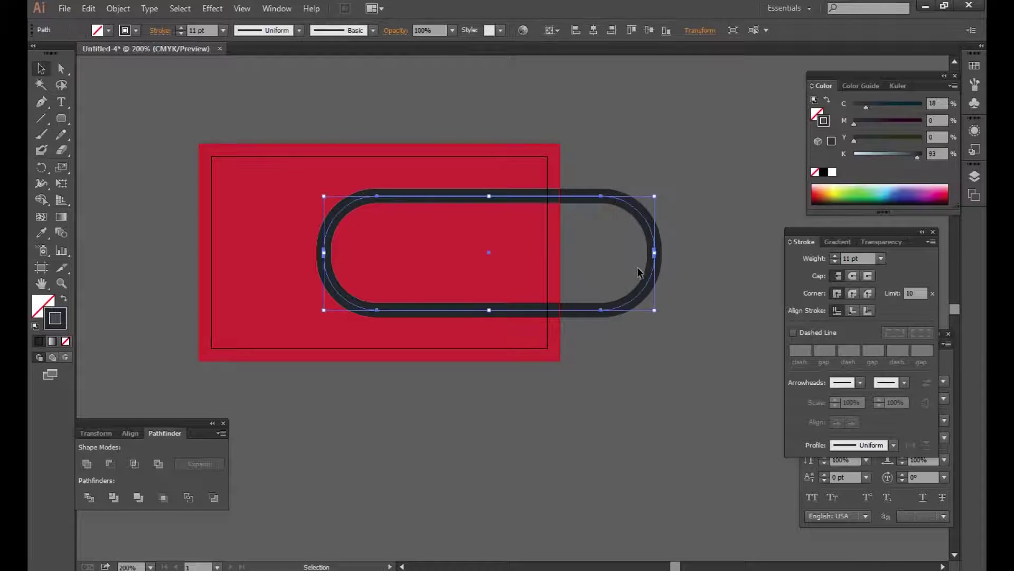
left_click(381, 168)
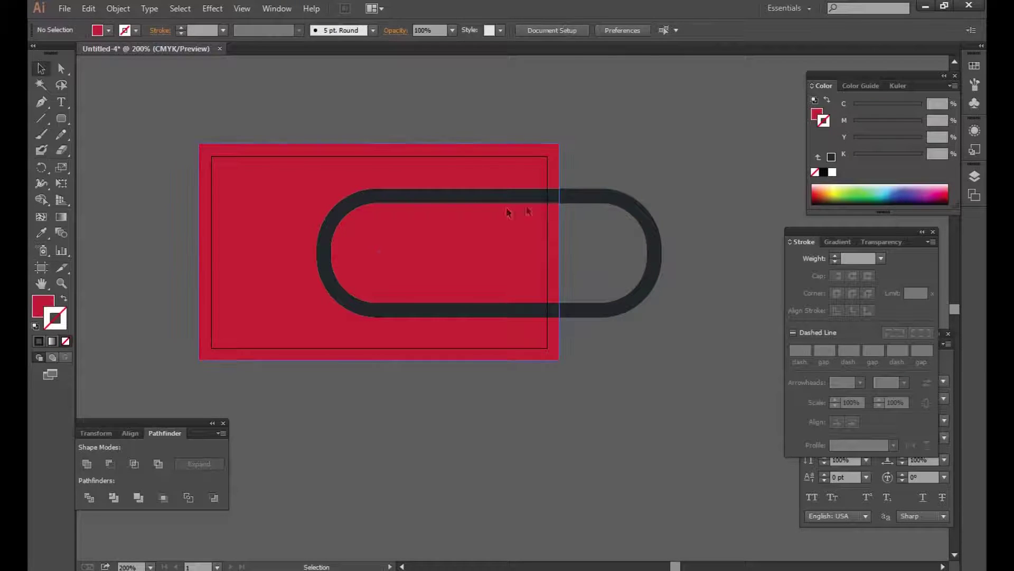
left_click(552, 32)
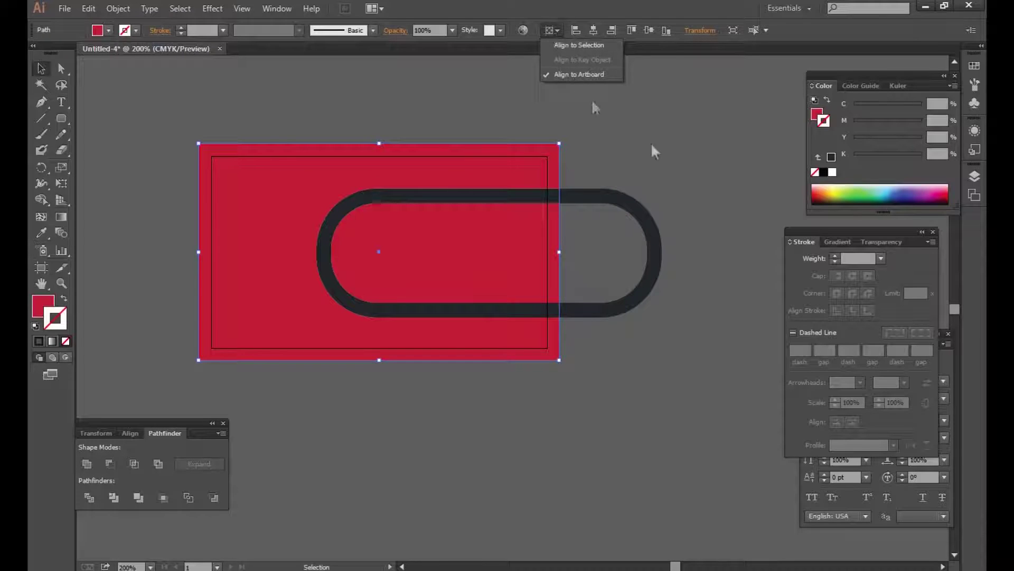
left_click_drag(634, 154, 528, 232)
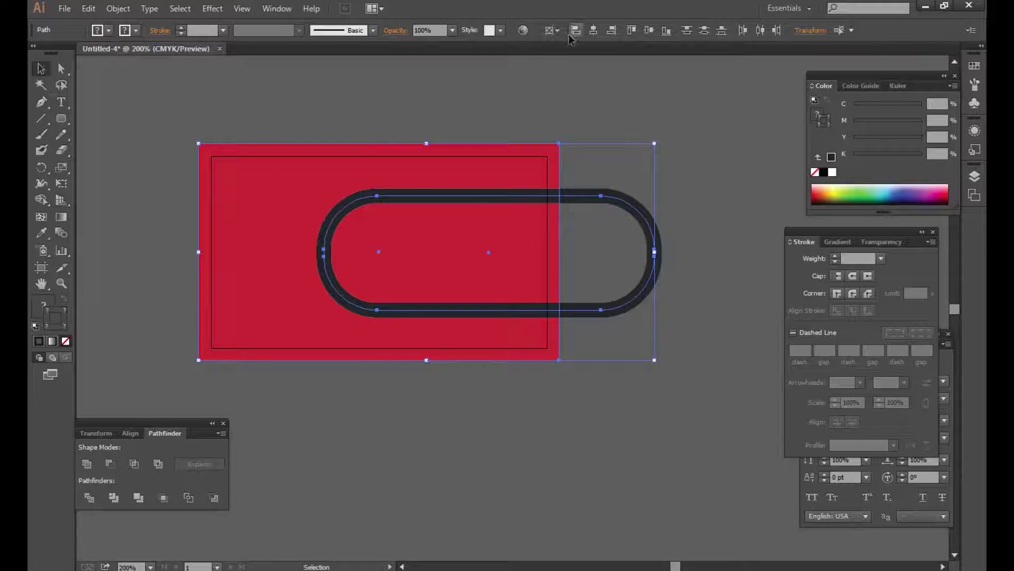
left_click(648, 30)
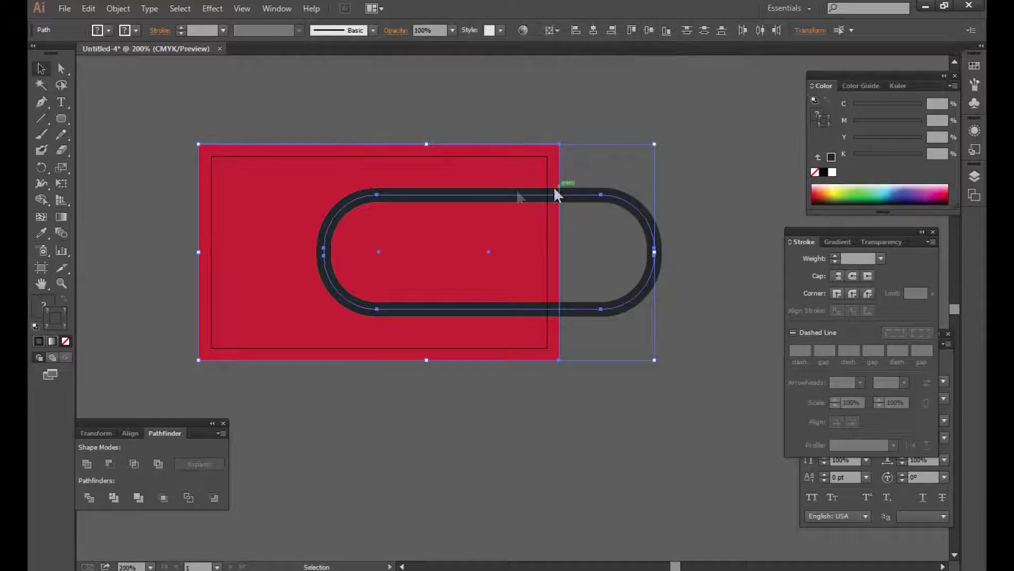
left_click(598, 233)
Expand the rounded outline's stroke into a filled shape.
left_click(476, 195)
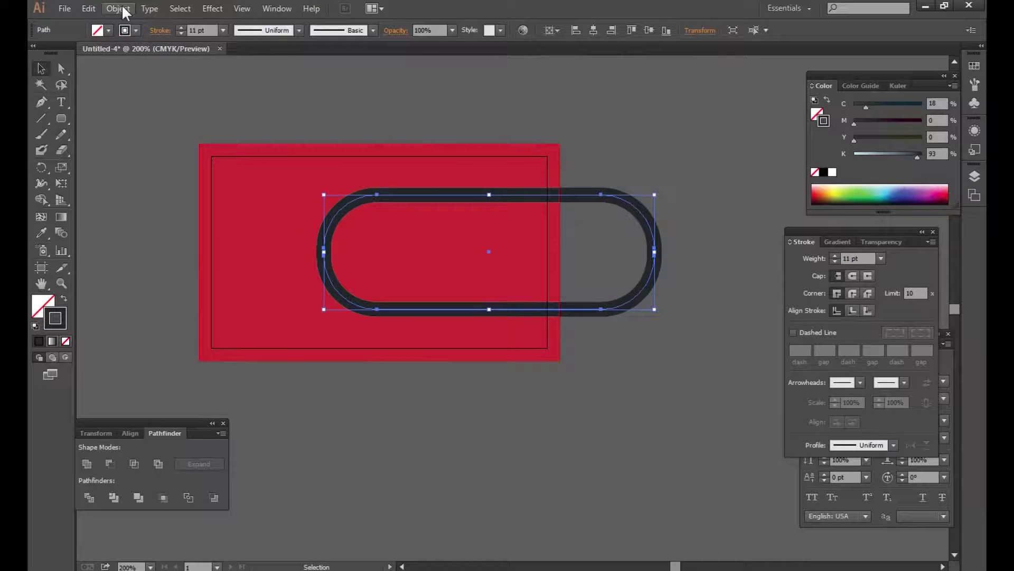
left_click(118, 8)
left_click(142, 153)
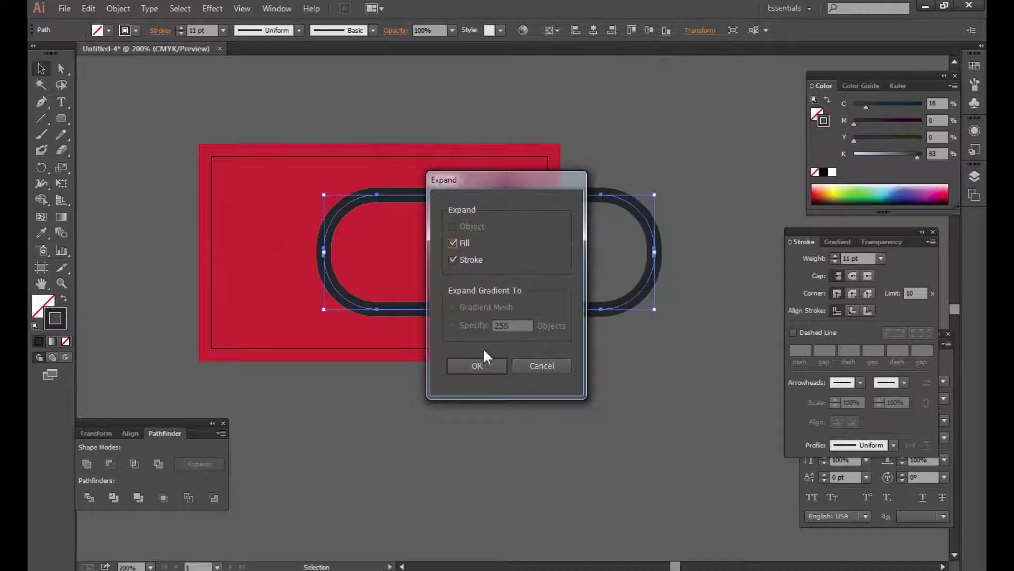
left_click(477, 365)
left_click(642, 393)
Copy the red card rectangle.
left_click_drag(621, 261, 658, 254)
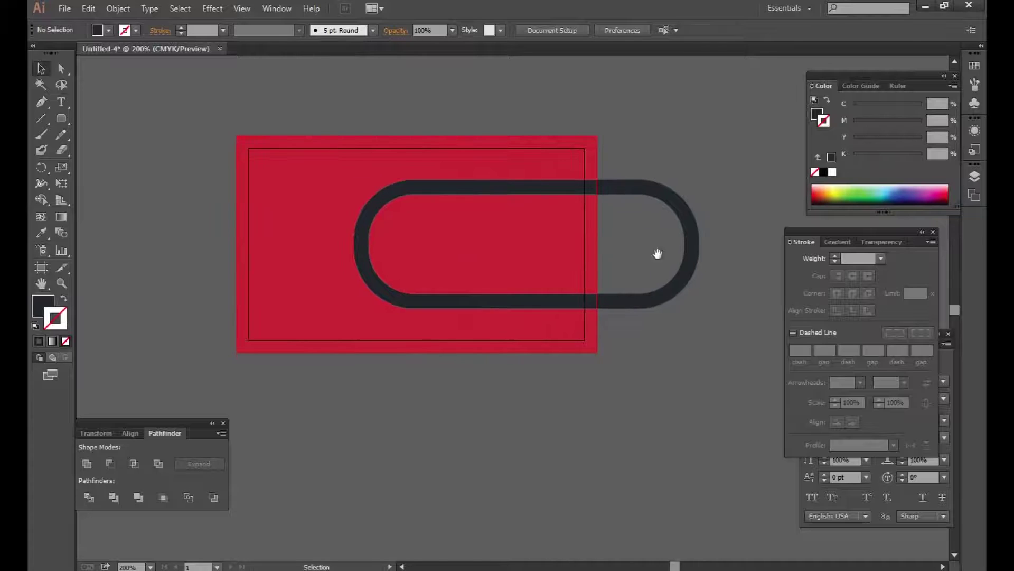
left_click(636, 296)
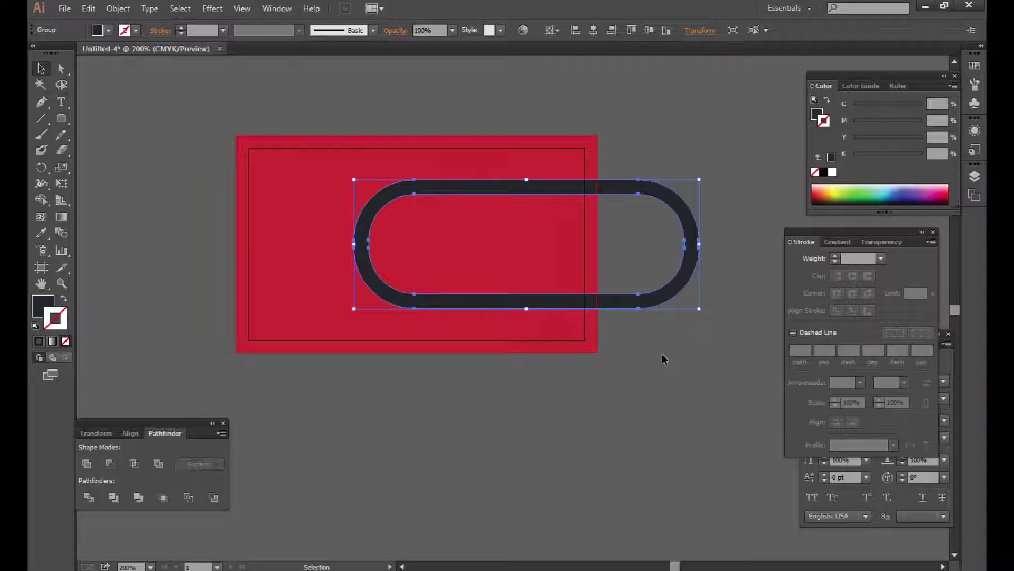
left_click(366, 211)
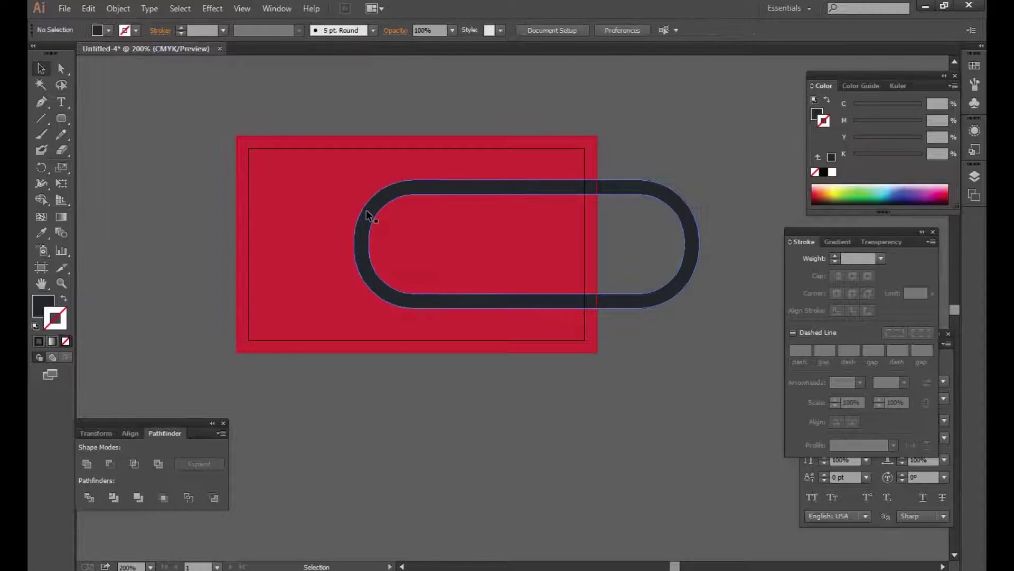
left_click(88, 9)
left_click(108, 79)
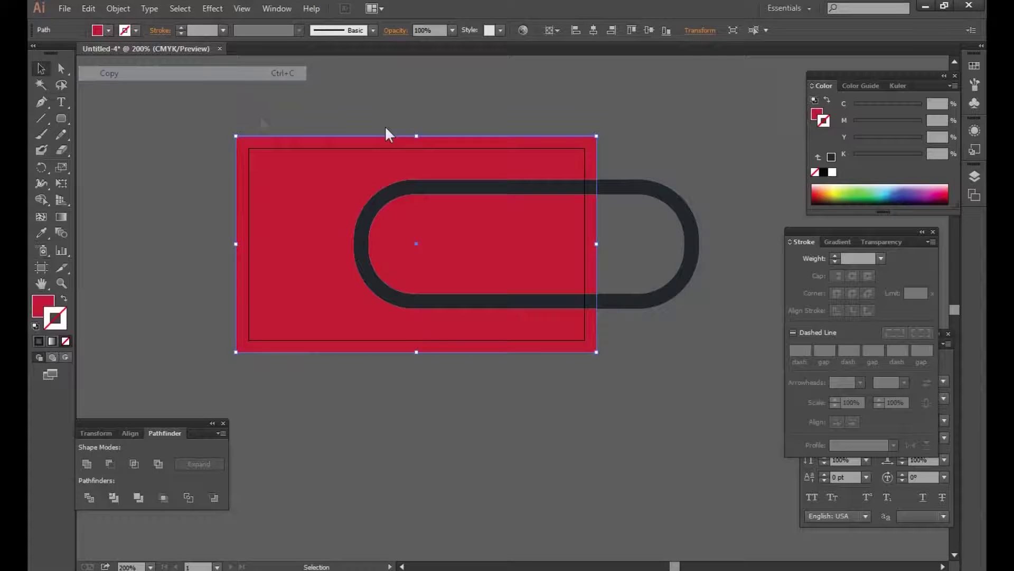
Intersect the card and outline in Pathfinder to trim the outline to the card.
left_click(399, 309, "shift")
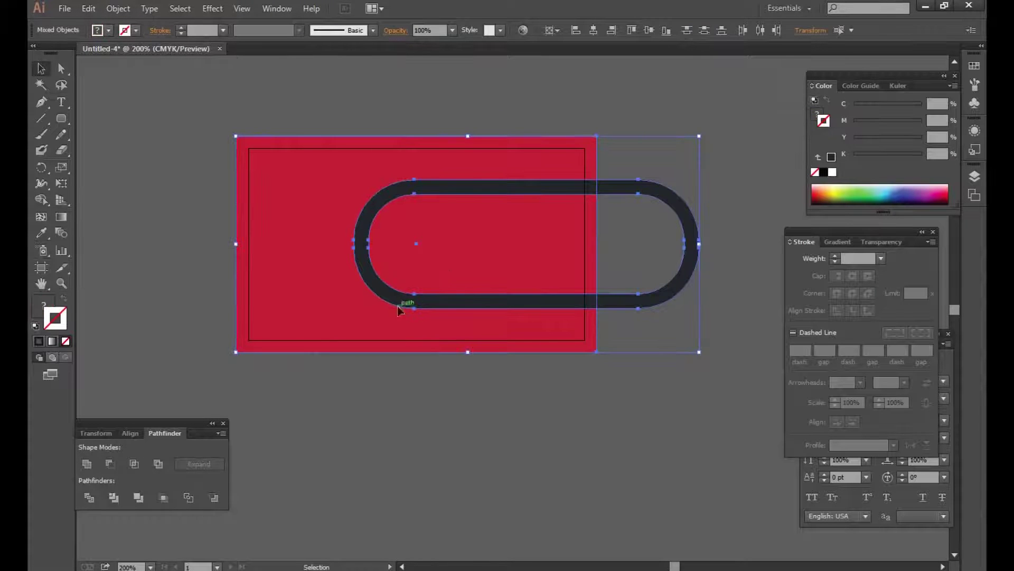
left_click(139, 463)
left_click(375, 432)
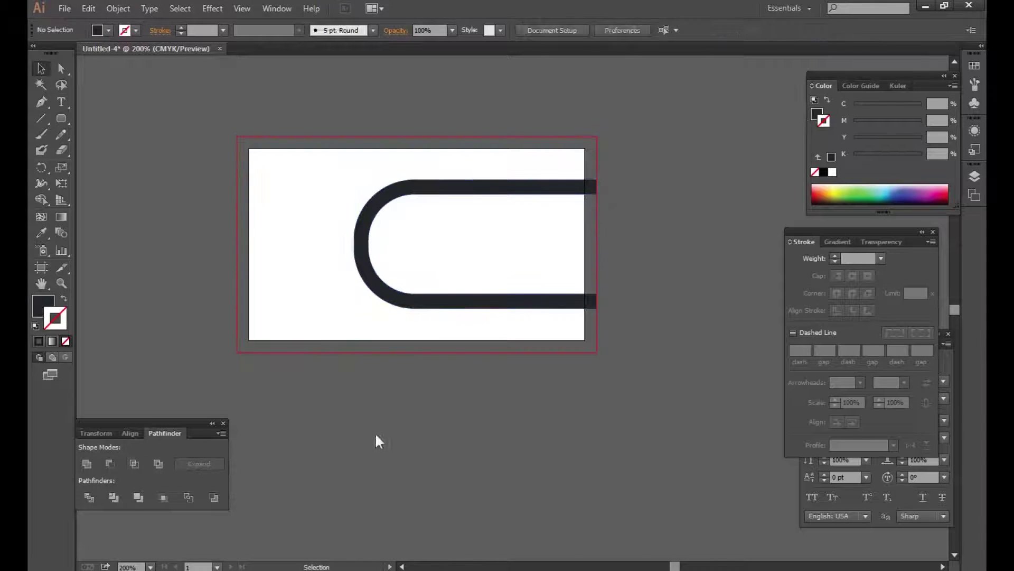
Paste the red card rectangle in back, behind the trimmed outline.
left_click(89, 8)
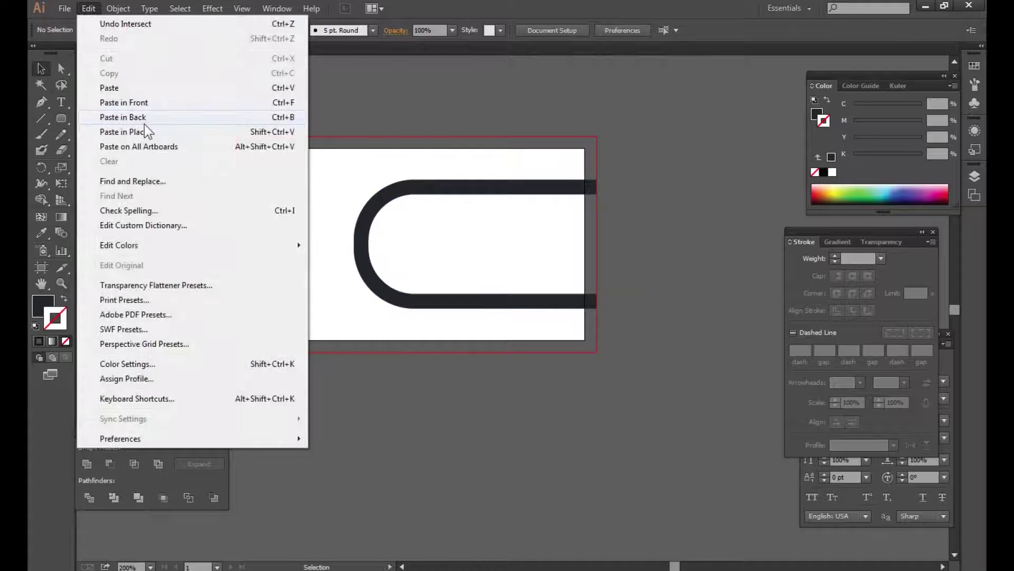
left_click(145, 121)
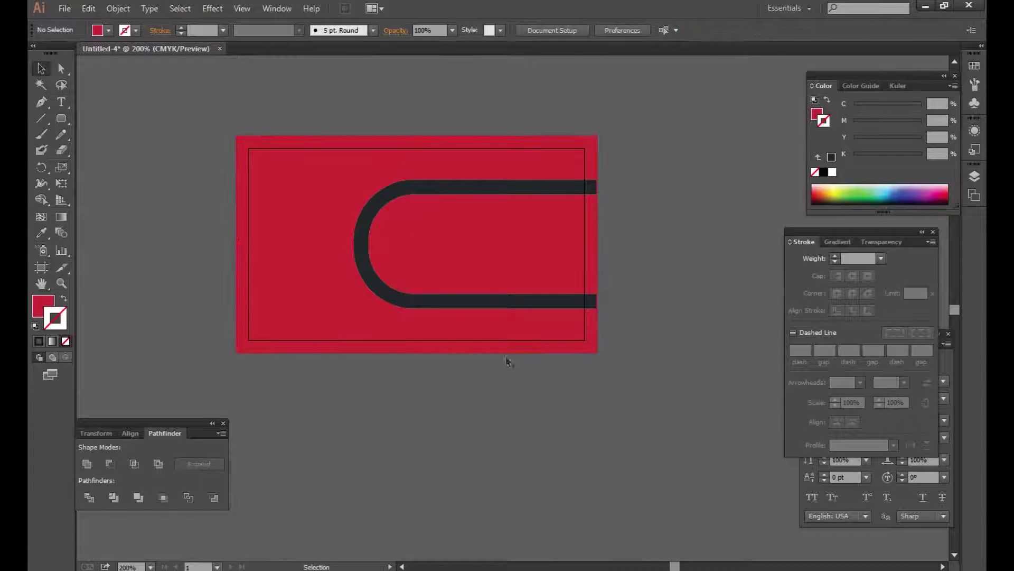
left_click_drag(478, 288, 429, 294)
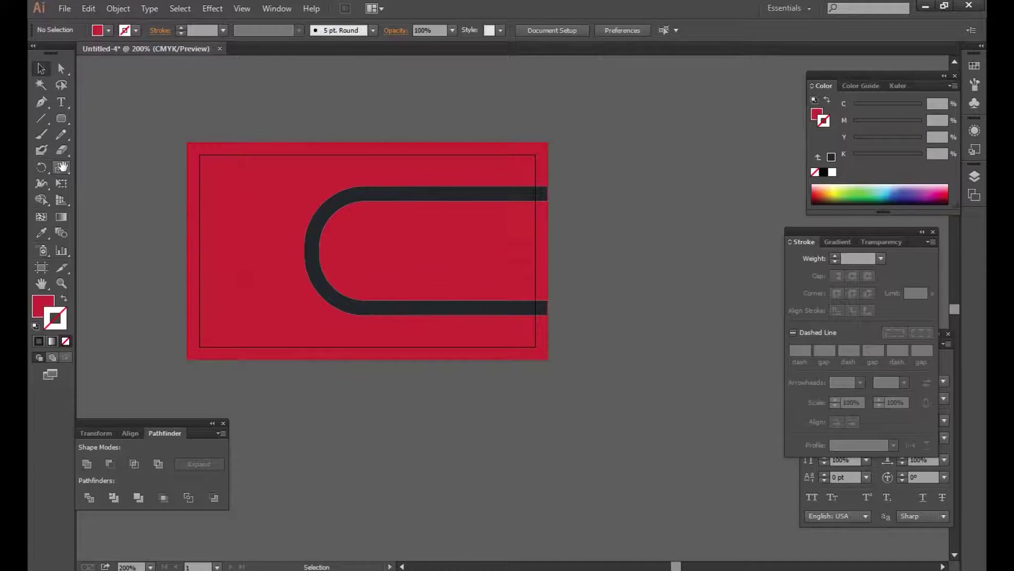
Fill the U-shaped outline with white.
left_click(322, 230)
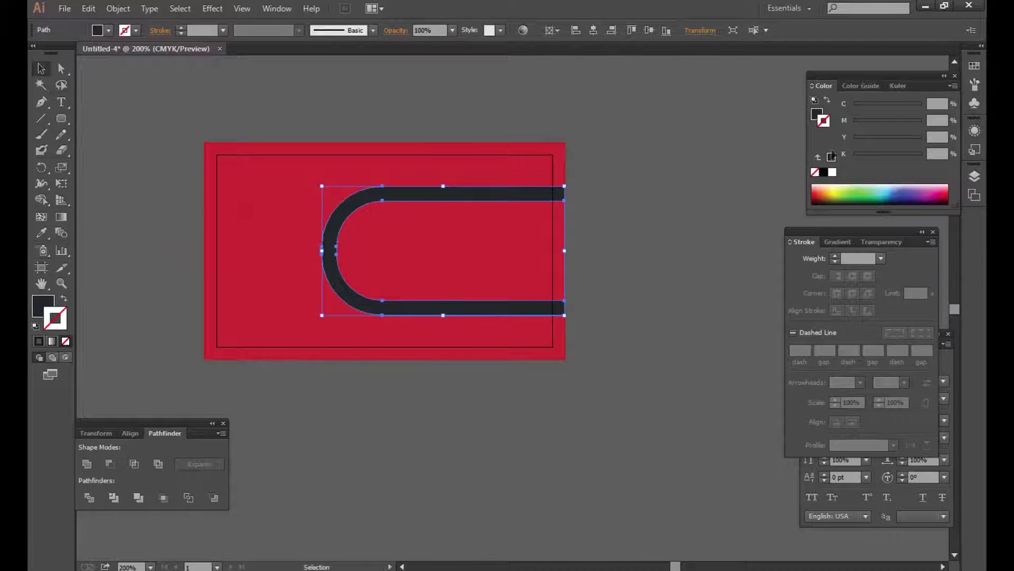
left_click(832, 171)
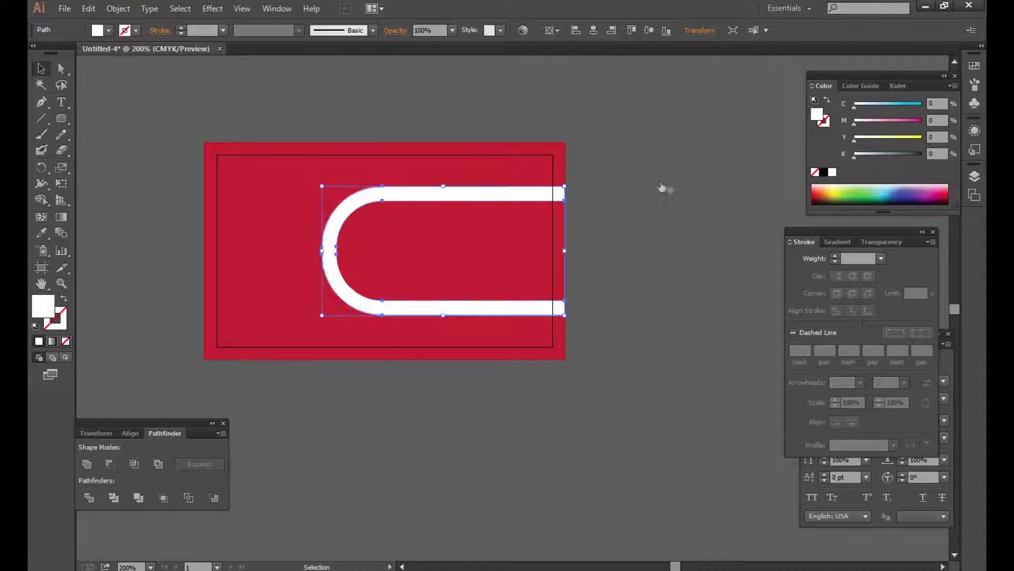
left_click(670, 188)
left_click_drag(588, 304, 616, 307)
left_click(64, 8)
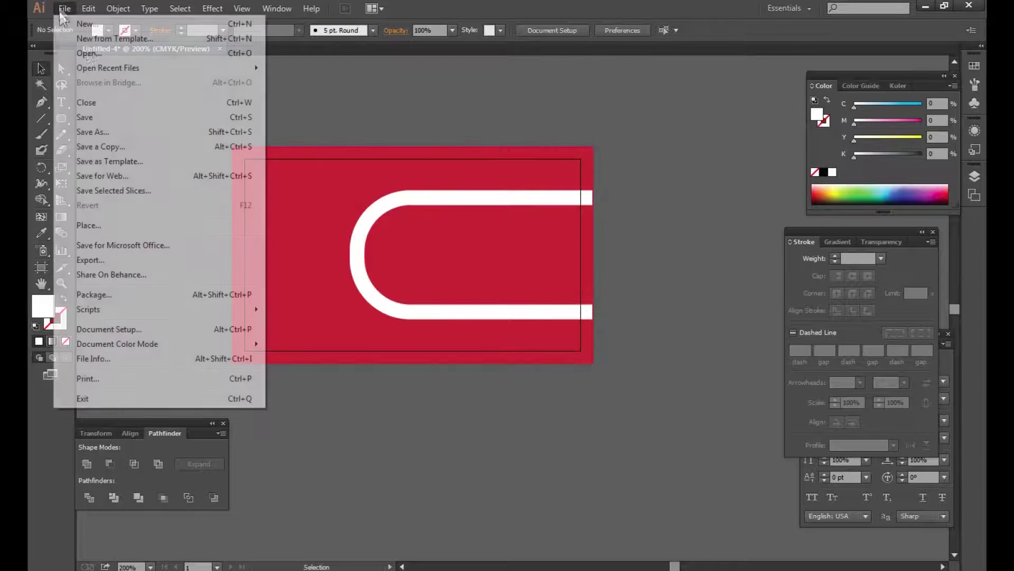
Open logo.ai and copy its AT logo group.
left_click(86, 49)
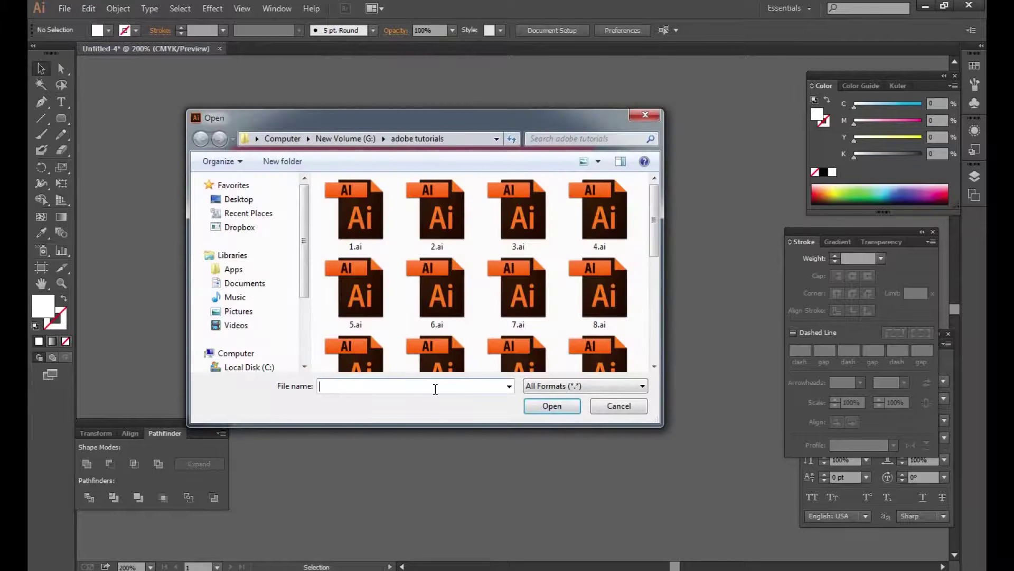
type("logo")
key("Down")
key("Return")
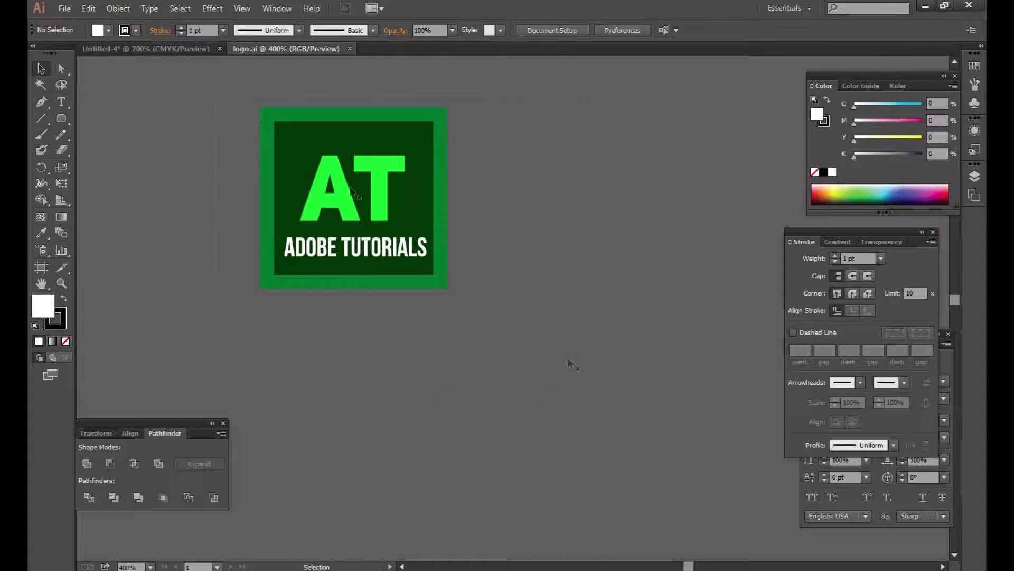
left_click(350, 186)
left_click(88, 8)
left_click(131, 75)
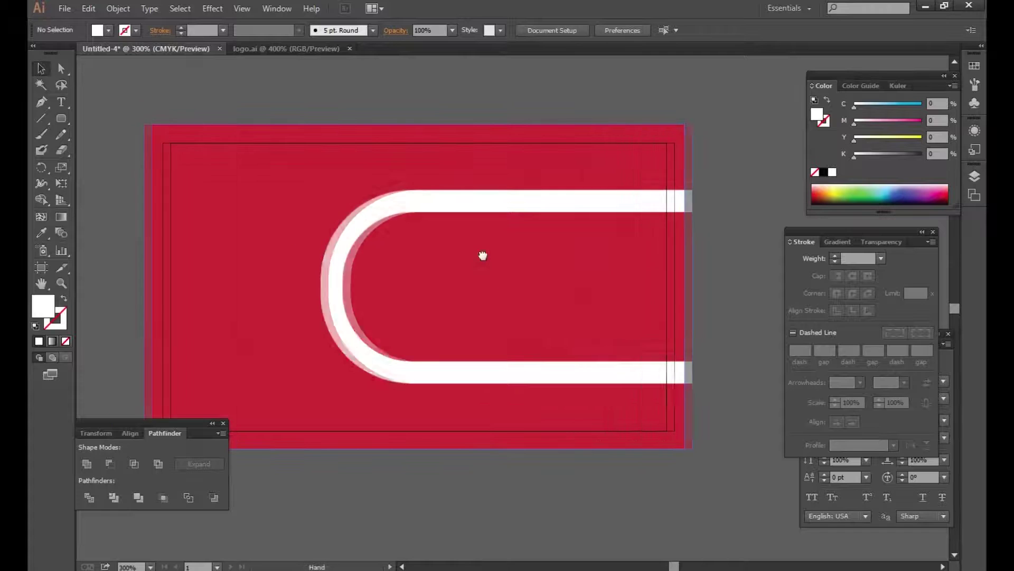
left_click(88, 8)
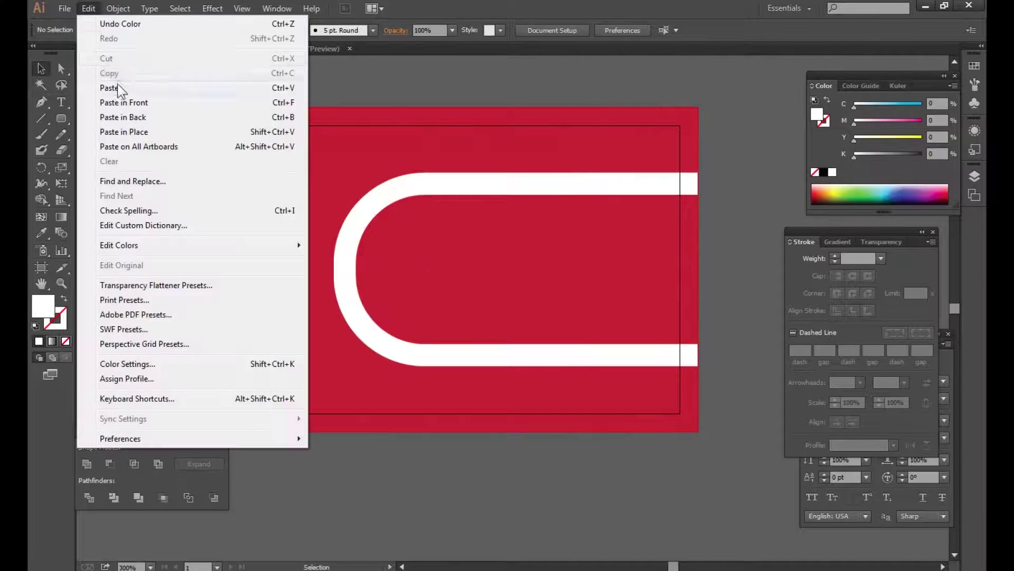
Paste the AT logo onto the card, shrink it, and ungroup it.
left_click(118, 87)
left_click_drag(443, 242, 470, 265)
right_click(520, 284)
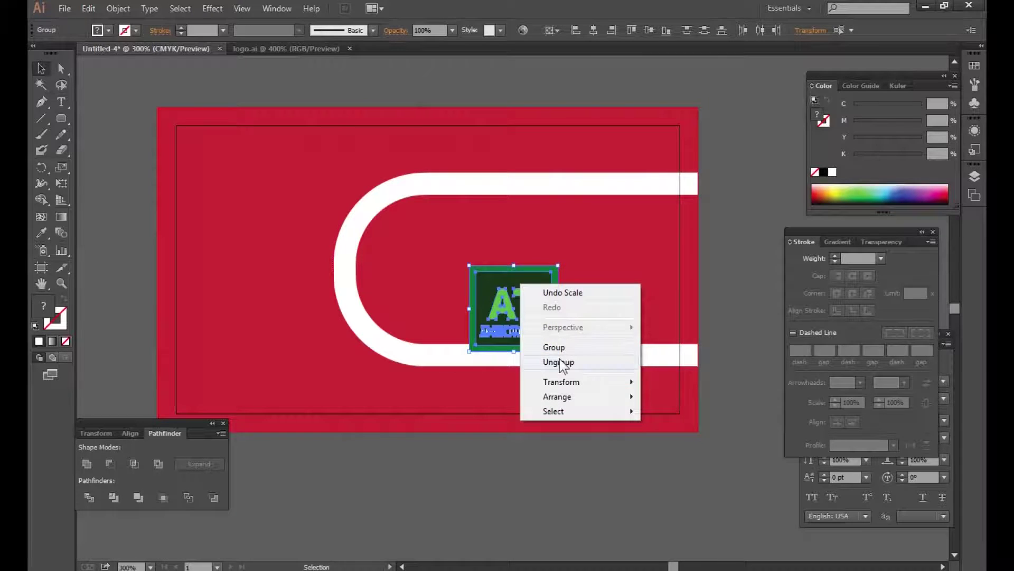
left_click(560, 361)
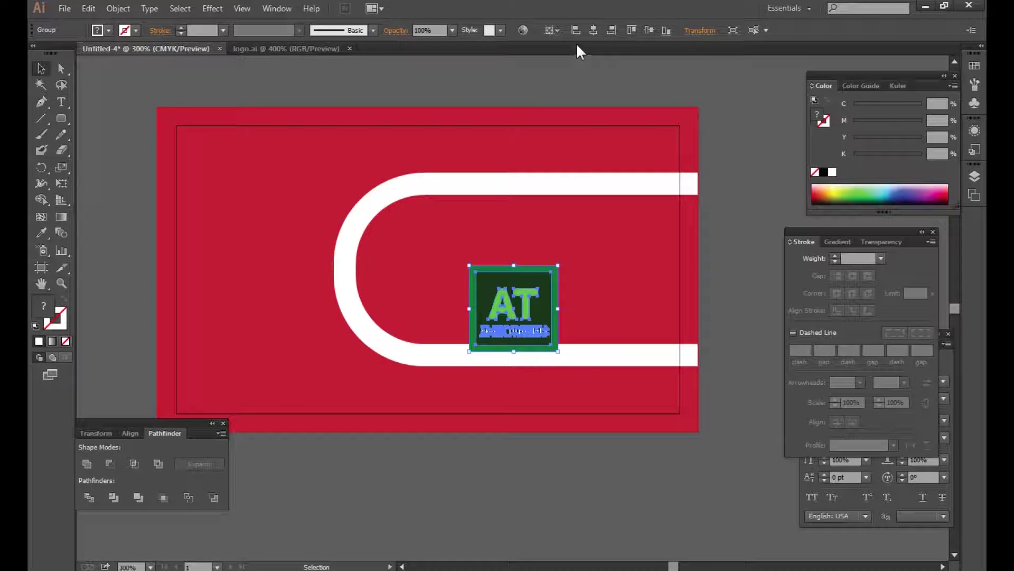
Centre the logo vertically and settle it, slightly smaller, inside the U-shape's left bend.
left_click(651, 31)
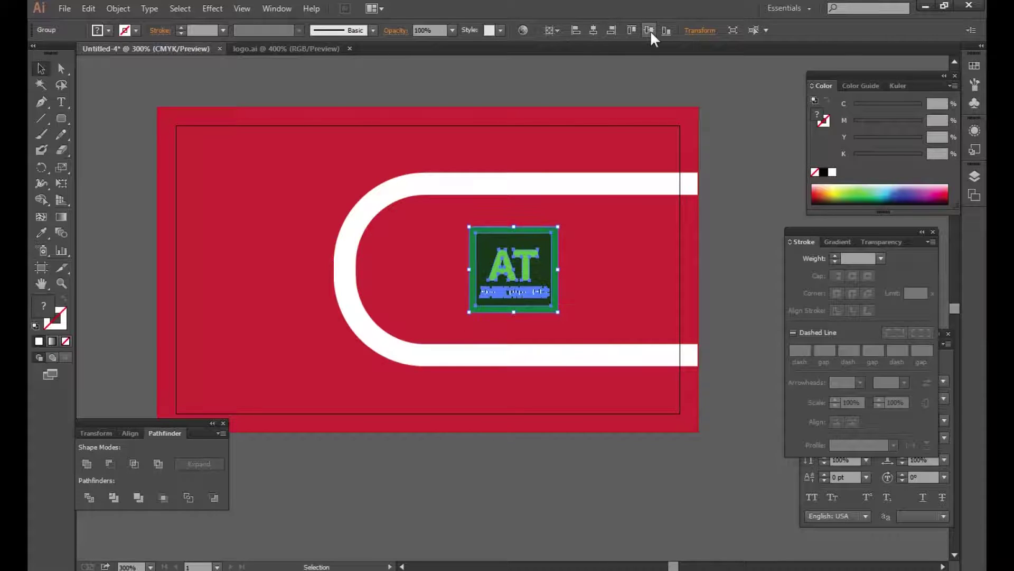
left_click_drag(507, 259, 450, 259)
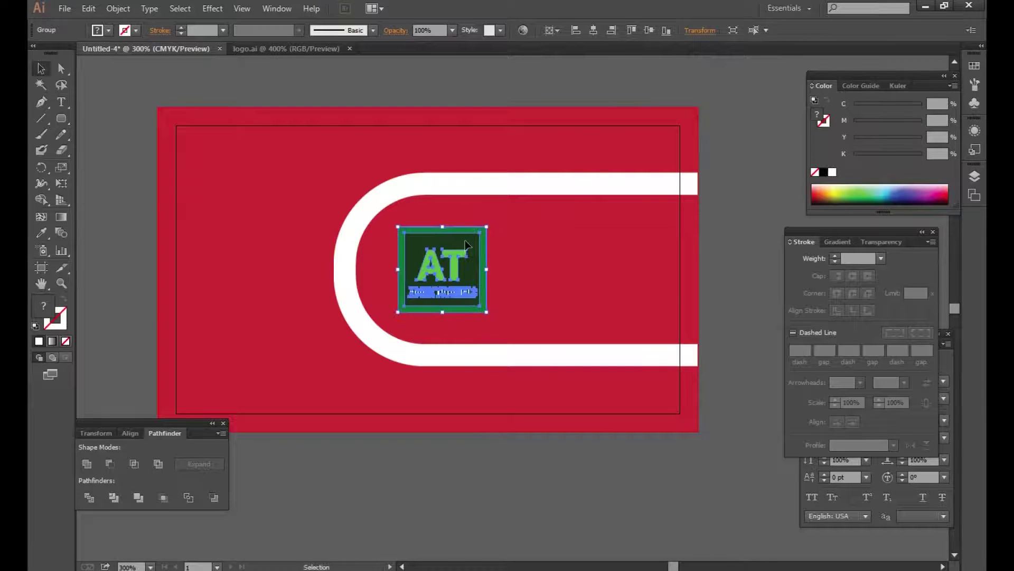
left_click_drag(485, 226, 478, 236)
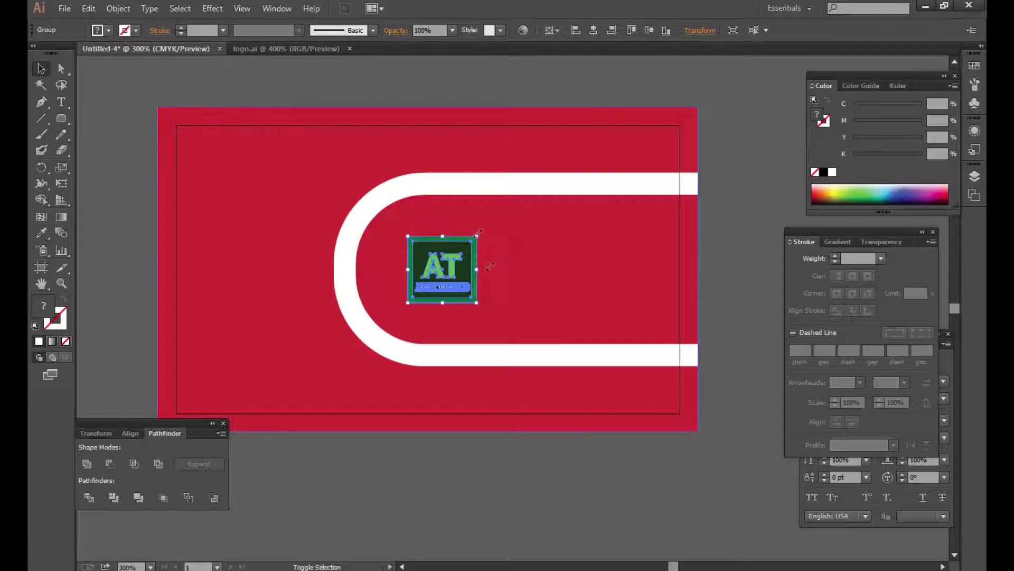
left_click_drag(531, 355, 555, 347)
left_click_drag(456, 268, 434, 268)
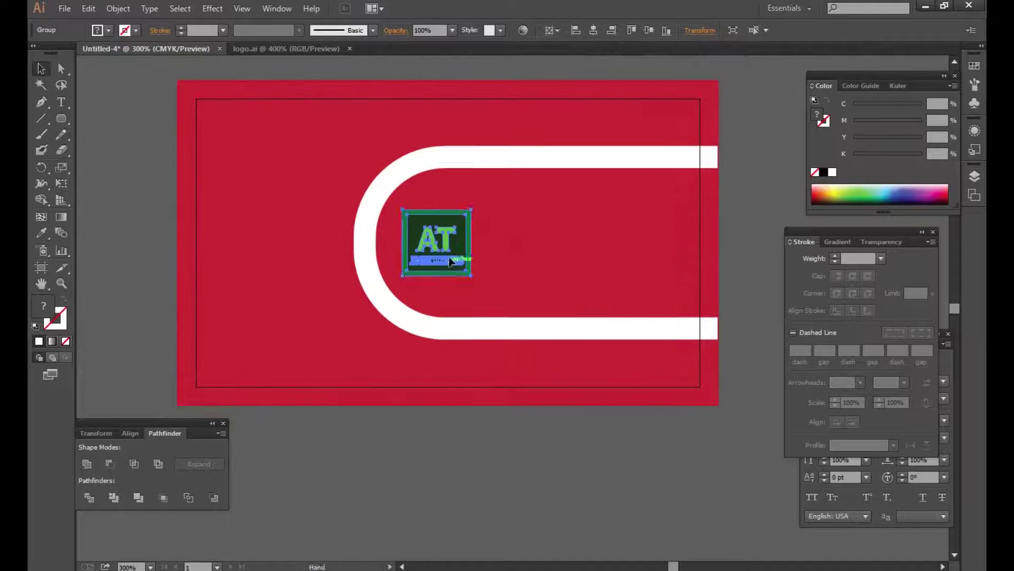
left_click(417, 428)
left_click(61, 69)
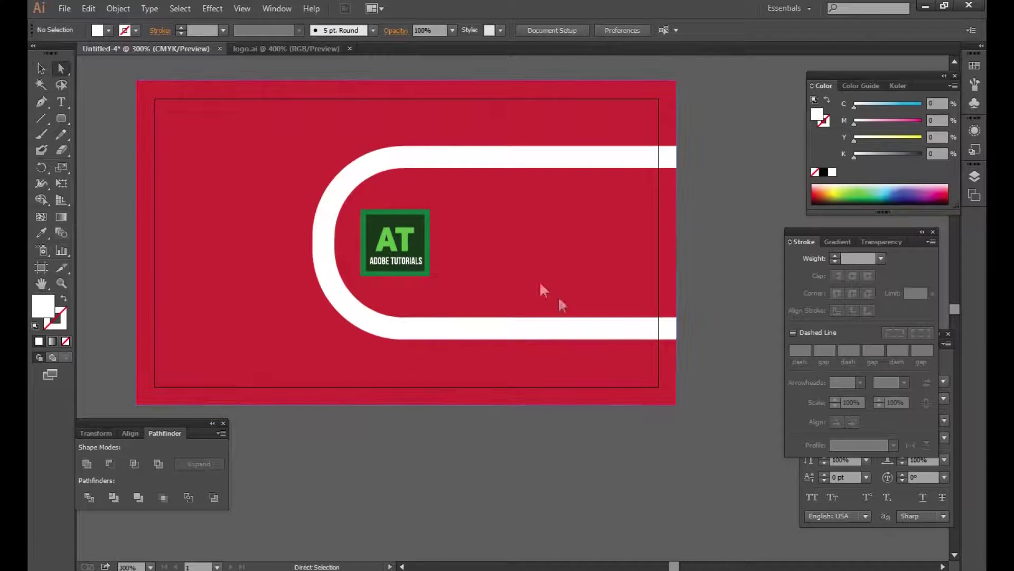
Try sampling the card's red, then the U-shape's white, onto the logo's square.
left_click(420, 226)
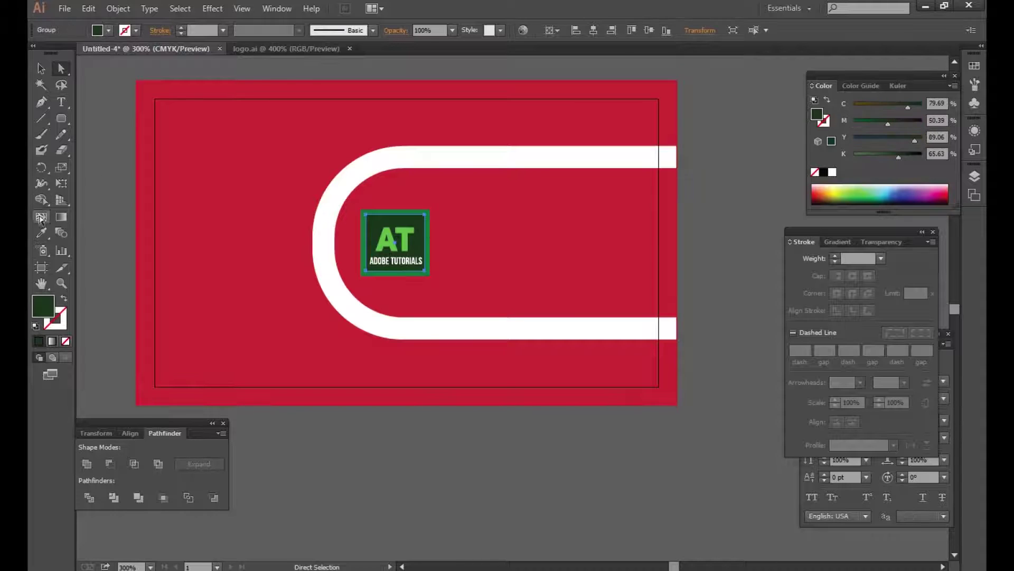
left_click(42, 233)
left_click(195, 181)
left_click(61, 69)
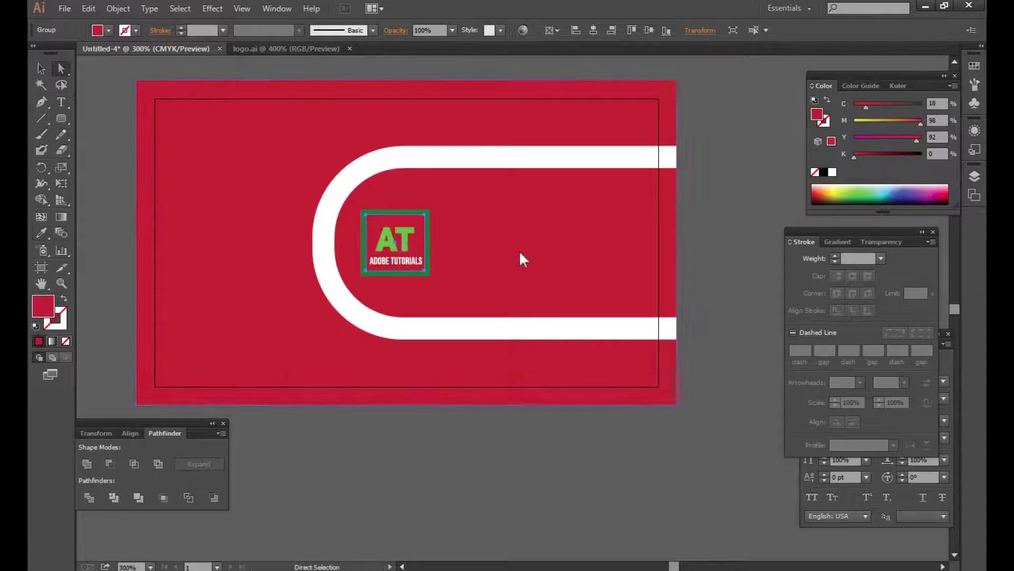
left_click(426, 216)
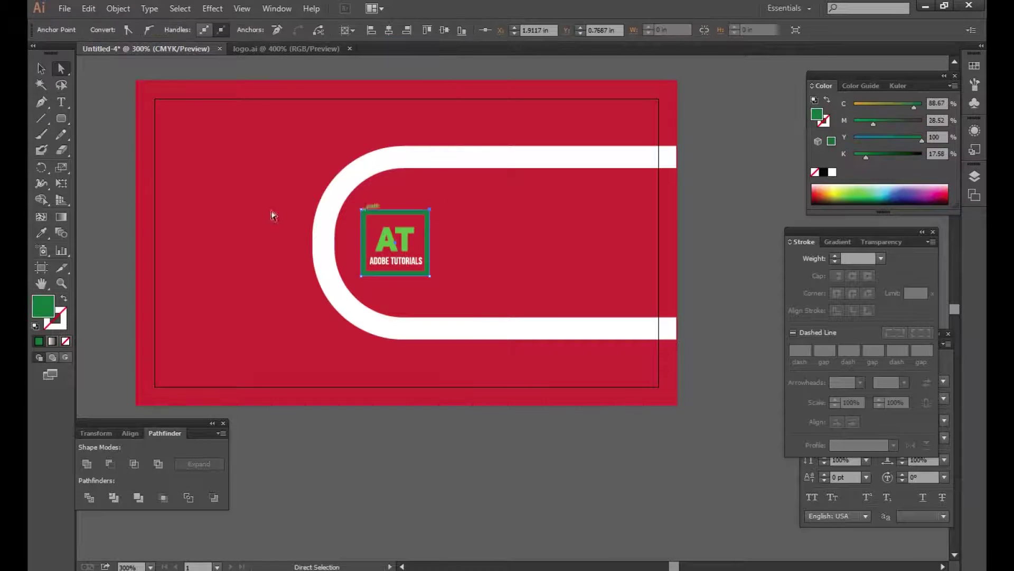
left_click(43, 233)
left_click(380, 170)
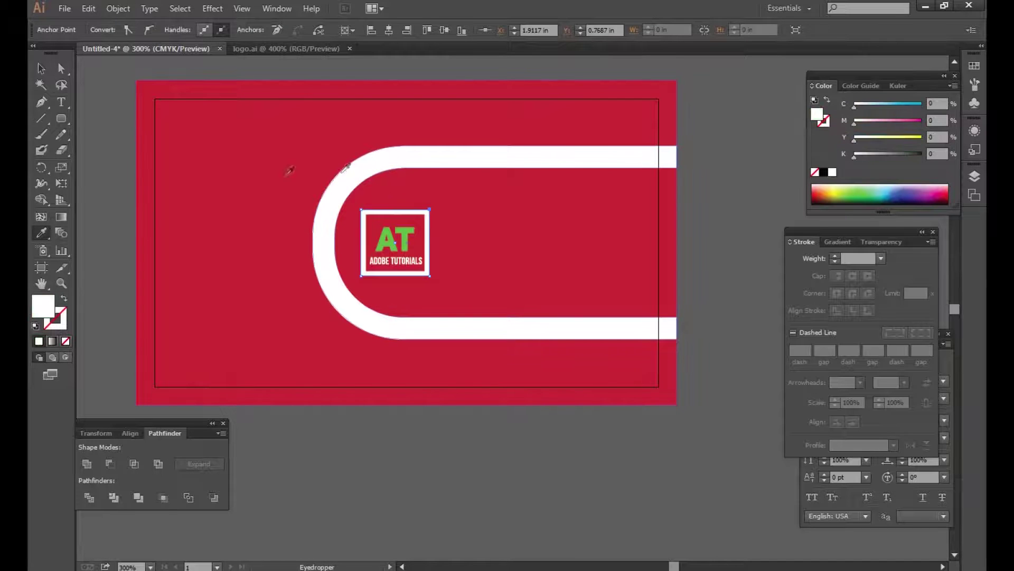
Reselect the logo's square alone and give it the card's red fill.
left_click(42, 68)
left_click(442, 430)
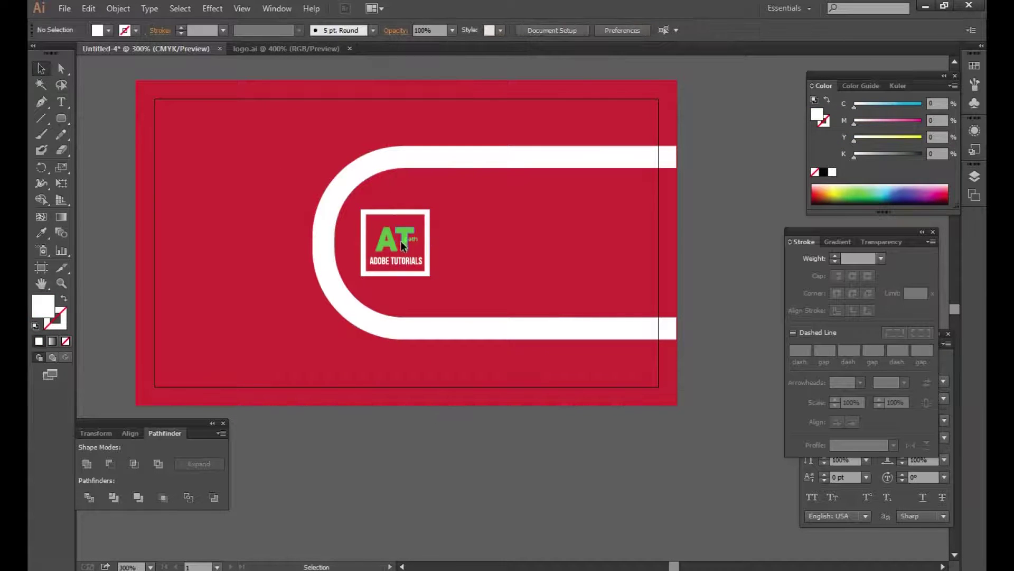
left_click(395, 243)
left_click(468, 504)
left_click(61, 68)
left_click(427, 213)
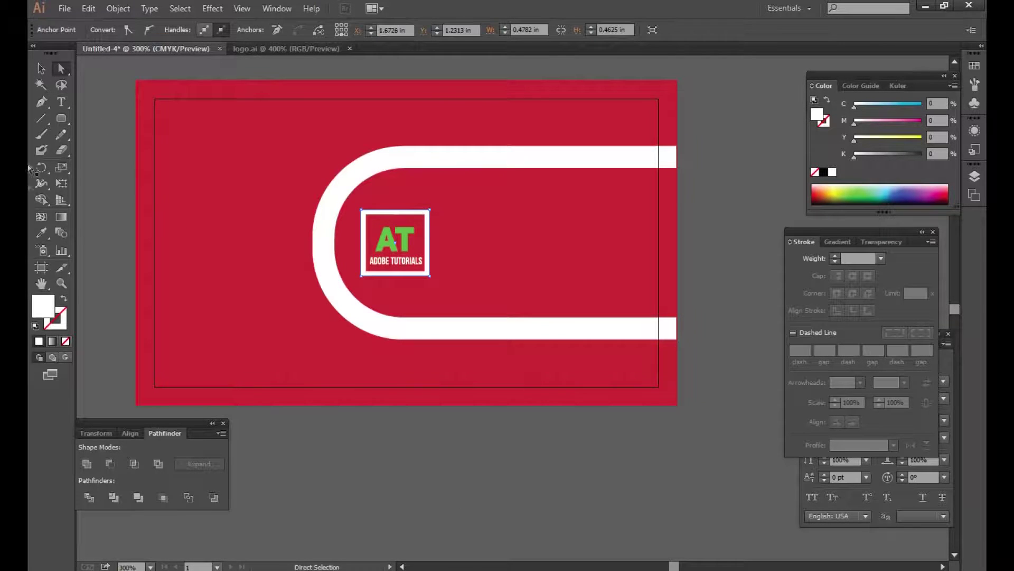
left_click(42, 233)
left_click(238, 159)
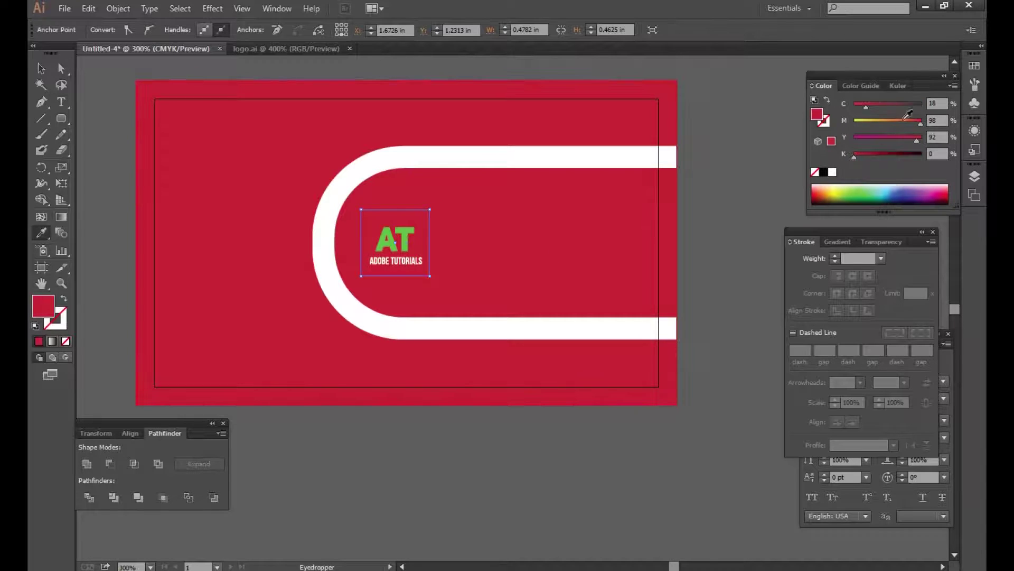
Darken the logo square's red to C18 M98 Y92 K28.
left_click_drag(864, 155, 872, 153)
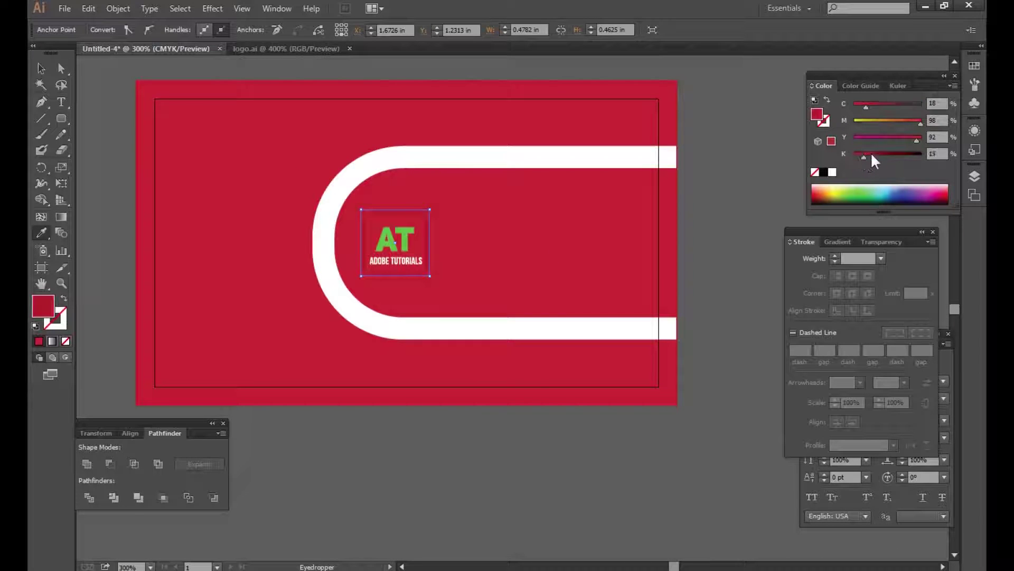
left_click(41, 68)
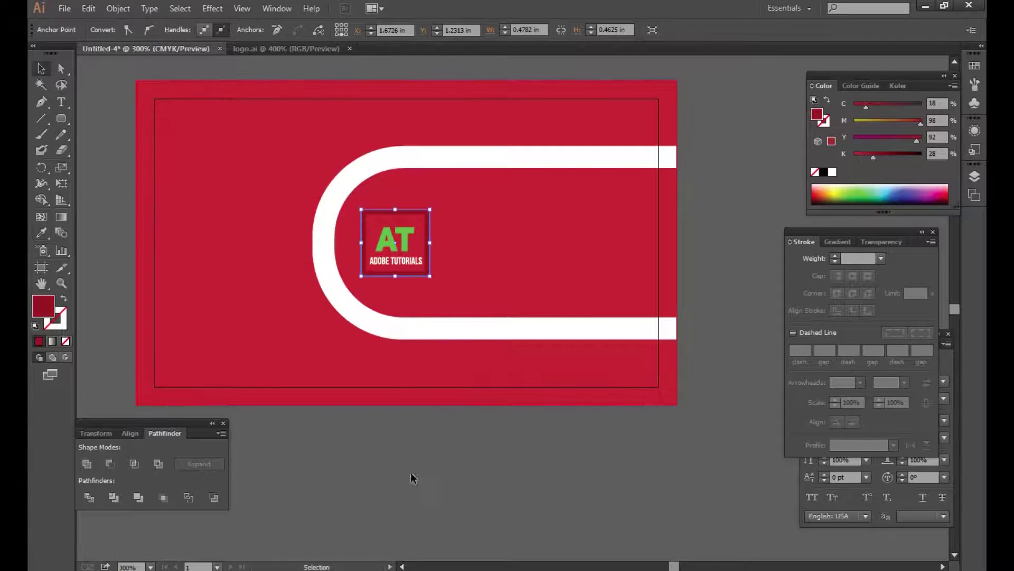
left_click(404, 439)
left_click(61, 68)
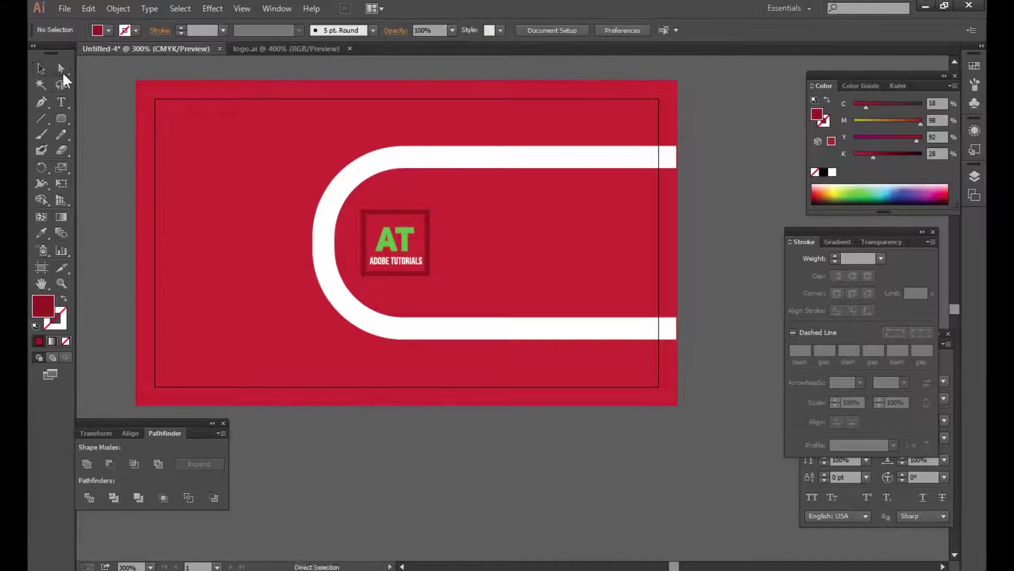
Darken the logo's inner square to deep maroon (C36 M100 Y92 K58).
left_click(412, 223)
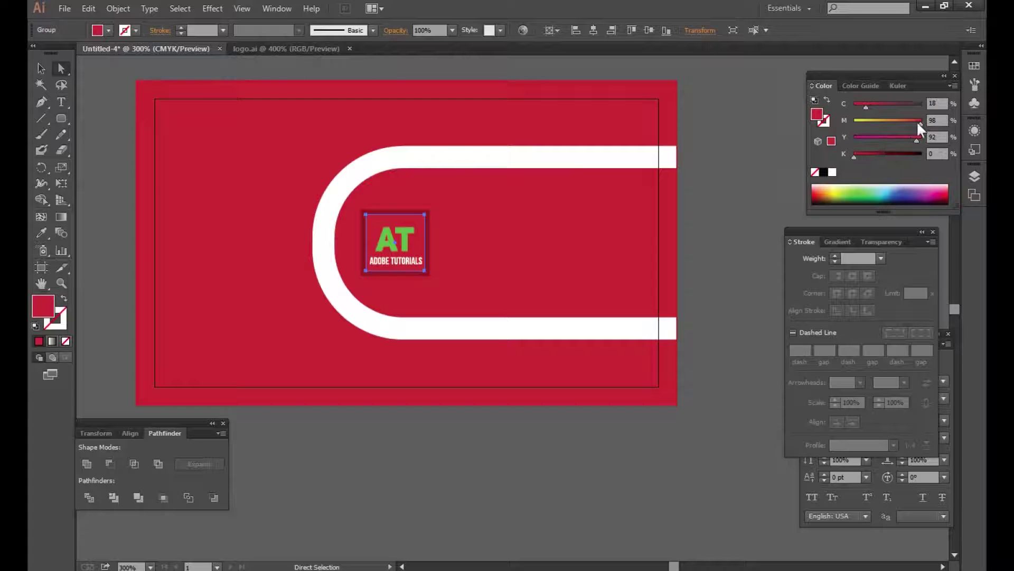
left_click_drag(918, 122, 926, 121)
left_click_drag(867, 154, 890, 155)
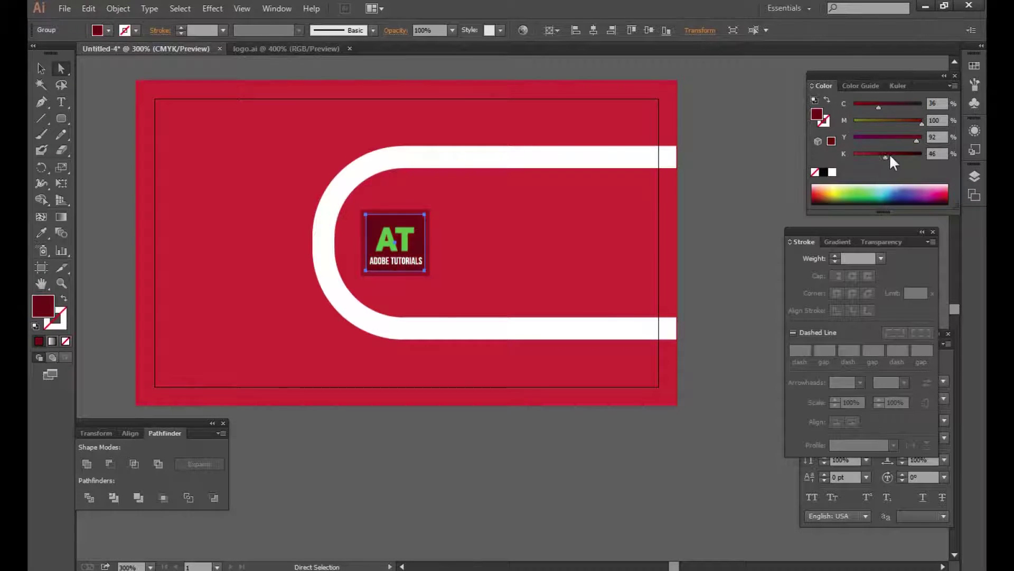
left_click(748, 137)
Turn the logo's green AT letters white.
left_click(358, 257)
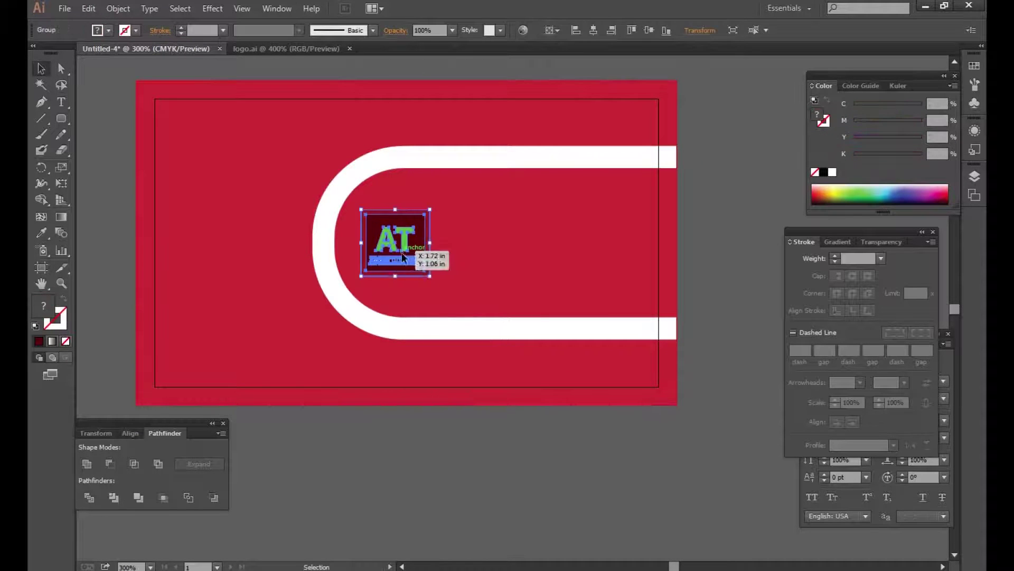
right_click(401, 258)
left_click(448, 333)
left_click(426, 452)
left_click(408, 239)
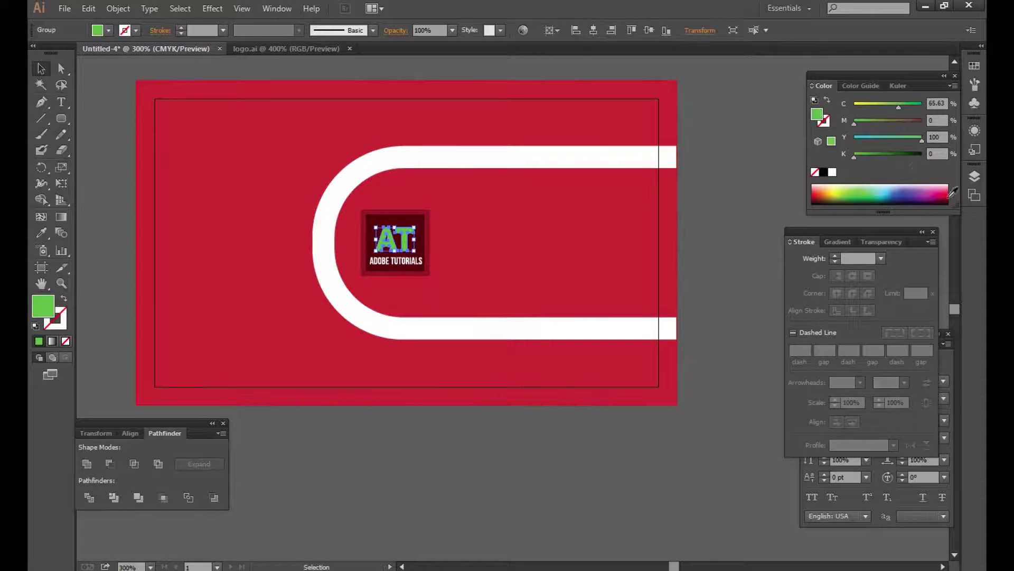
left_click(833, 173)
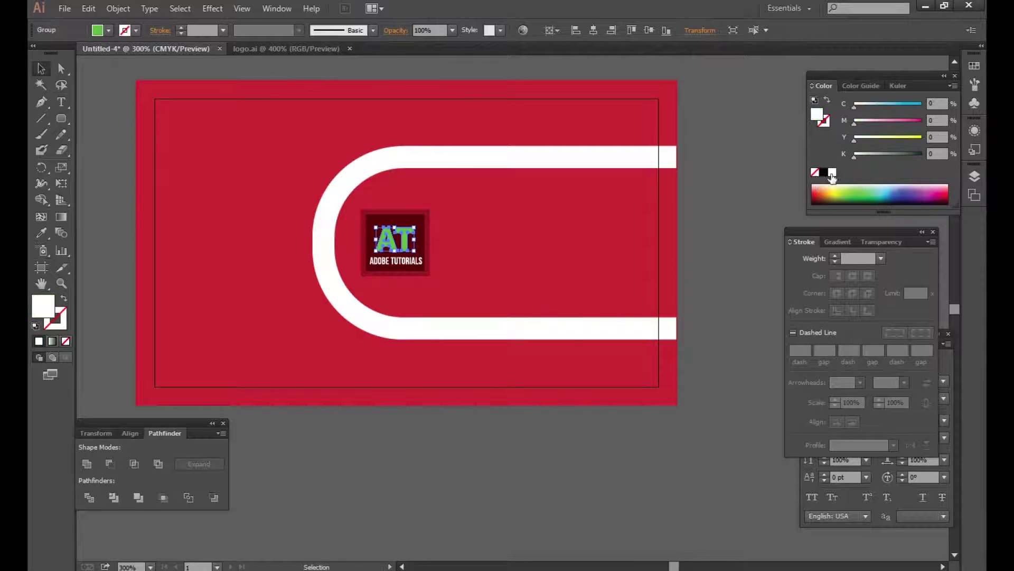
left_click(729, 190)
mouse_move(673, 221)
left_mouse_down()
mouse_move(580, 244)
mouse_move(547, 231)
left_mouse_up()
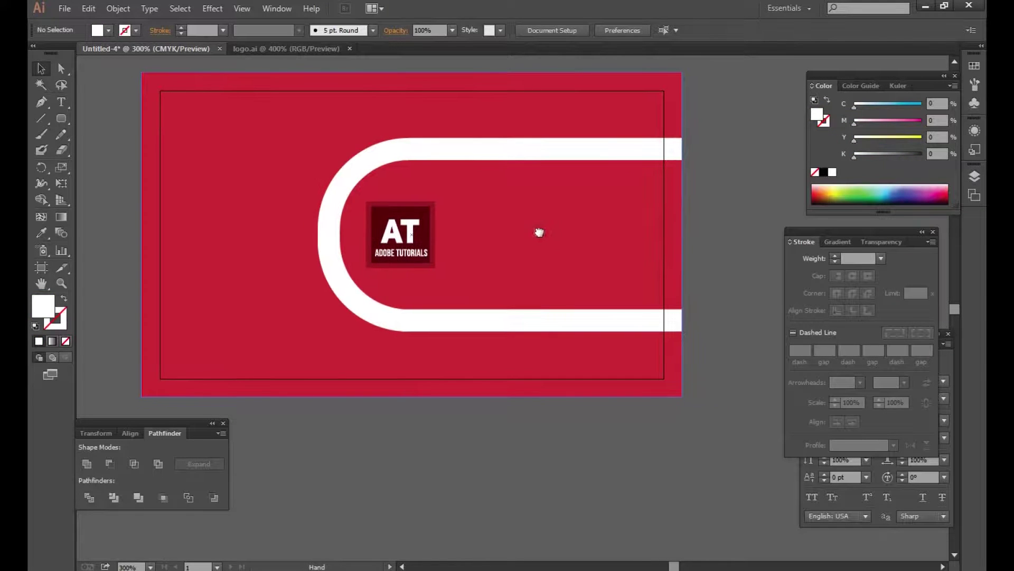
Type the ADOBE TUTORIALS heading right of the logo in Bebas Neue Bold.
key("t")
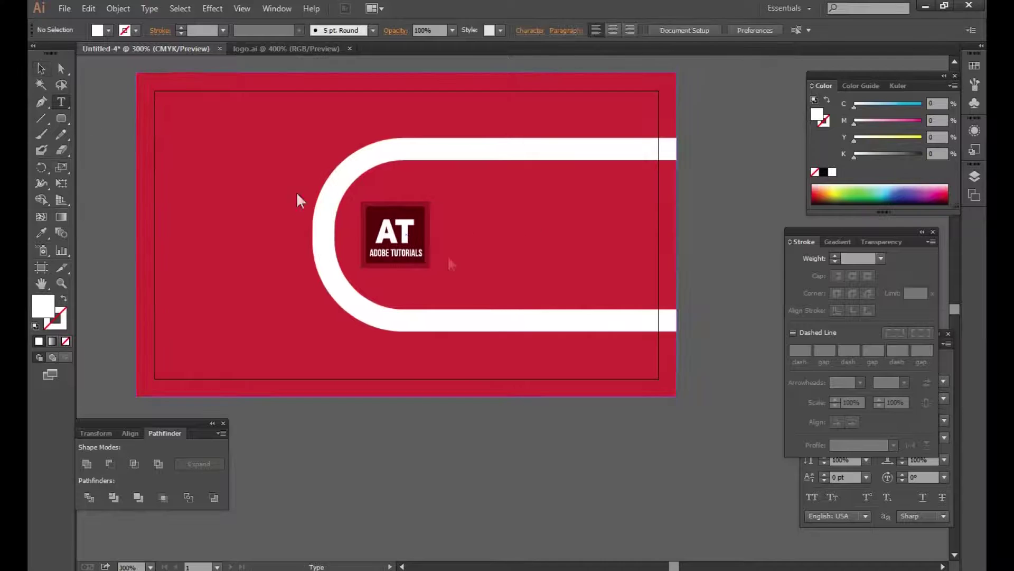
left_click(467, 242)
type("Ad")
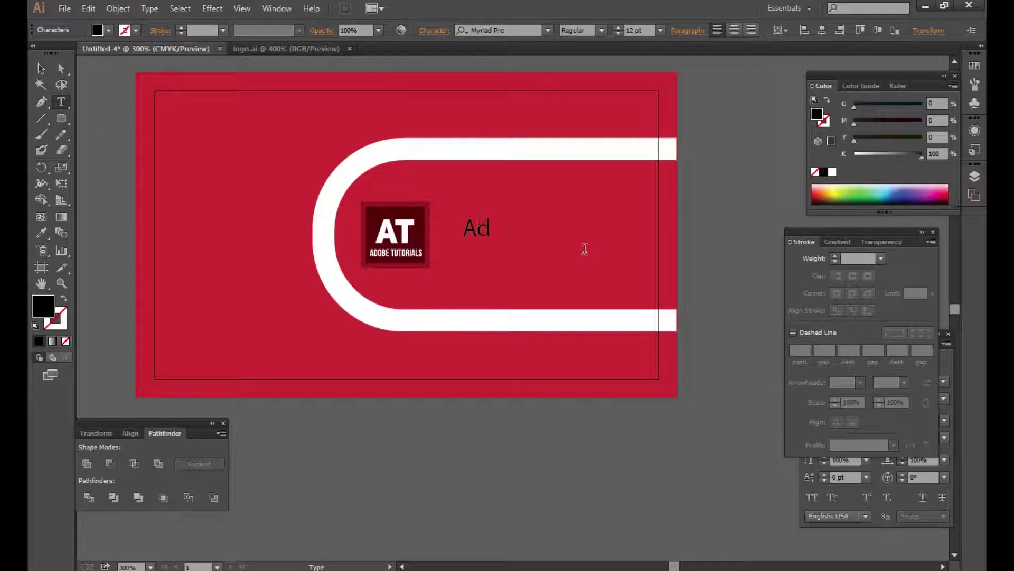
type("obe Tutorials")
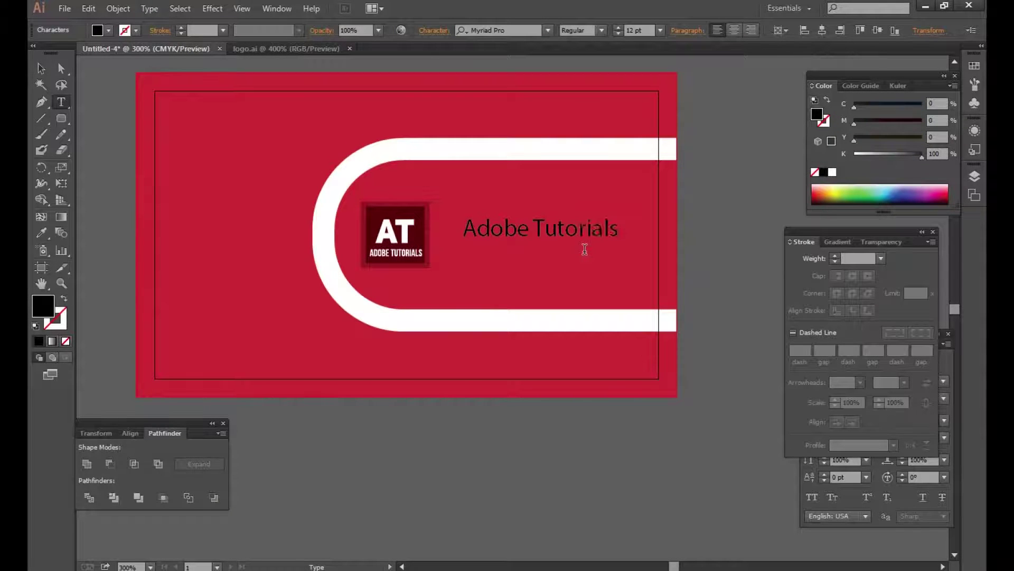
key("ctrl+a")
left_click(863, 385)
type("beb")
key("Down")
key("Down")
key("Down")
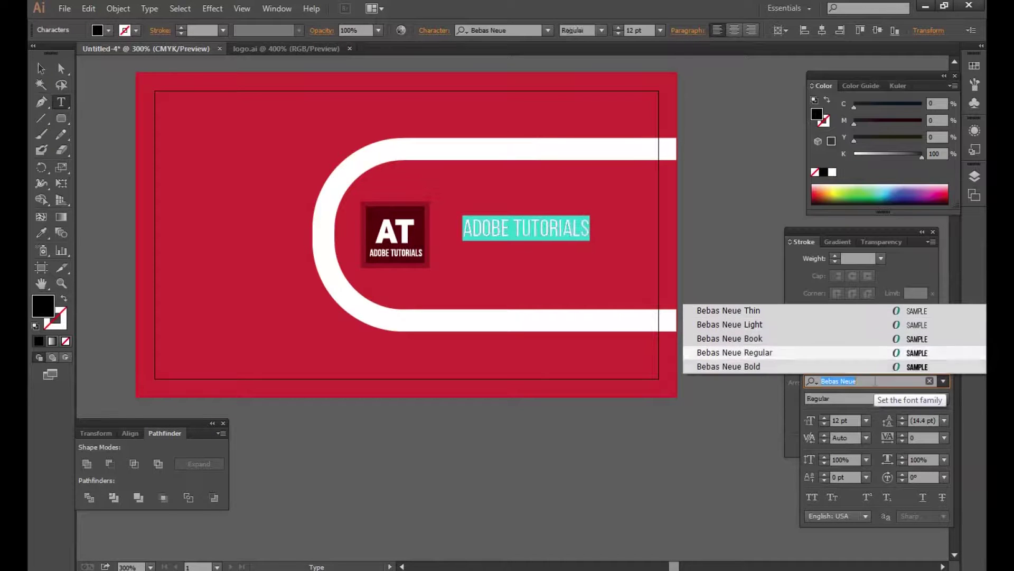
key("Down")
key("Return")
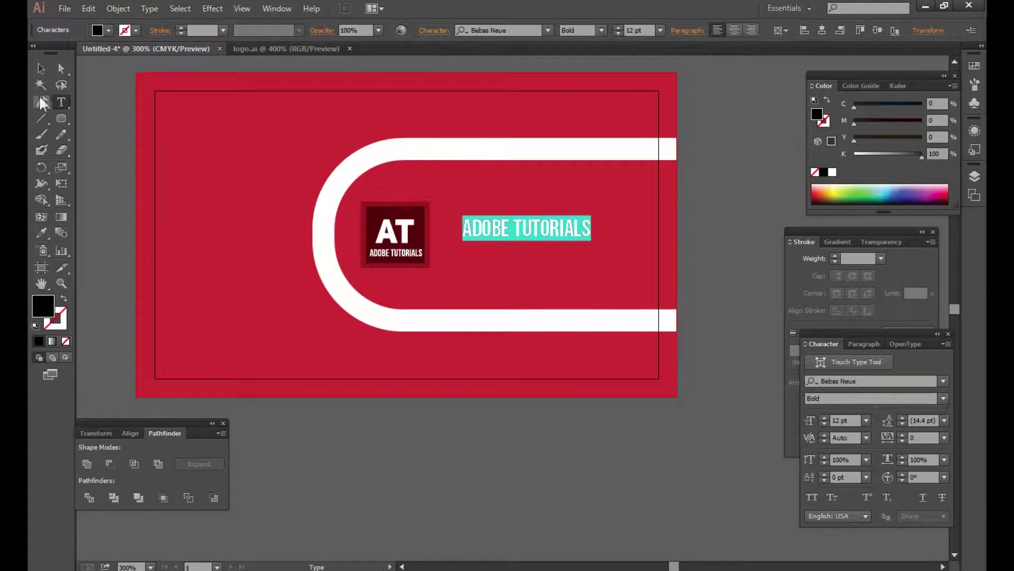
Make the heading white, enlarge it to 16 pt and nudge it up slightly.
left_click(41, 68)
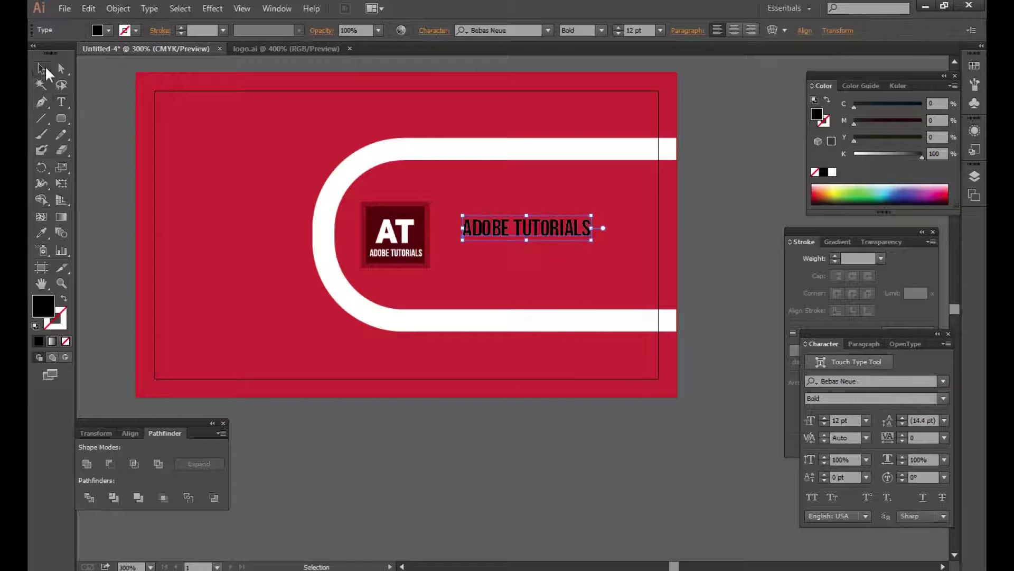
left_click(833, 173)
left_click(709, 262)
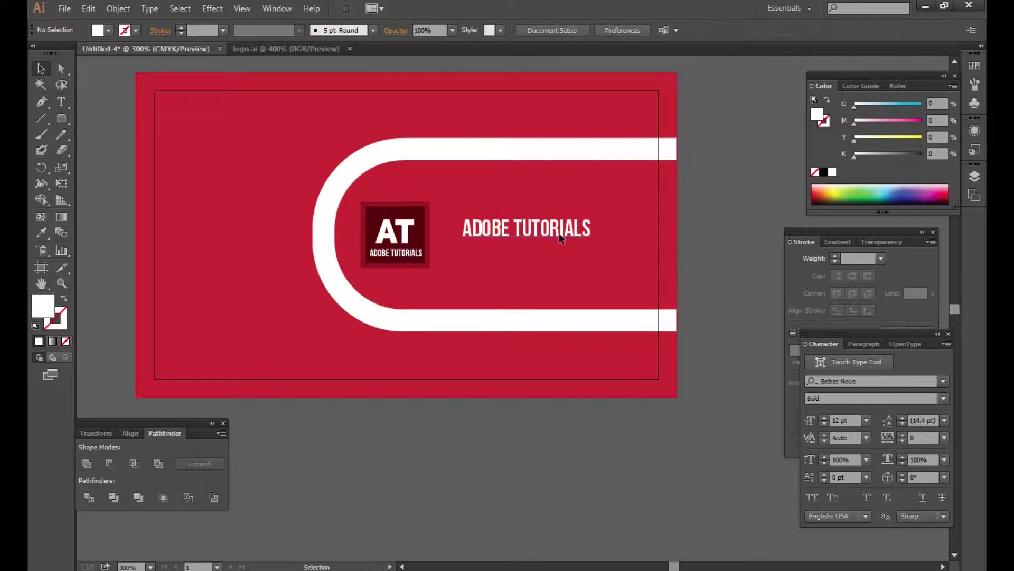
key("ctrl+shift+period")
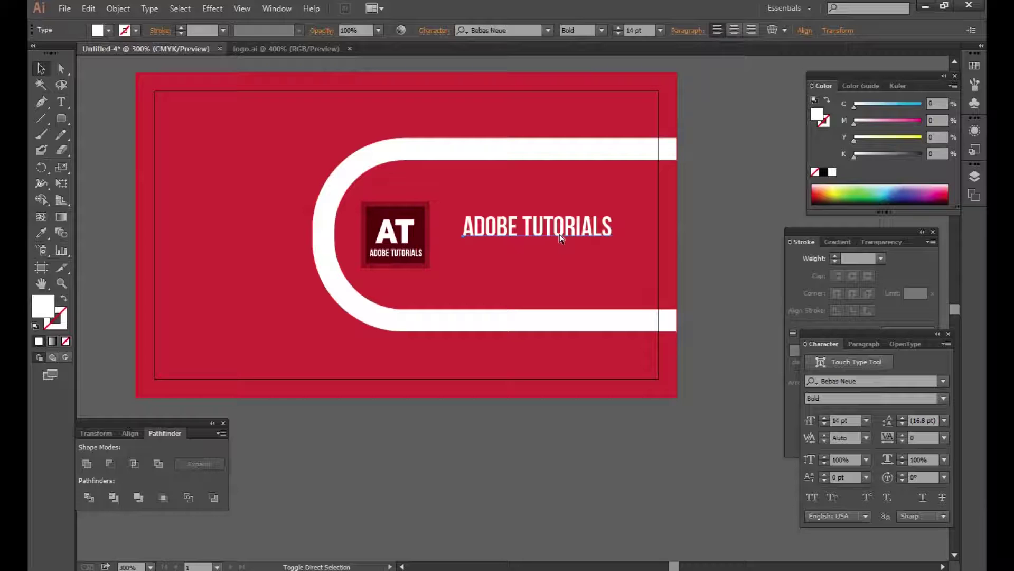
left_click(561, 239)
key("ctrl+shift+period")
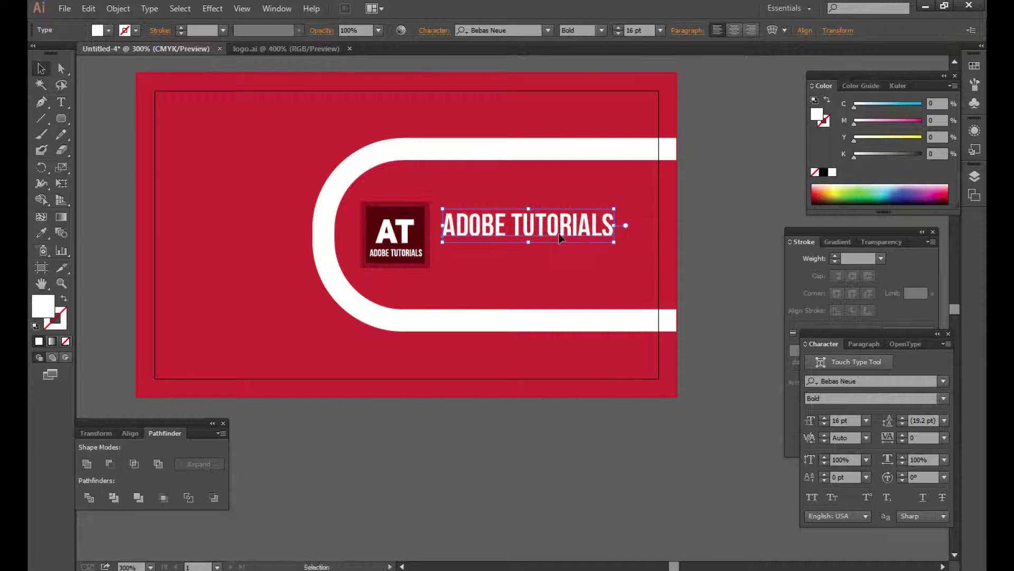
key("Up")
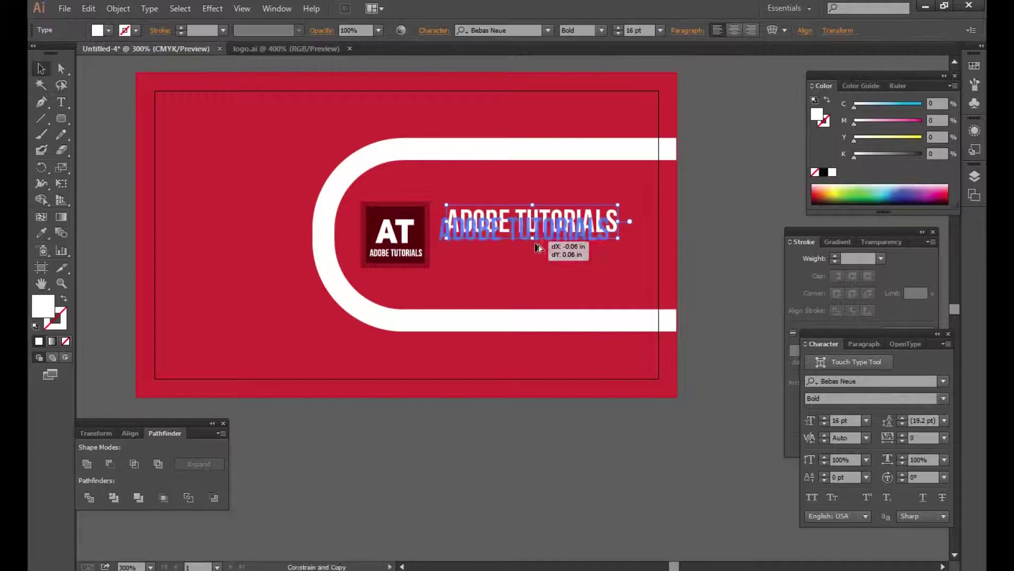
Duplicate the heading just below and retype the copy as 'LEARN, CREATE, SHARE'.
left_click_drag(543, 239, 541, 262)
triple_click(541, 262)
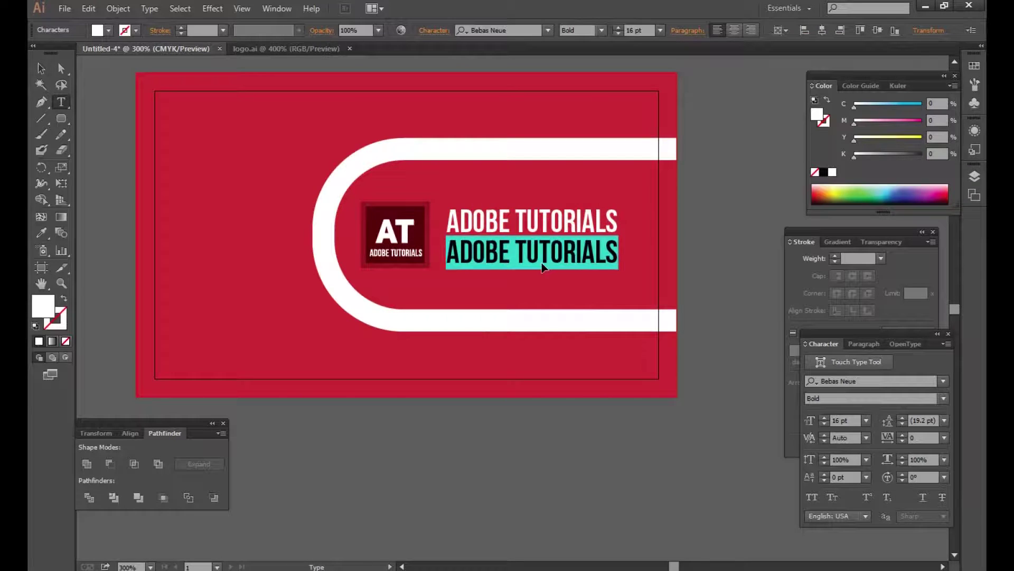
type("LEARN, CREATE")
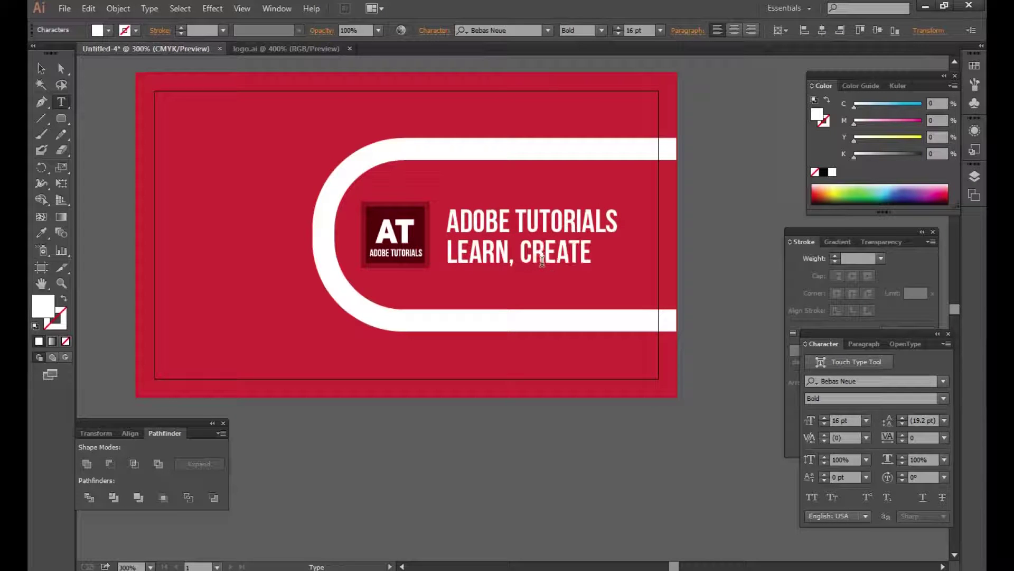
type(", SHARE")
key("ctrl+a")
Shrink the tagline to 8 pt and centre it horizontally under the heading.
key("ctrl+shift+comma")
key("ctrl+shift+comma")
key("ctrl+shift+comma")
key("ctrl+shift+comma")
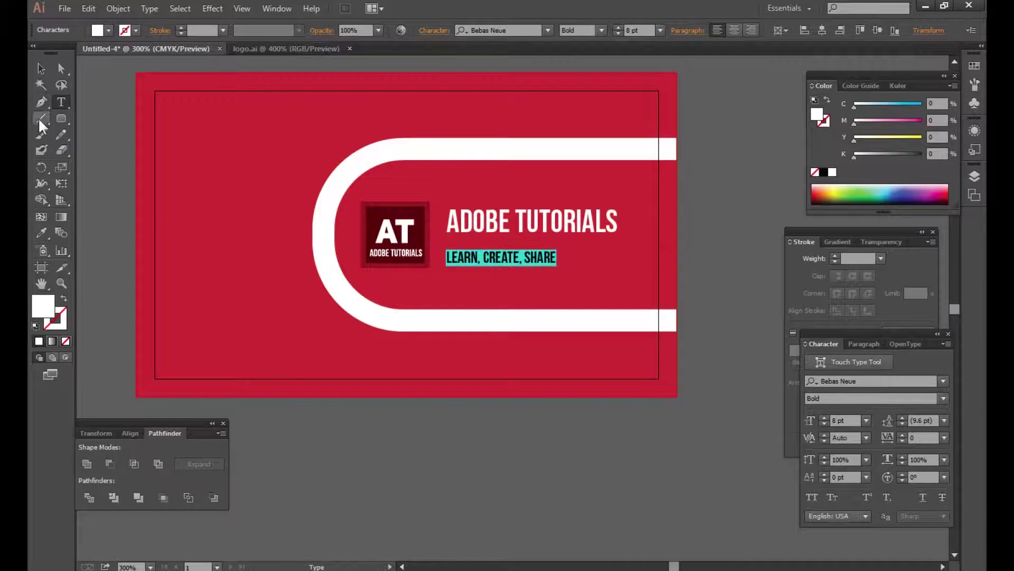
left_click(35, 65)
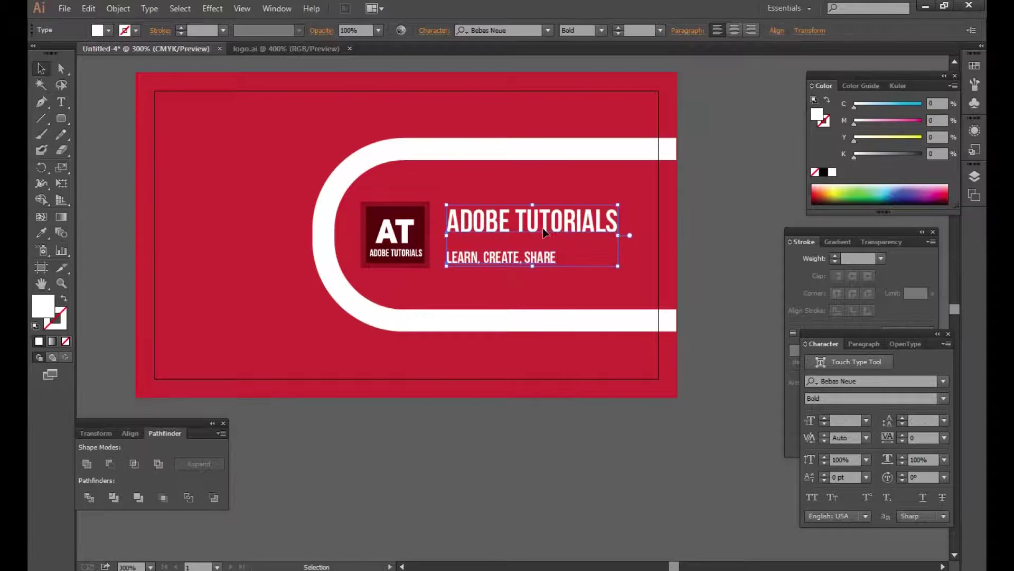
left_click(131, 433)
left_click(210, 540)
left_click(245, 499)
left_click(110, 463)
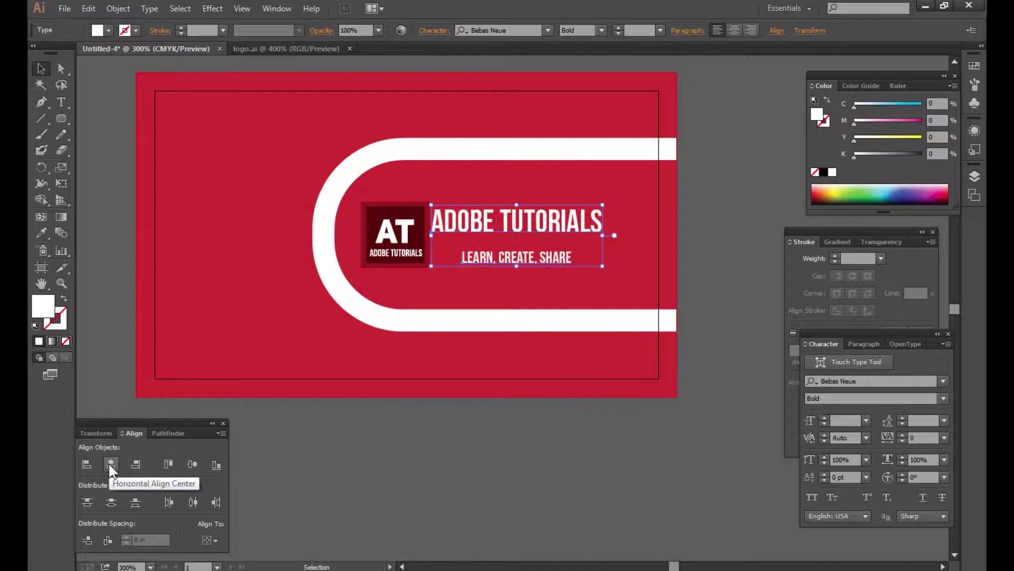
Move the tagline up toward the heading and shift both text lines right.
left_click(460, 455)
left_click(554, 256)
key("Up")
key("Up")
key("Up")
key("Up")
left_click(542, 223, "shift")
key("Right")
key("Right")
key("Right")
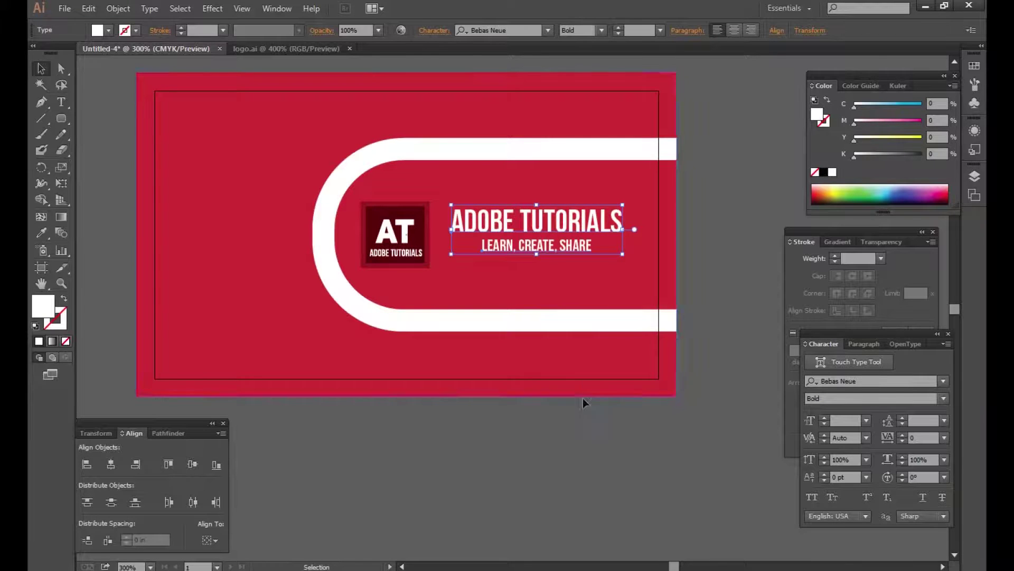
Set the tagline to Bebas Neue Book and zoom out to view the whole card.
left_click(586, 465)
left_click(643, 288)
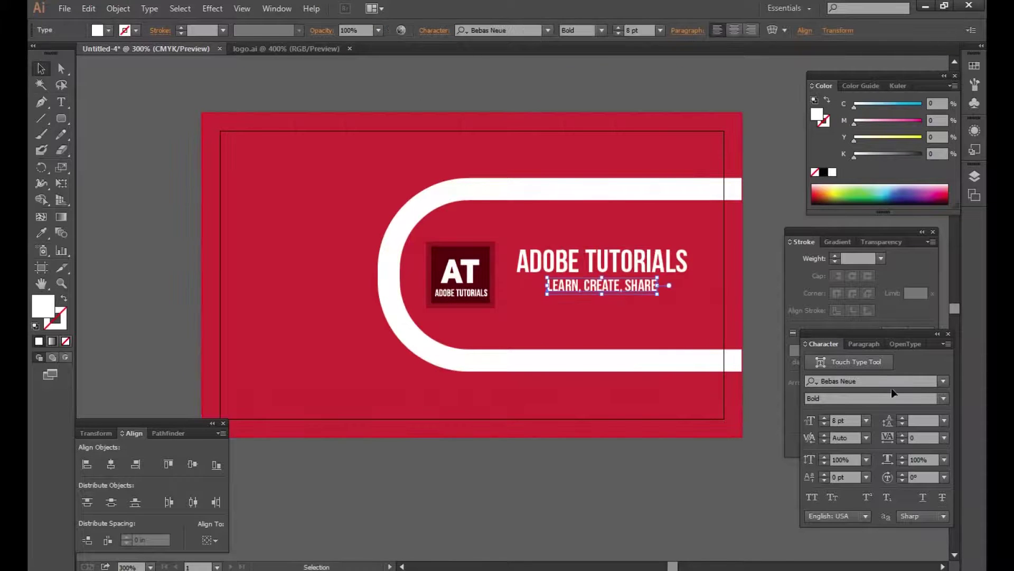
left_click(944, 399)
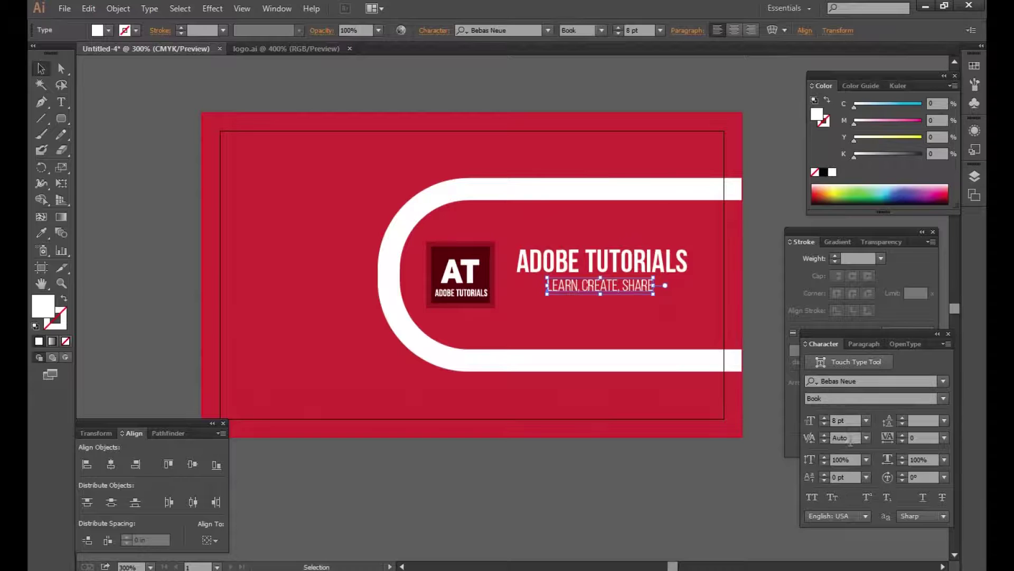
left_click(697, 475)
scroll(617, 357, "down", 1)
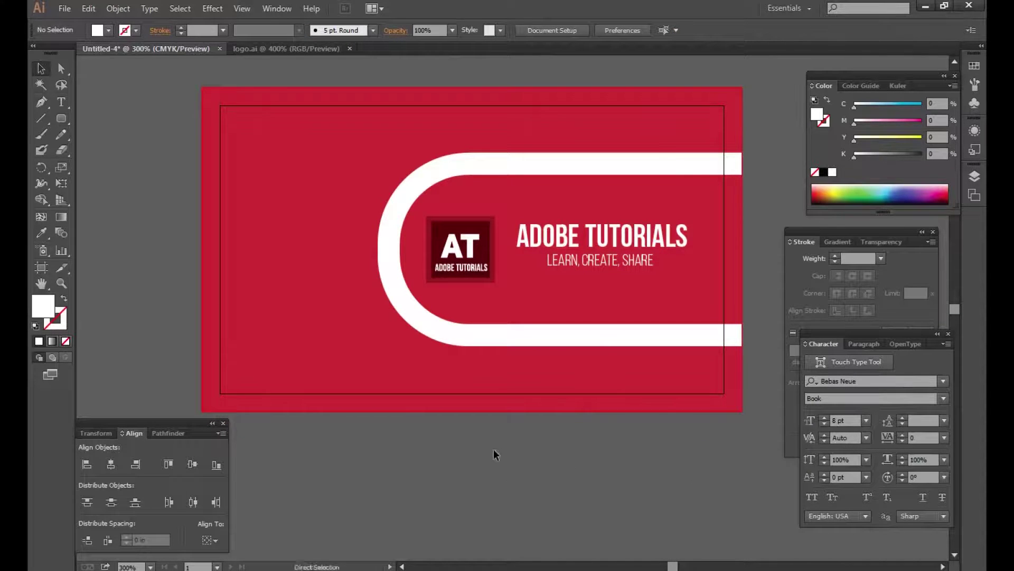
left_click(481, 372, "ctrl+alt")
scroll(482, 371, "right", 2)
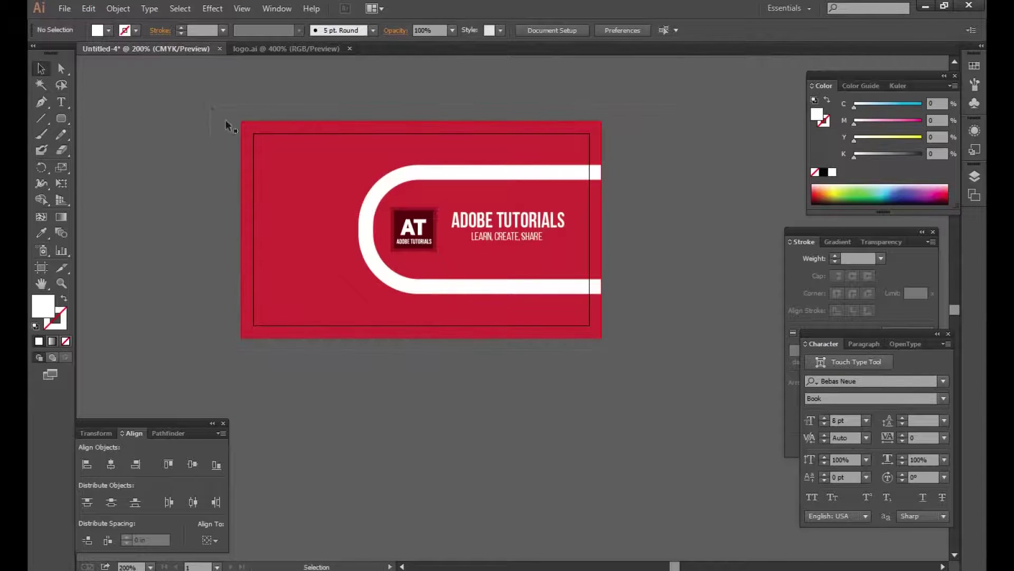
Copy all the card artwork off to the right of the artboard.
key("ctrl+a")
mouse_move(285, 222)
left_mouse_down()
mouse_move(211, 219)
mouse_move(651, 209)
left_mouse_up()
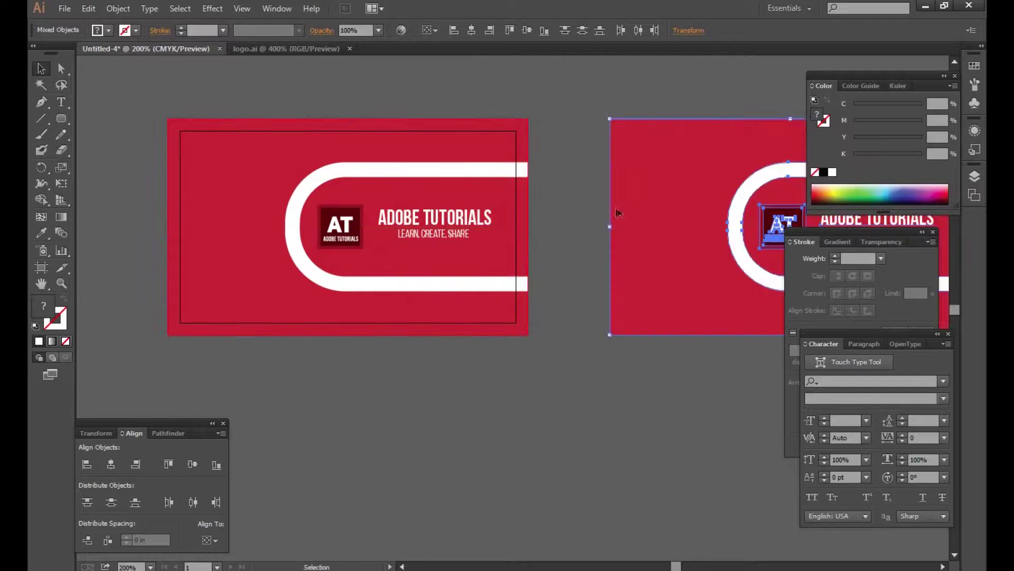
key("ctrl+z")
mouse_move(202, 206)
left_mouse_down()
mouse_move(613, 205)
mouse_move(514, 211)
left_mouse_up()
Deselect and pan so the blank card artboard is in view.
left_click(525, 97)
mouse_move(525, 98)
left_mouse_down()
mouse_move(324, 142)
mouse_move(466, 147)
left_mouse_up()
mouse_move(61, 118)
left_mouse_down()
mouse_move(91, 116)
mouse_move(286, 345)
left_mouse_up()
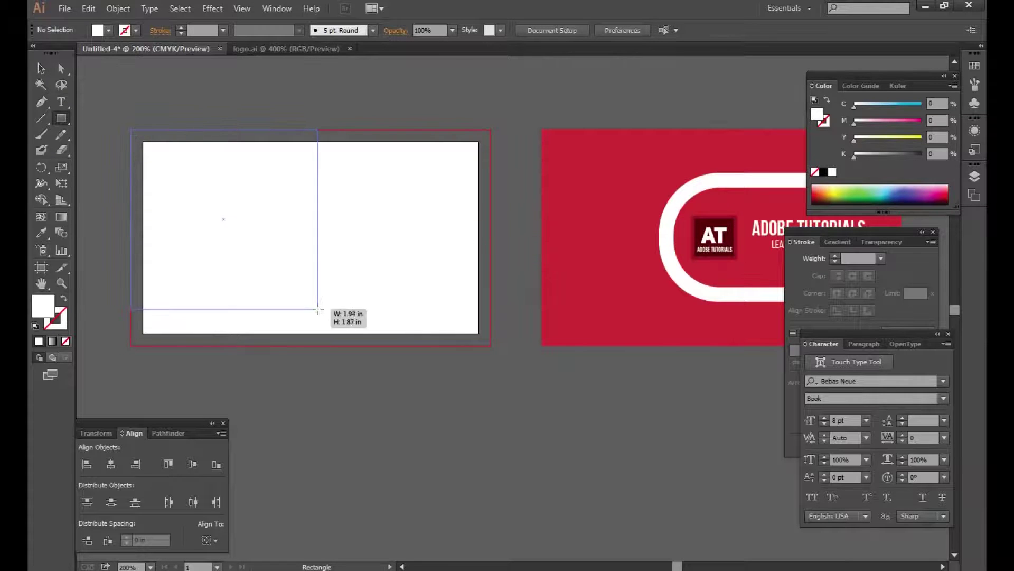
Draw a rectangle over the card's left part, fill it with the card red, and widen it slightly.
left_click(41, 232)
left_click(634, 184)
left_click(41, 68)
left_click(160, 78)
left_click(260, 226)
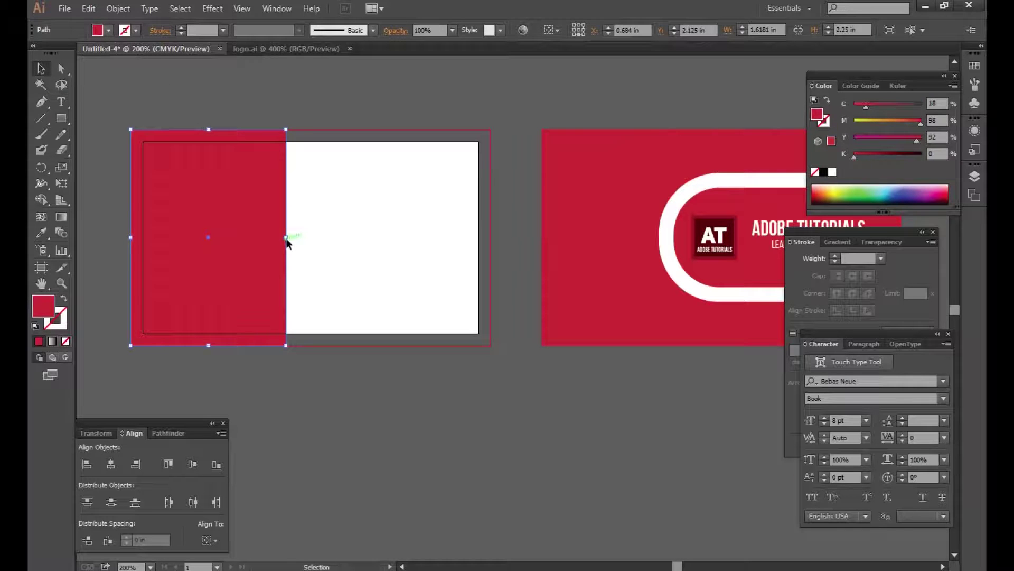
left_click_drag(287, 241, 294, 238)
scroll(119, 190, "left", 1)
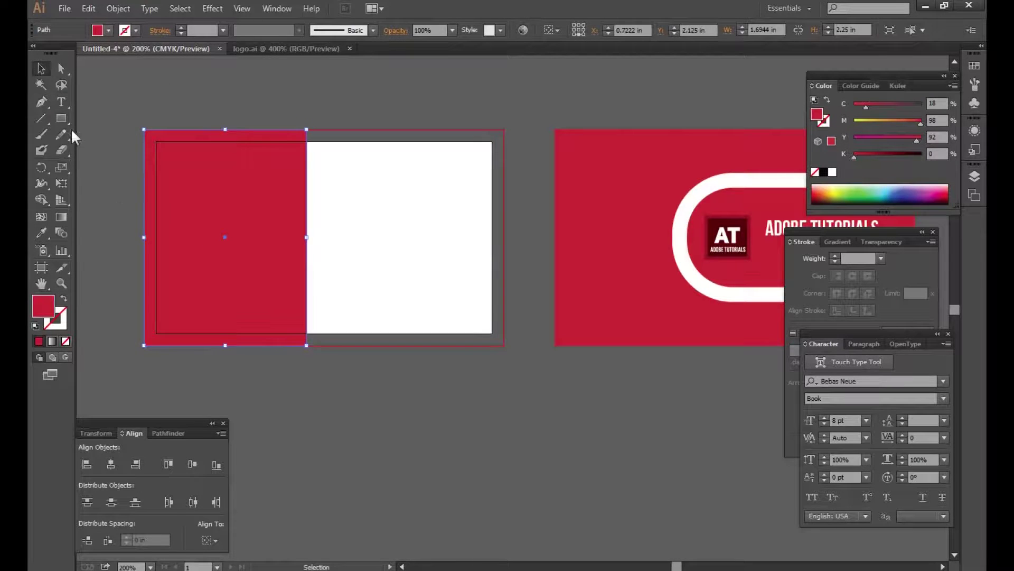
Draw a hexagon on the red rectangle's right edge and squash it vertically.
left_click_drag(61, 118, 124, 165)
left_click_drag(263, 224, 319, 252)
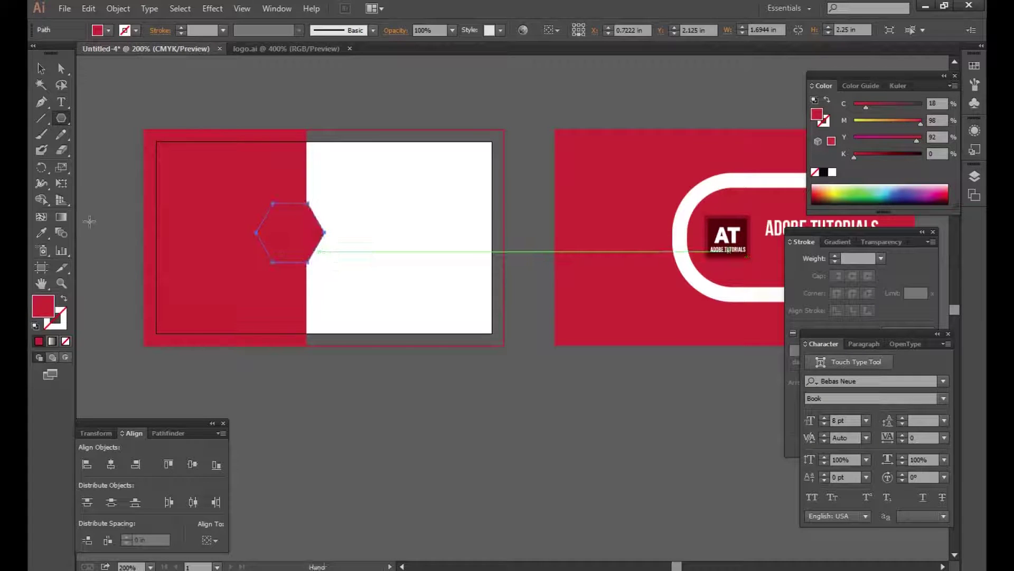
left_click(41, 68)
left_click_drag(290, 204, 305, 210)
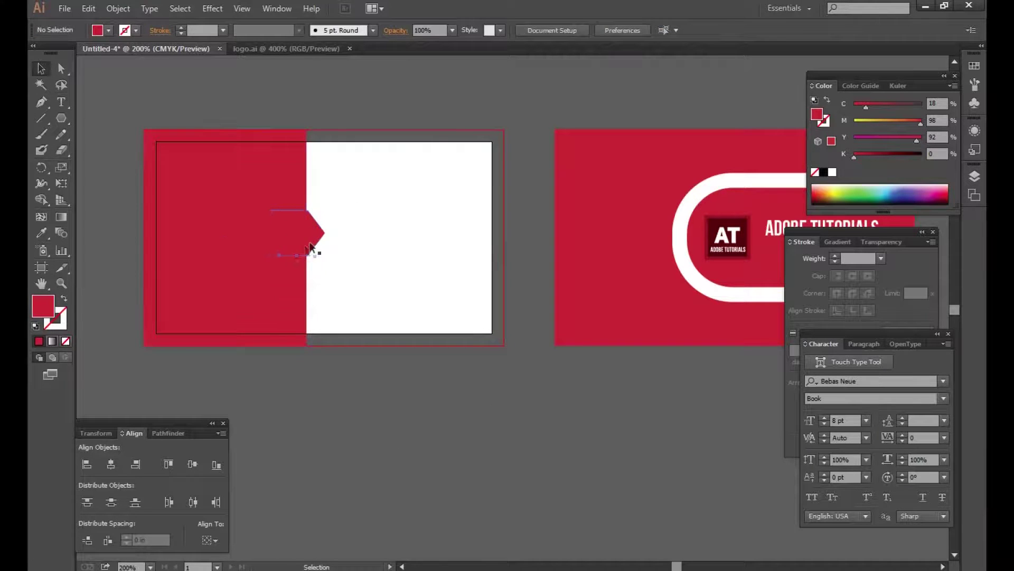
Vertically centre the hexagon on the rectangle and unite them with Pathfinder.
left_click(285, 238, "shift")
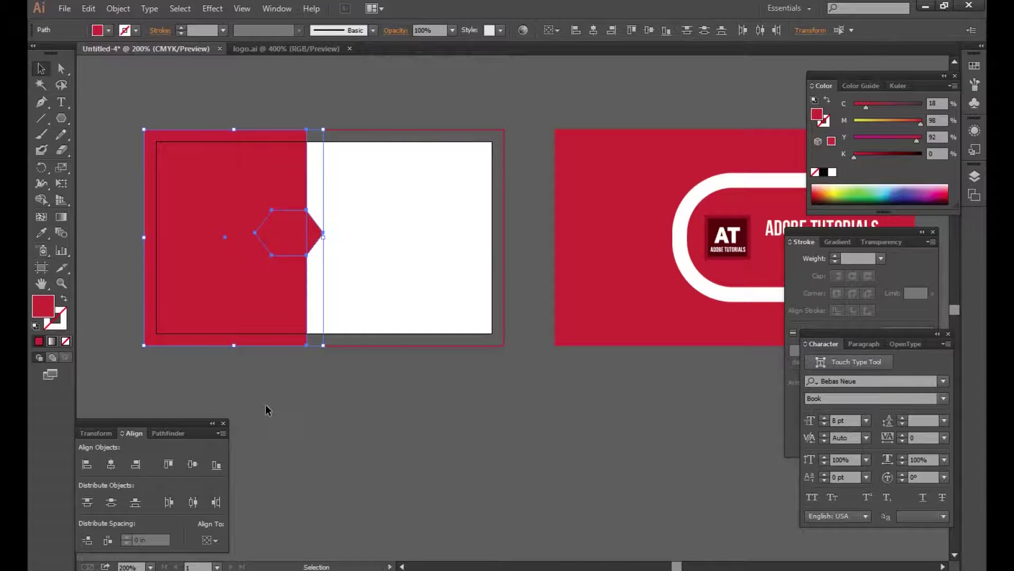
left_click(649, 30)
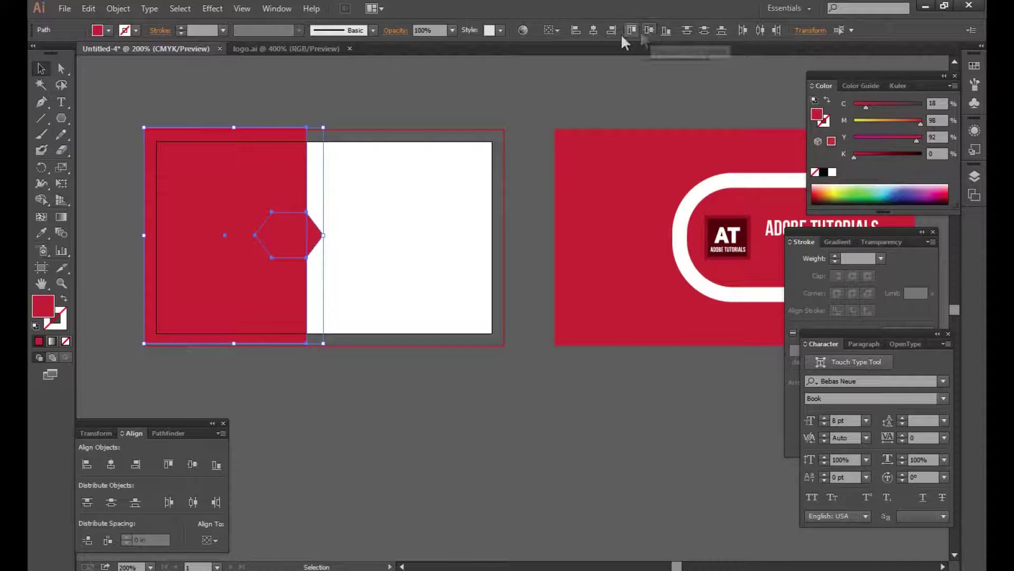
left_click(555, 30)
left_click(608, 69)
left_click(650, 30)
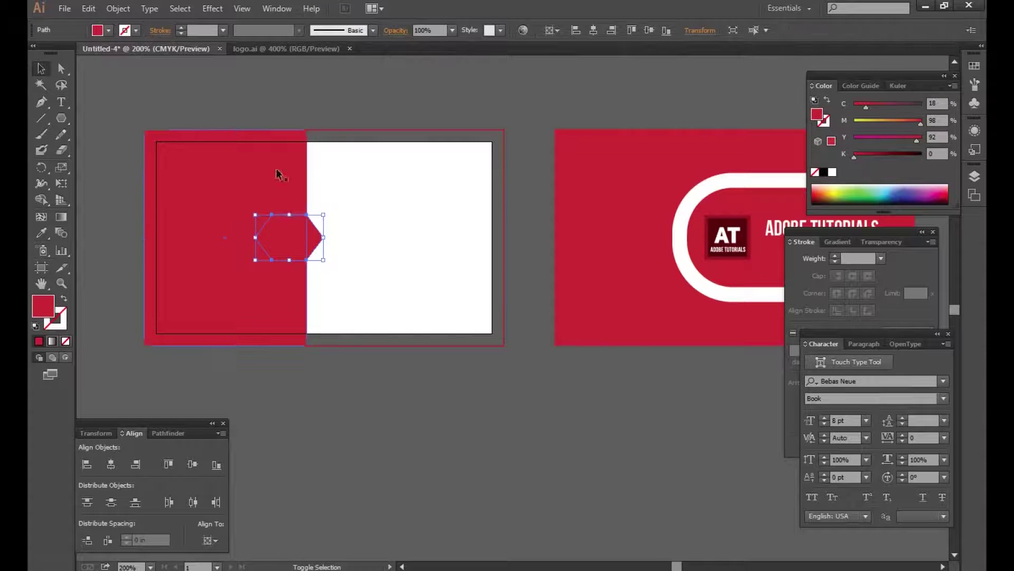
left_click(156, 432)
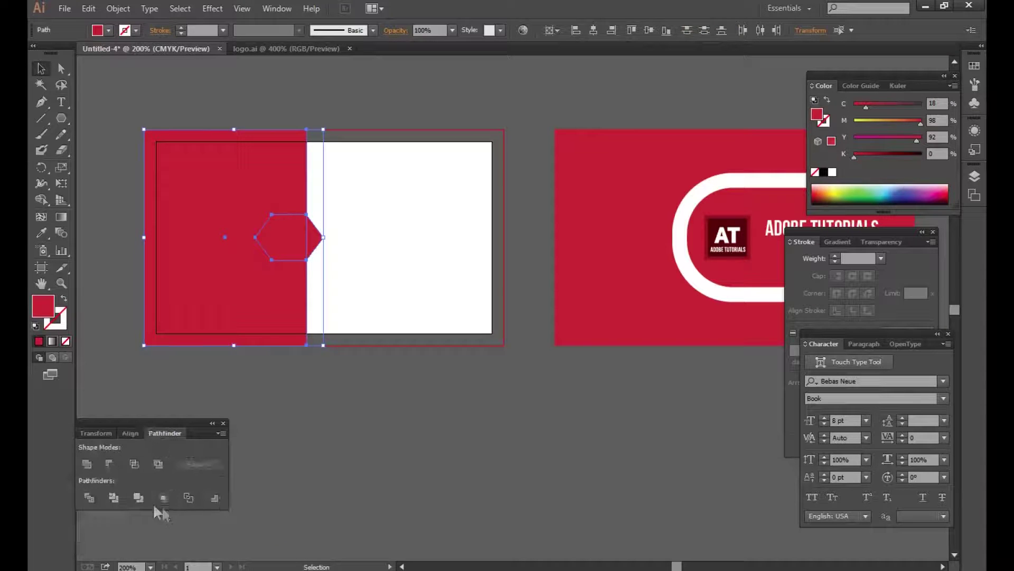
left_click(139, 497)
left_click(372, 456)
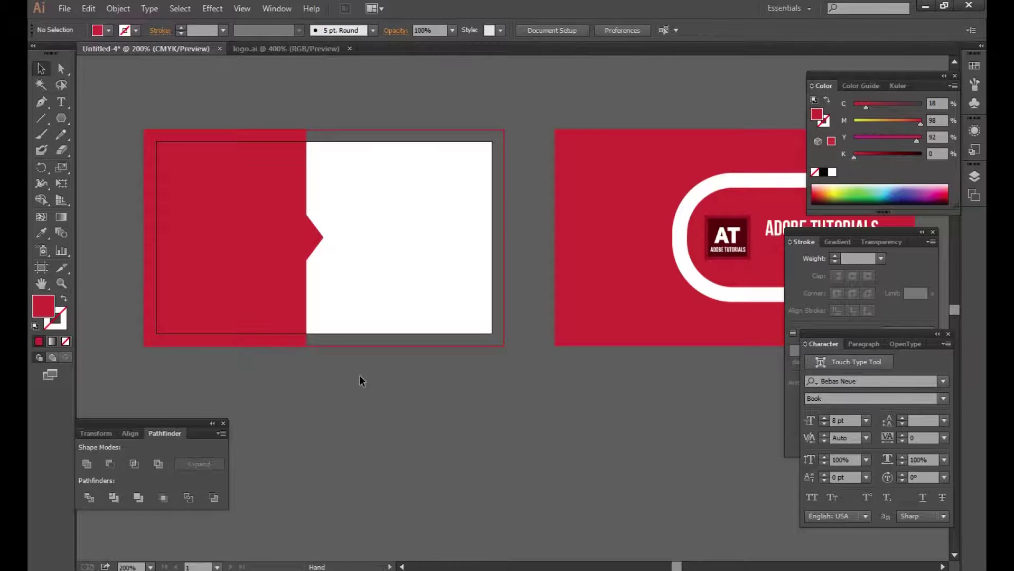
Draw a full-card rectangle coloured slate grey (C18 M0 Y0 K83).
left_click_drag(359, 381, 365, 396)
left_click(61, 123)
mouse_move(66, 119)
left_mouse_down()
mouse_move(126, 116)
mouse_move(509, 361)
left_mouse_up()
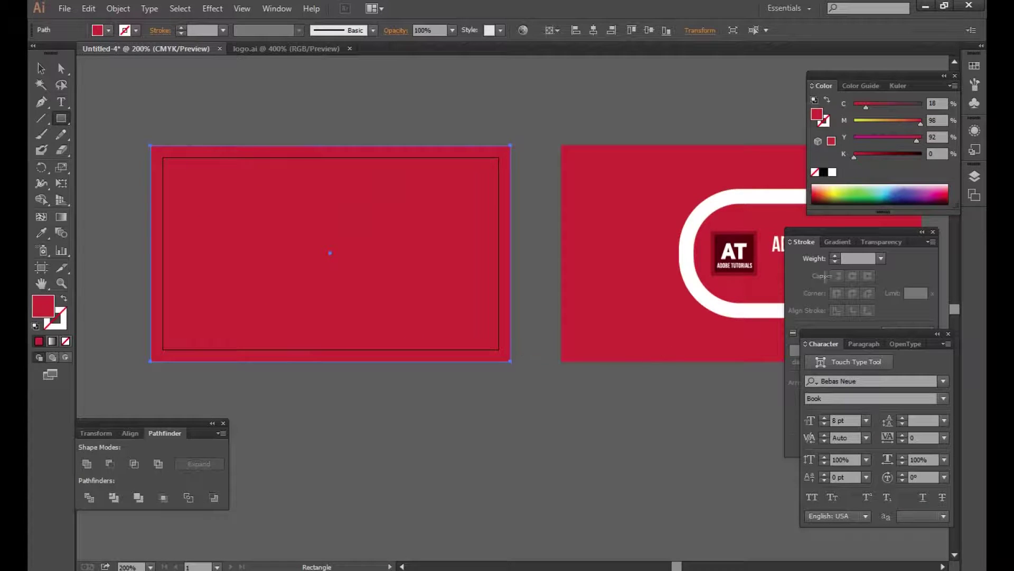
left_click_drag(892, 154, 912, 141)
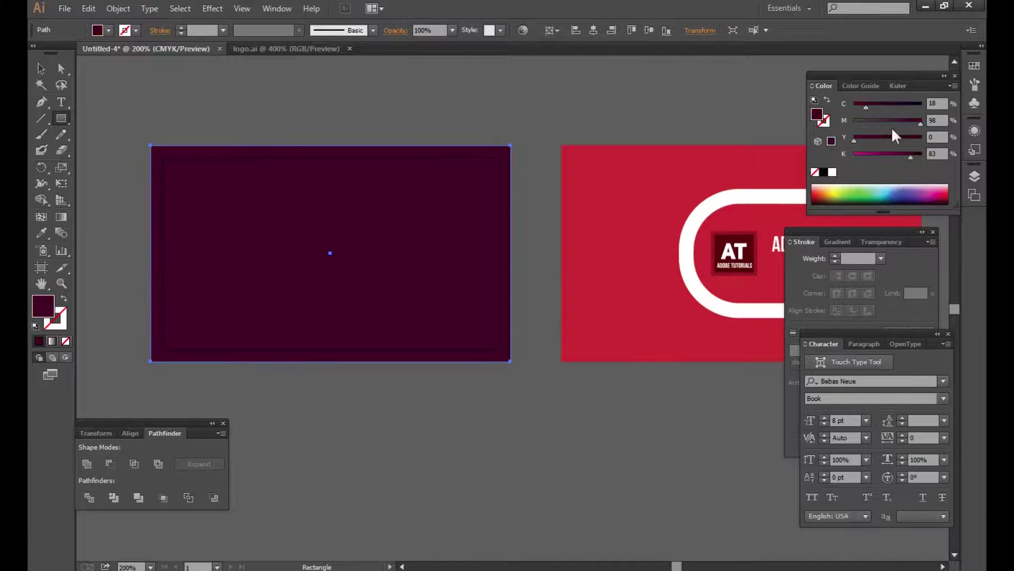
left_click(852, 120)
left_click(41, 68)
Send the grey rectangle backward behind the red notched panel.
right_click(420, 231)
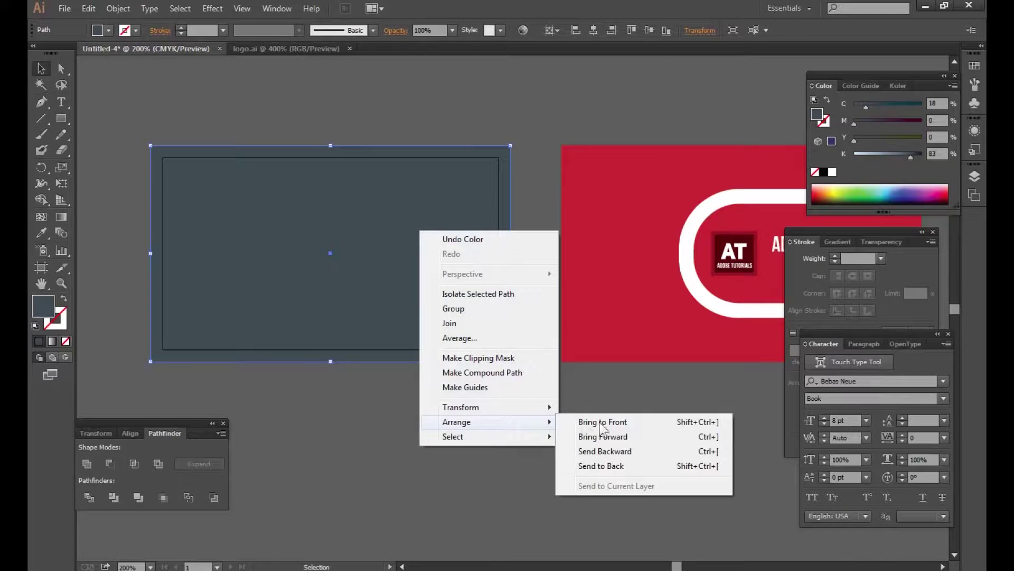
left_click(613, 466)
left_click(569, 436)
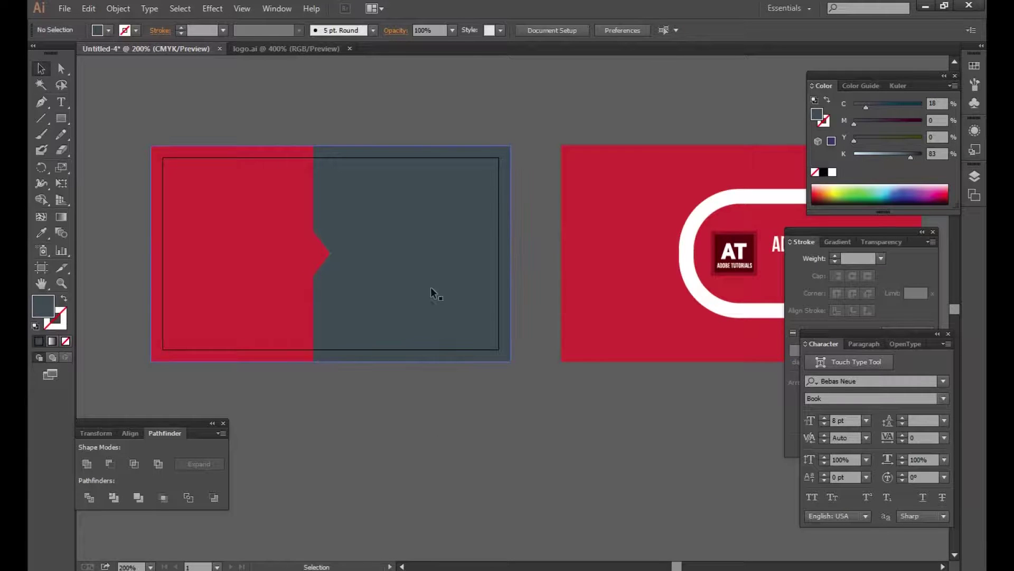
key("ctrl+plus")
left_click_drag(426, 237, 427, 217)
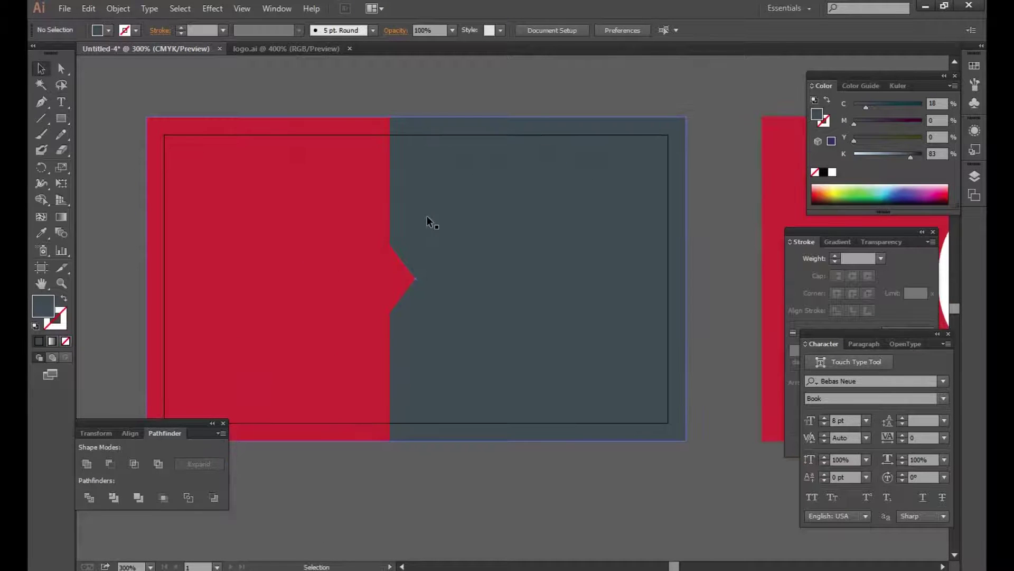
Select the red notched panel and turn it black.
left_click(320, 217)
left_click(607, 493)
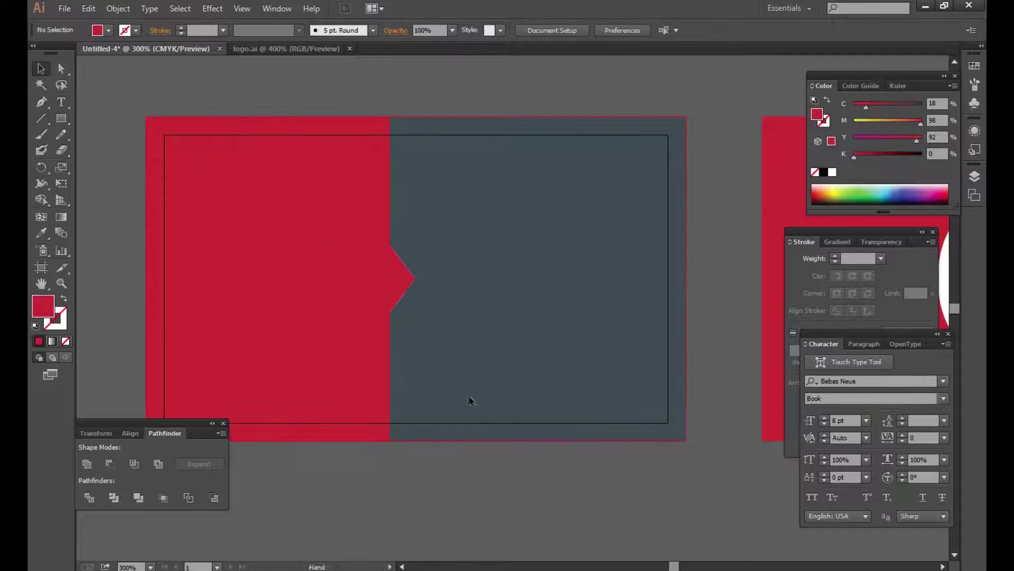
left_click_drag(471, 401, 461, 388)
left_click(356, 252)
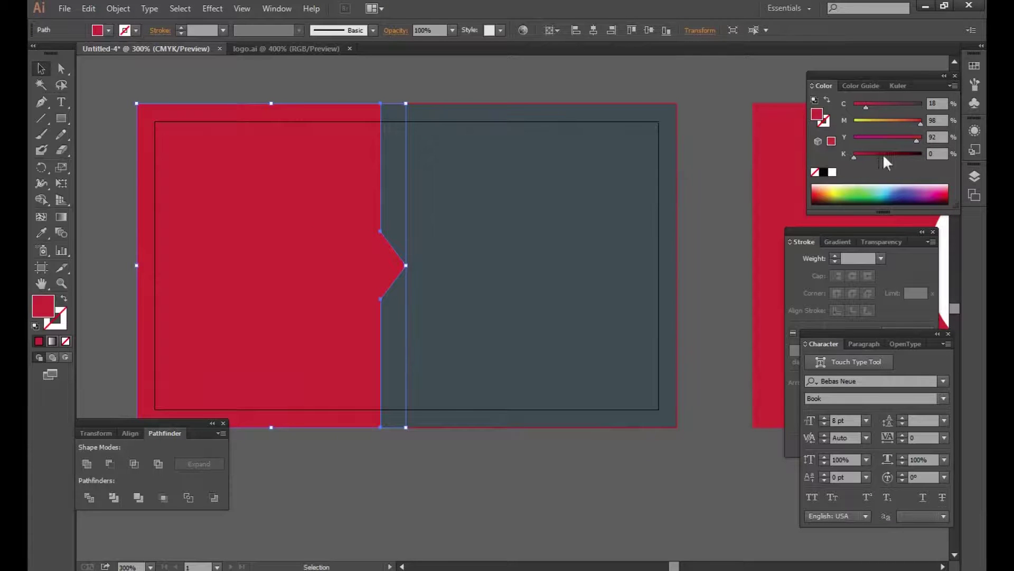
left_click_drag(883, 155, 922, 154)
Set the selected panel to 100% black (K100).
key("ctrl+z")
left_click(89, 8)
key("Escape")
left_click_drag(893, 155, 927, 154)
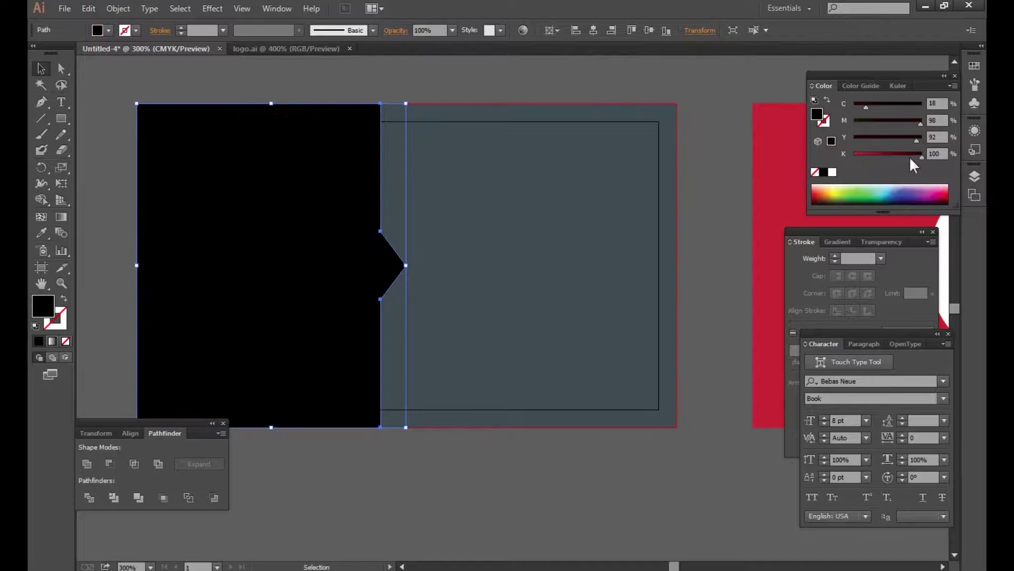
Paste the red copy in front and lock it in place.
left_click(89, 8)
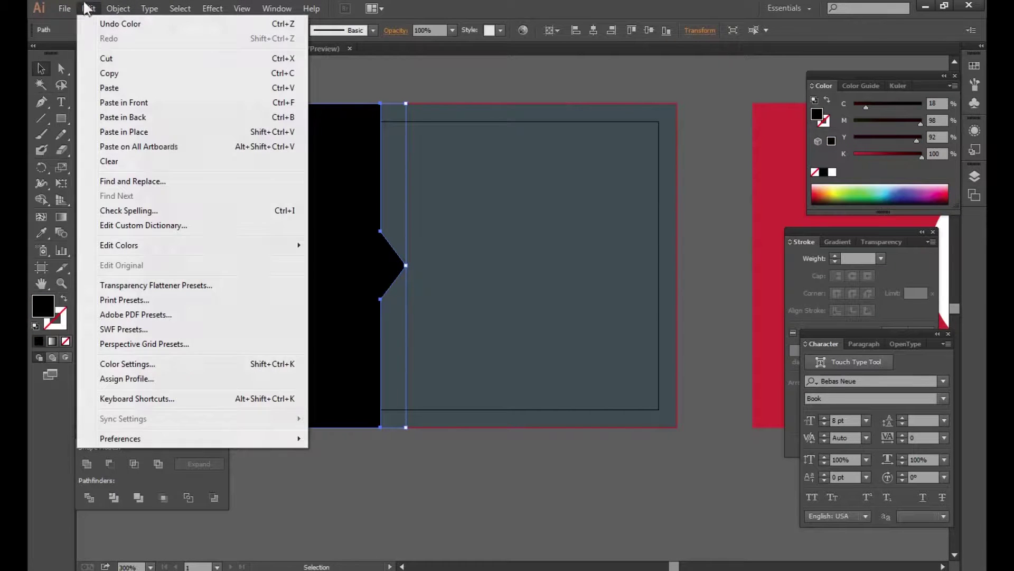
left_click(150, 104)
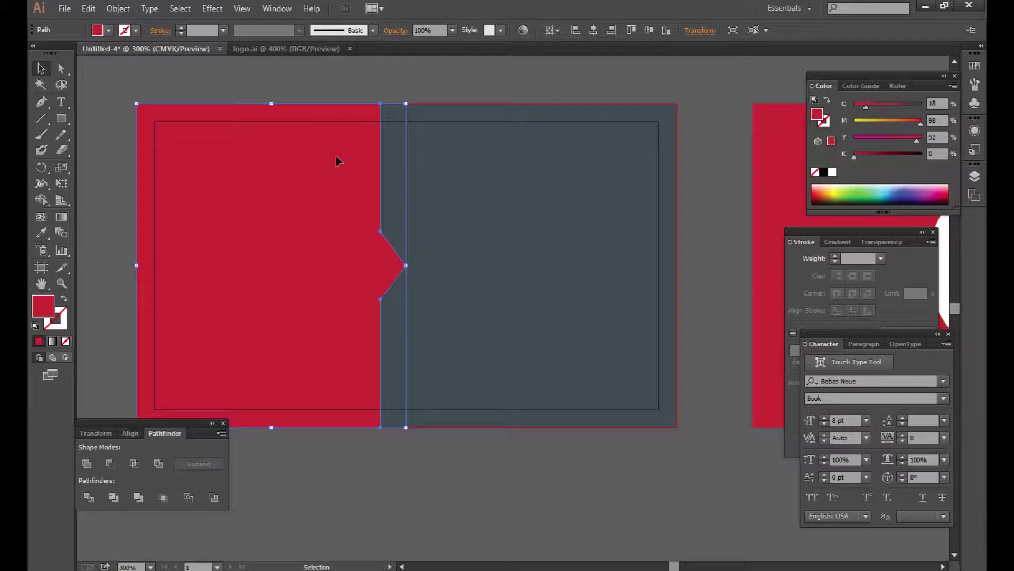
left_click(117, 9)
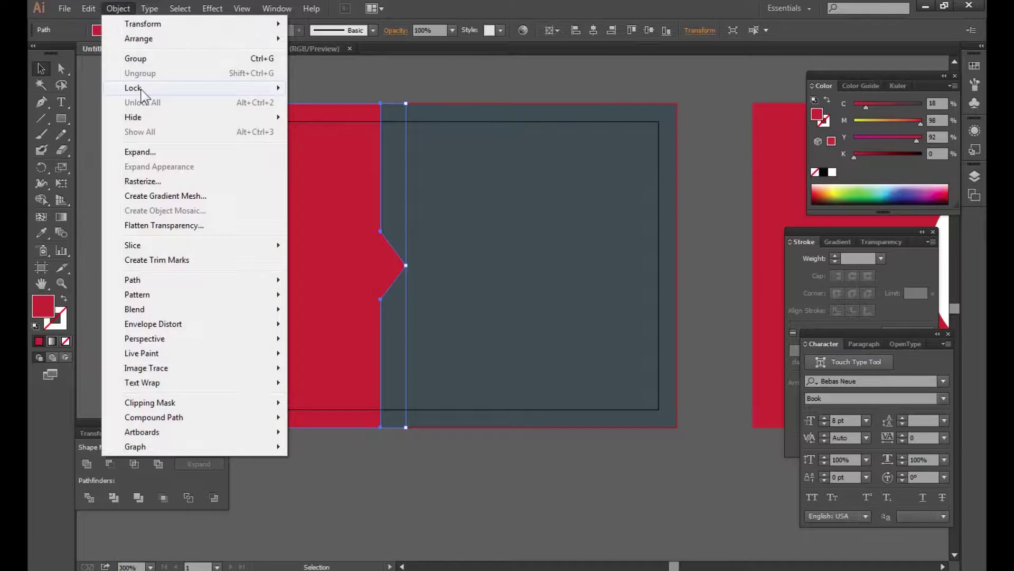
left_click(347, 89)
Nudge the black shape right twice so a thin black edge shows along the notch.
key("Right")
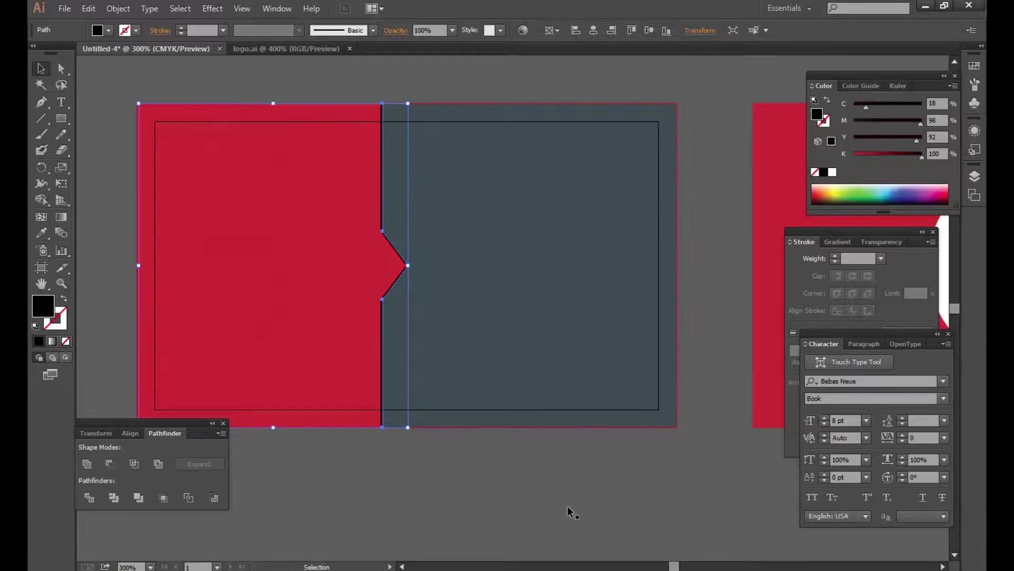
left_click(565, 519)
left_click(319, 292)
key("Right")
left_click(506, 451)
left_click(329, 249)
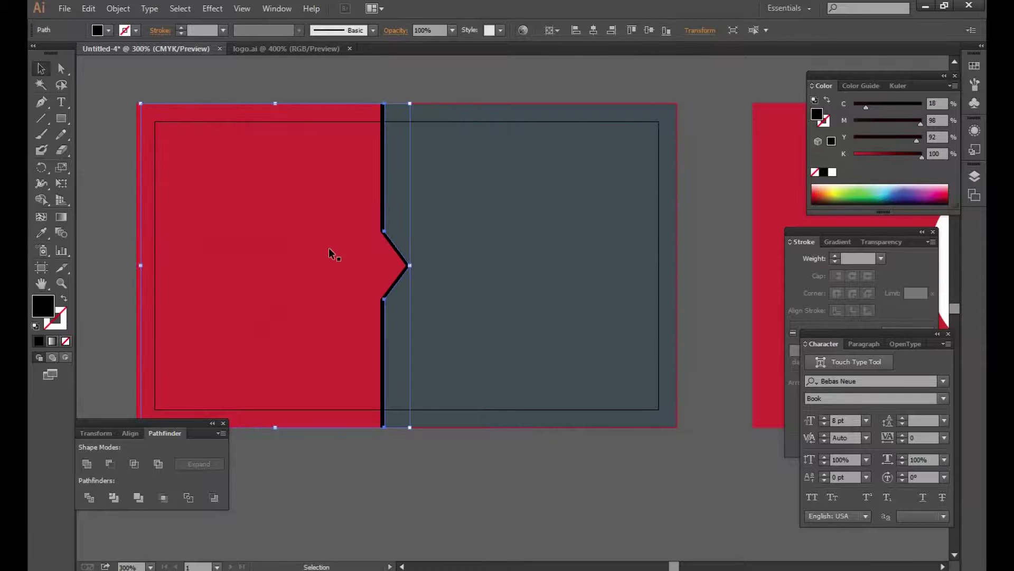
left_click(213, 9)
mouse_move(237, 230)
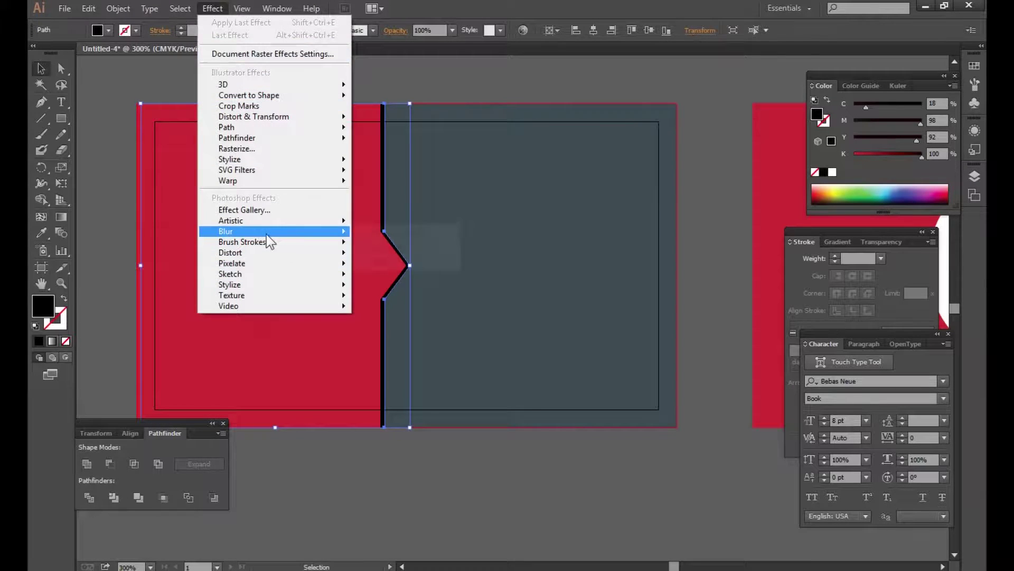
Apply a 3.5 pixel Gaussian Blur to the black edge.
left_click(391, 233)
left_click(528, 298)
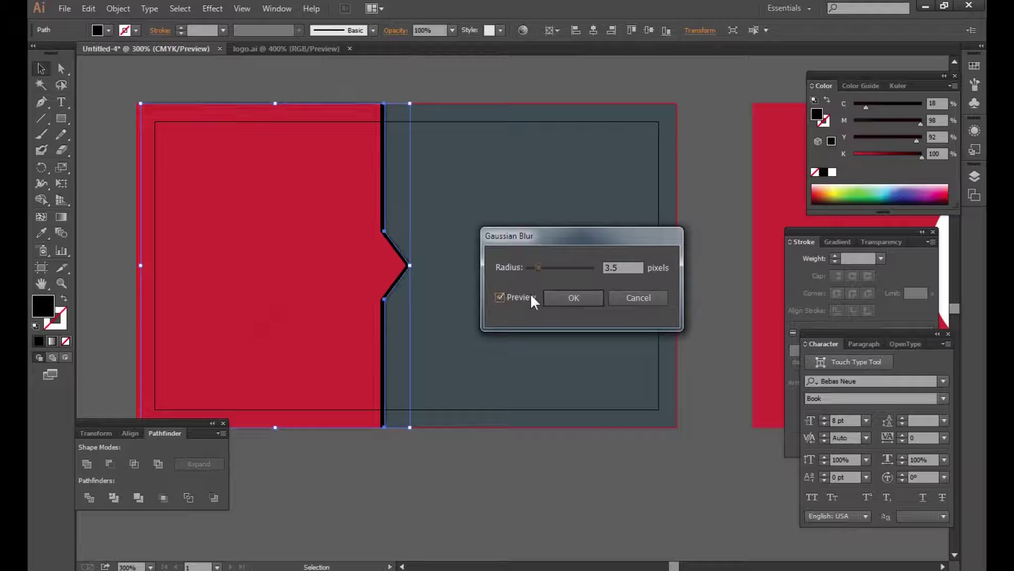
left_click(589, 296)
left_click(453, 86)
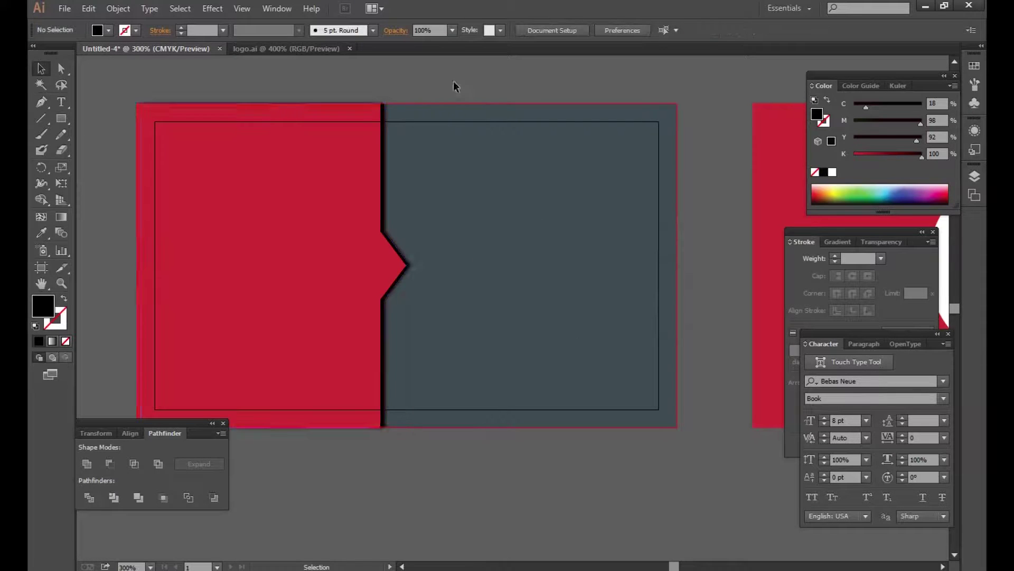
Set the black edge's blend mode to Multiply.
left_click(391, 194)
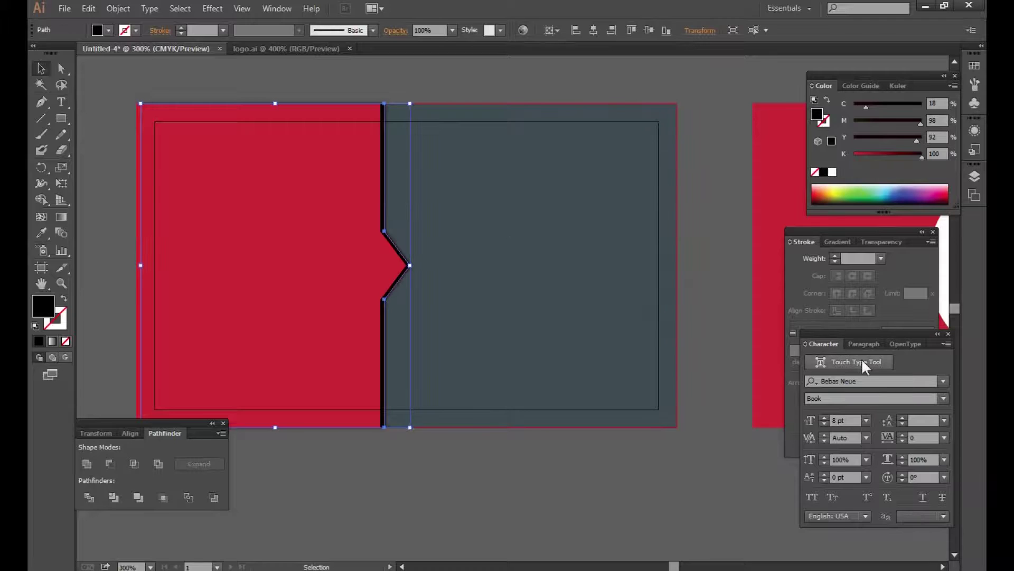
left_click(790, 279)
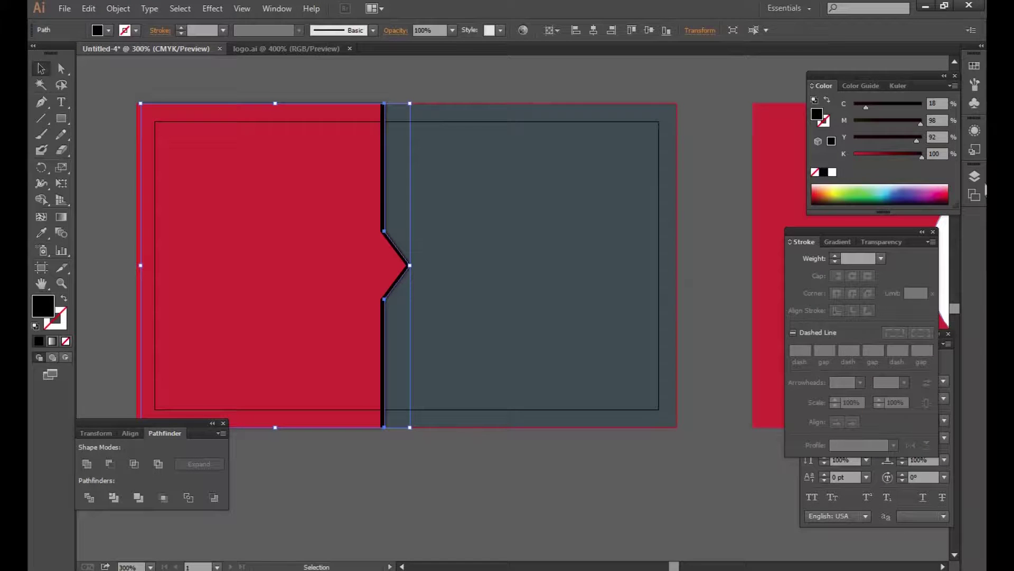
left_click(881, 242)
left_click(827, 258)
left_click(814, 304)
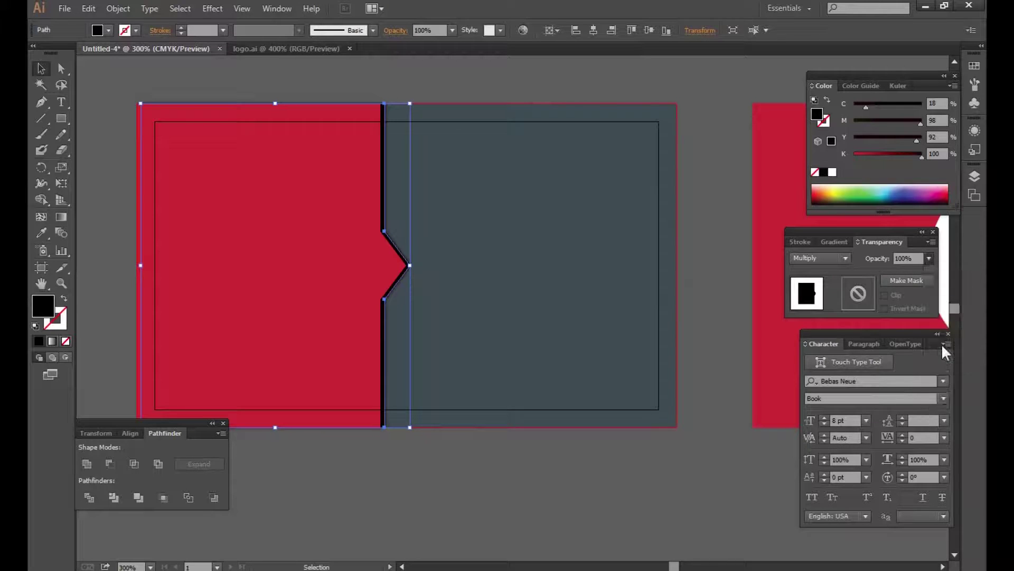
left_click(602, 491)
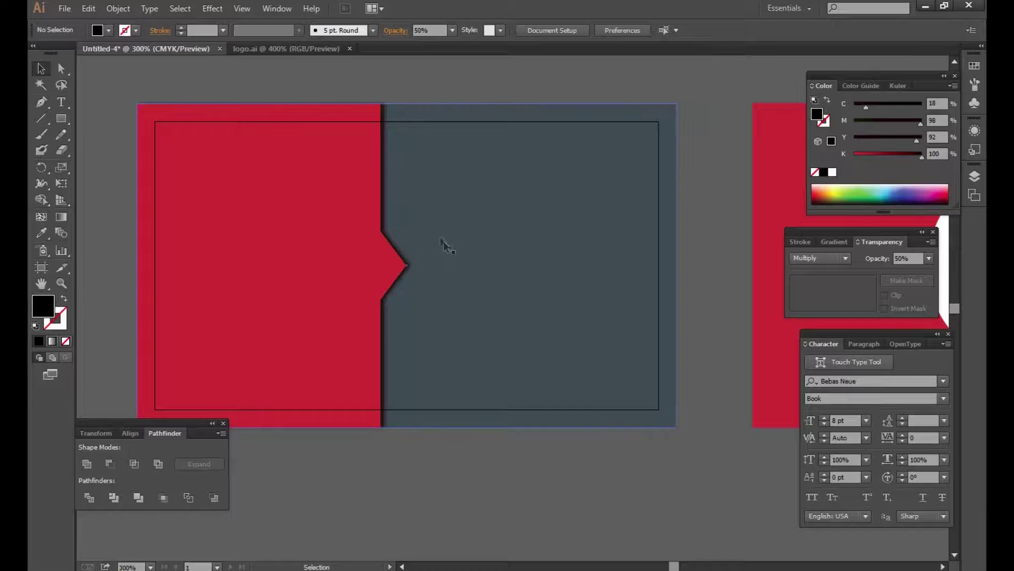
Try 30% opacity on the shadow, then revert it to 50%.
left_click(386, 193)
left_click(930, 258)
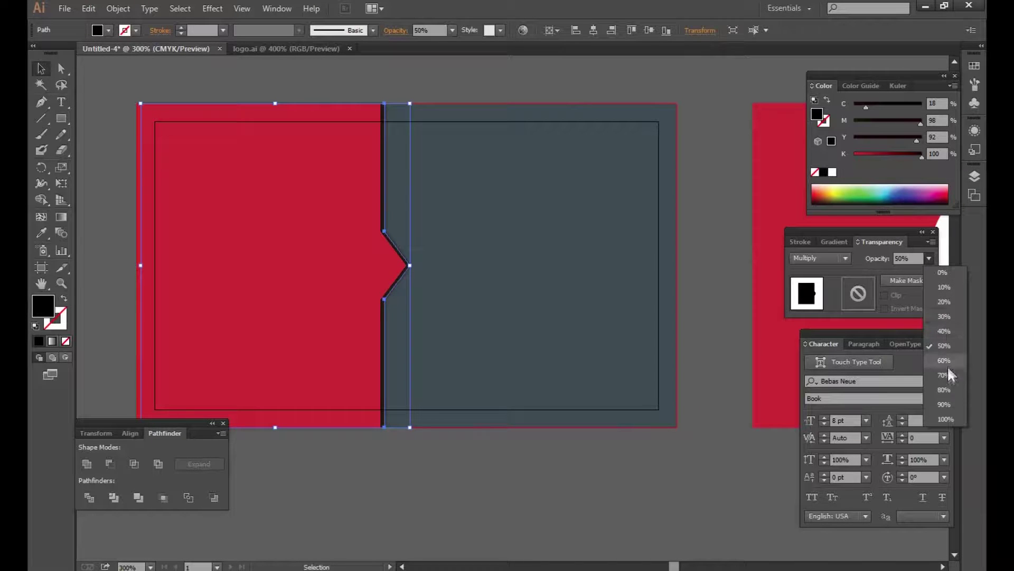
left_click(947, 316)
left_click(632, 477)
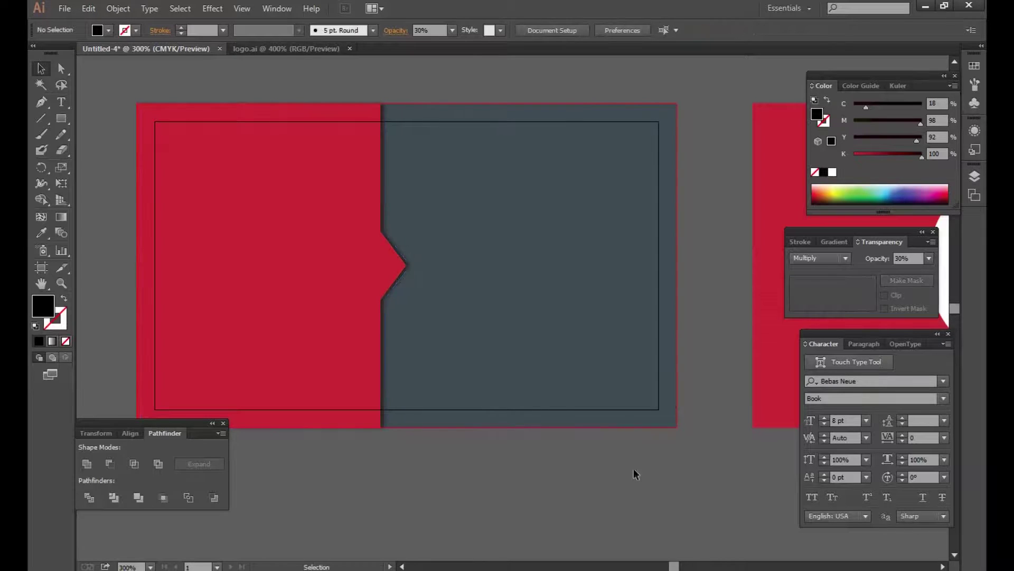
key("ctrl+minus")
key("ctrl+z")
Deselect and zoom and pan out to show both card sides.
key("ctrl+shift+a")
key("ctrl+plus")
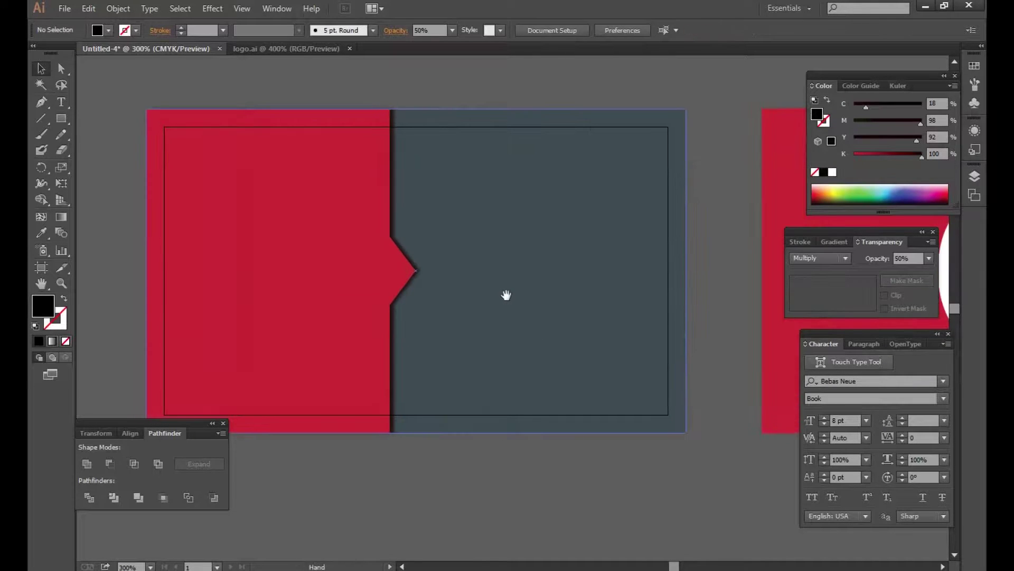
mouse_move(496, 295)
left_mouse_down()
mouse_move(370, 308)
mouse_move(524, 310)
left_mouse_up()
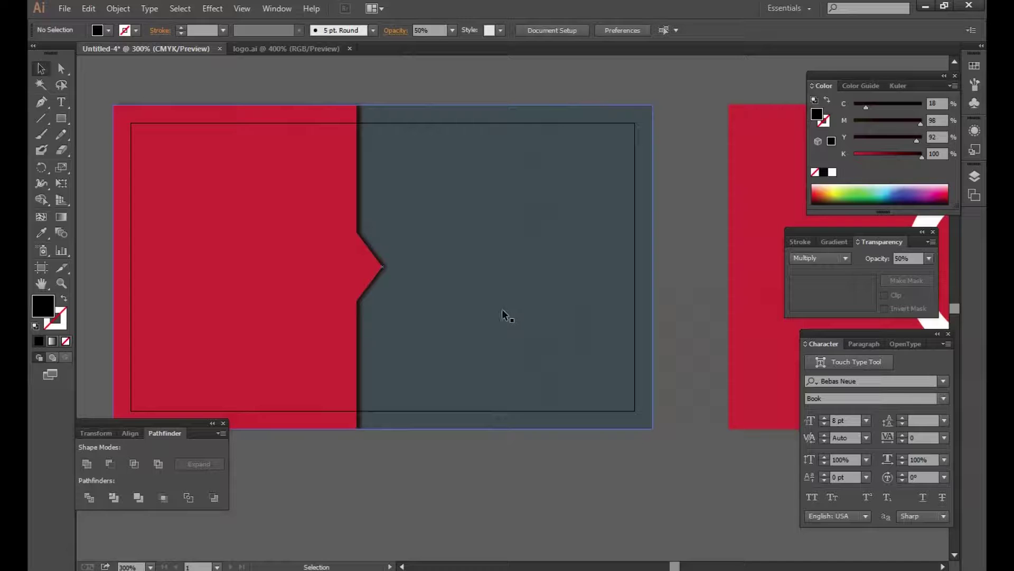
scroll(566, 312, "right", 3)
key("ctrl+minus")
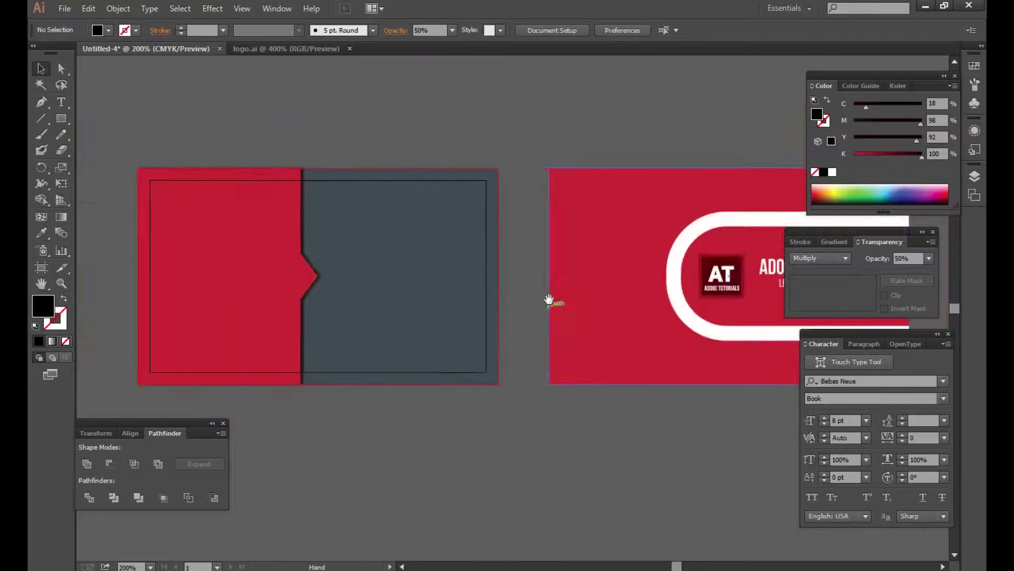
Copy the AT logo group onto the back card and scale it down for the gray half.
scroll(587, 280, "right", 3)
scroll(627, 255, "right", 3)
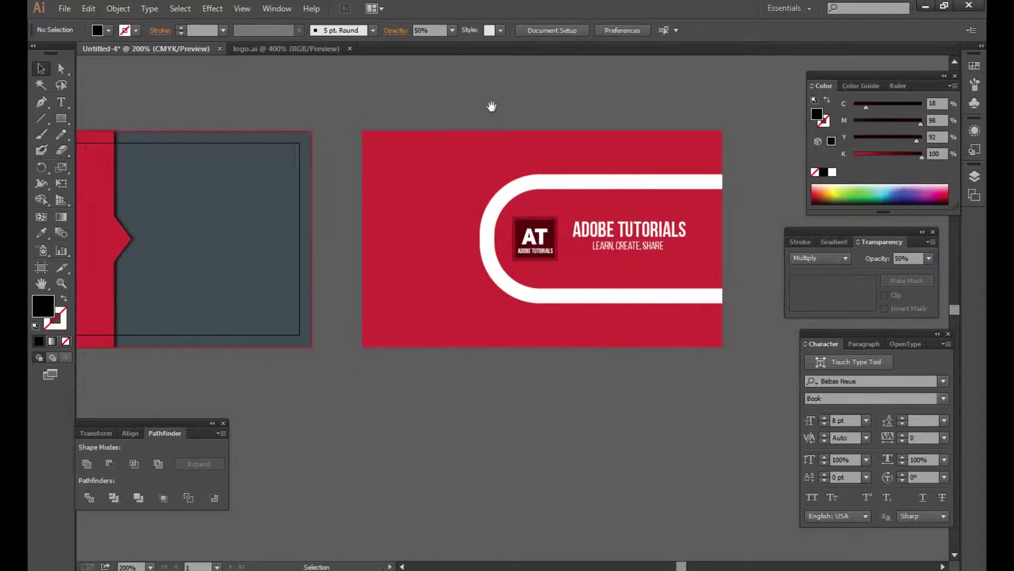
left_click_drag(612, 226, 662, 258)
scroll(565, 203, "left", 3)
left_click(602, 237)
left_click_drag(602, 237, 302, 237)
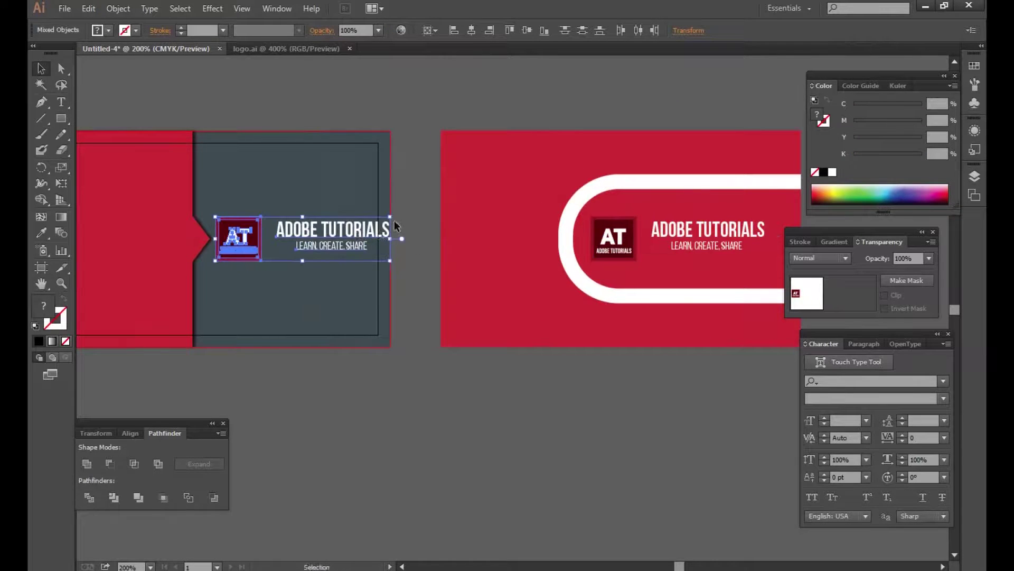
left_click_drag(395, 217, 381, 217)
Zoom in and nudge the logo copy left into position.
key("ctrl+equal")
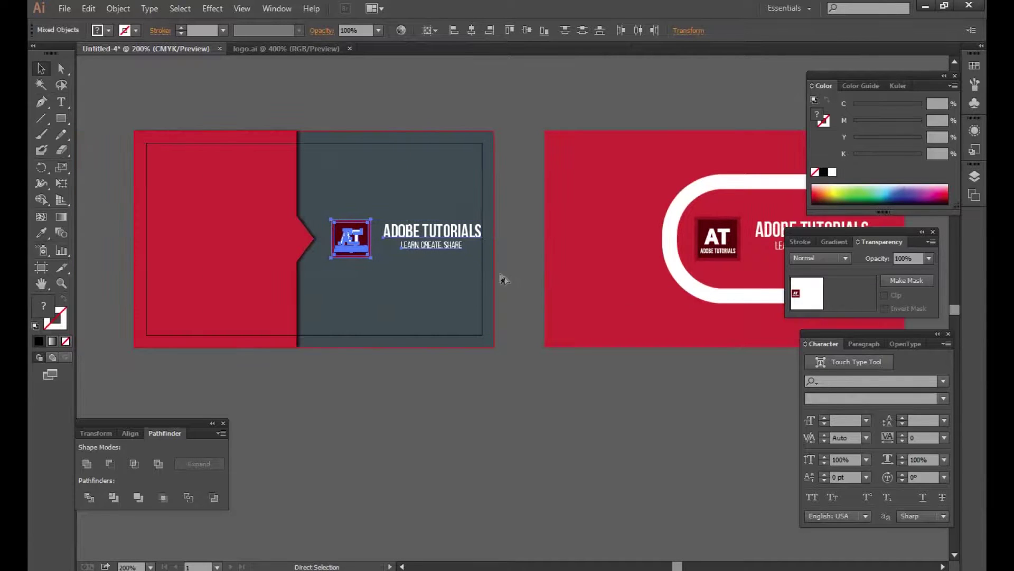
key("ctrl+equal")
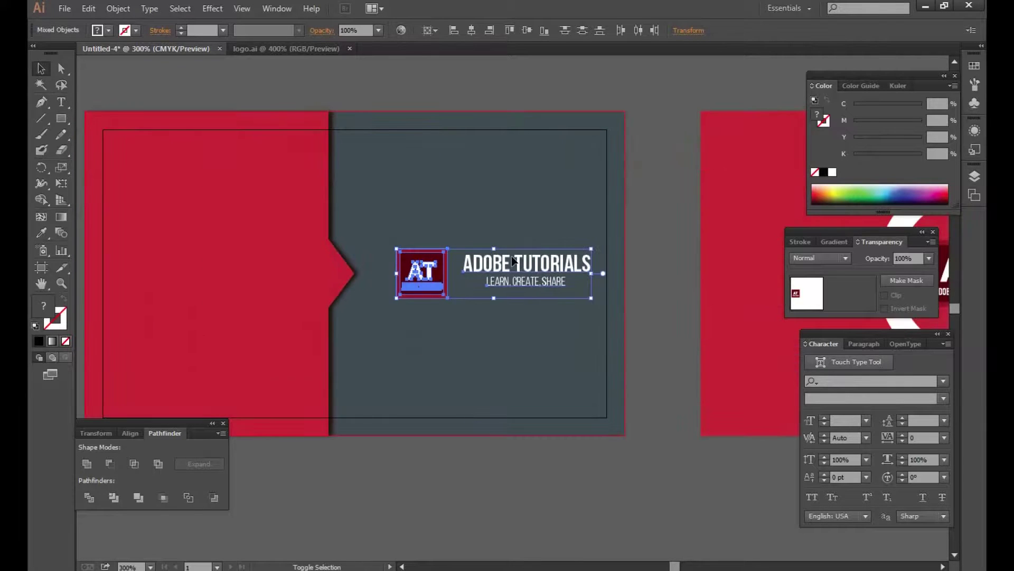
key("shift+Left")
key("Left")
key("Left")
key("Left")
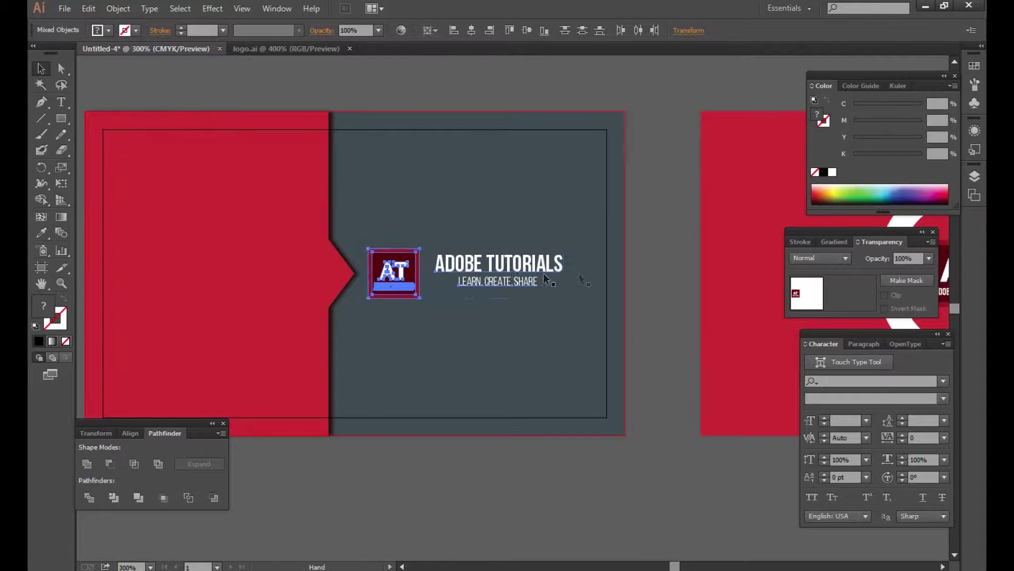
left_click_drag(508, 257, 587, 255)
left_click(584, 459)
left_click_drag(581, 450, 584, 434)
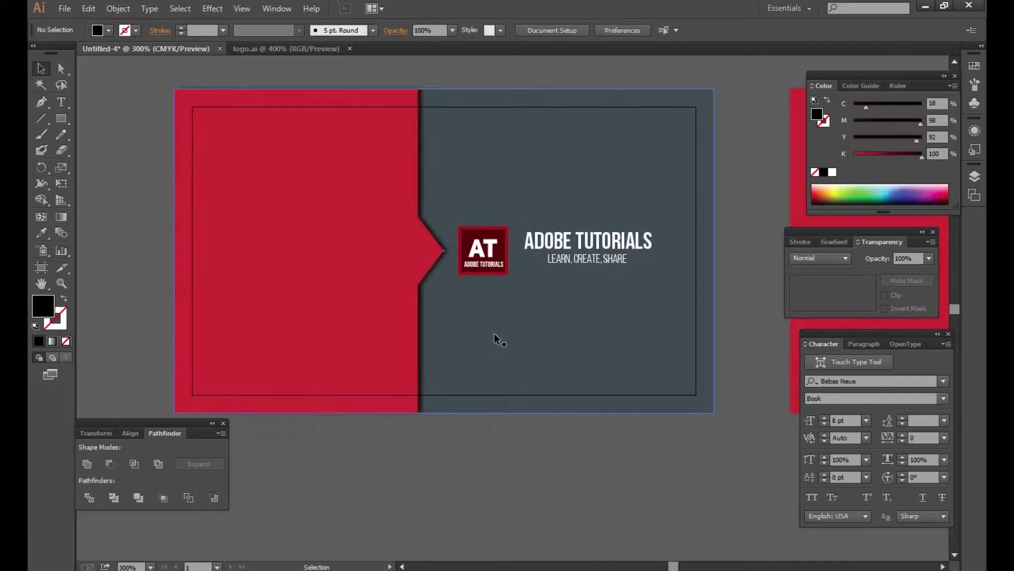
Make the name heading Bold and enlarge it to about 11.5 pt.
left_click(62, 102)
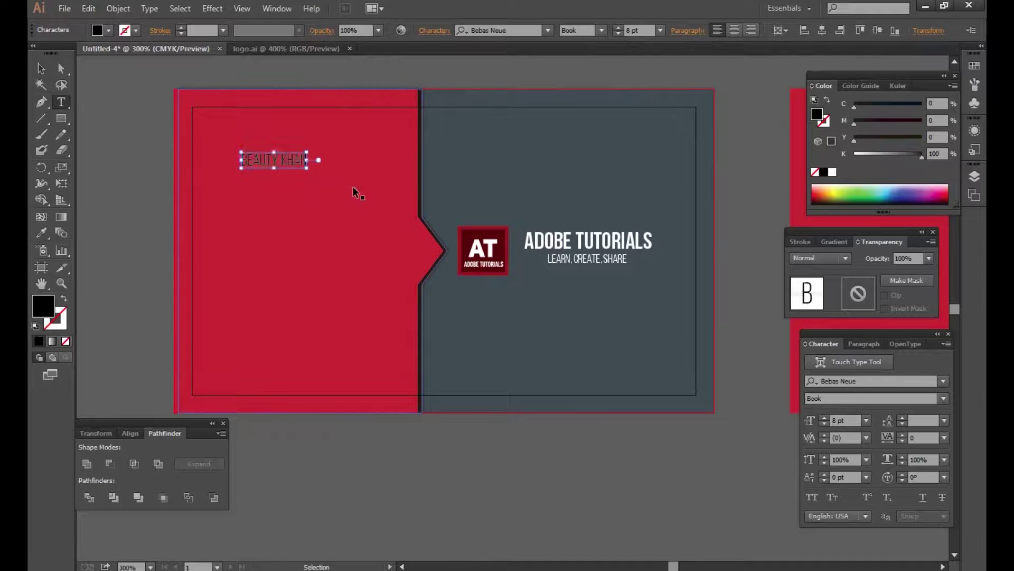
key("ctrl+a")
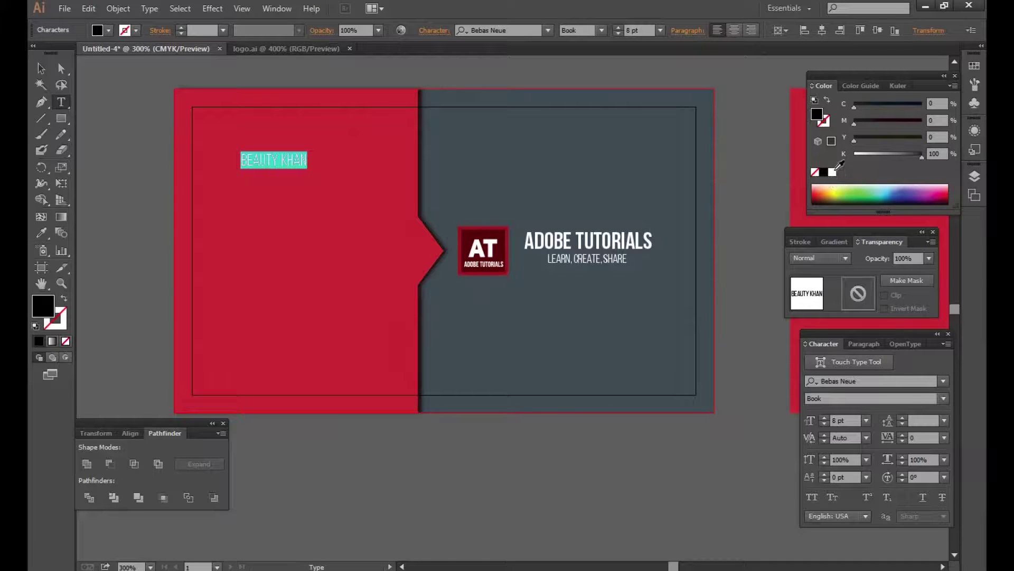
left_click(42, 67)
left_click(179, 105)
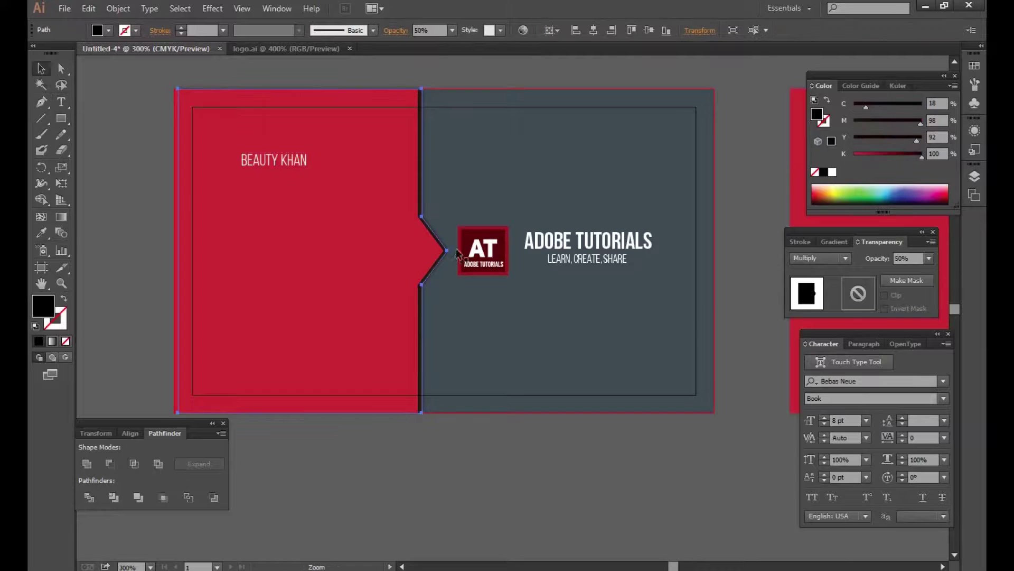
key("ctrl+=")
left_click(308, 162)
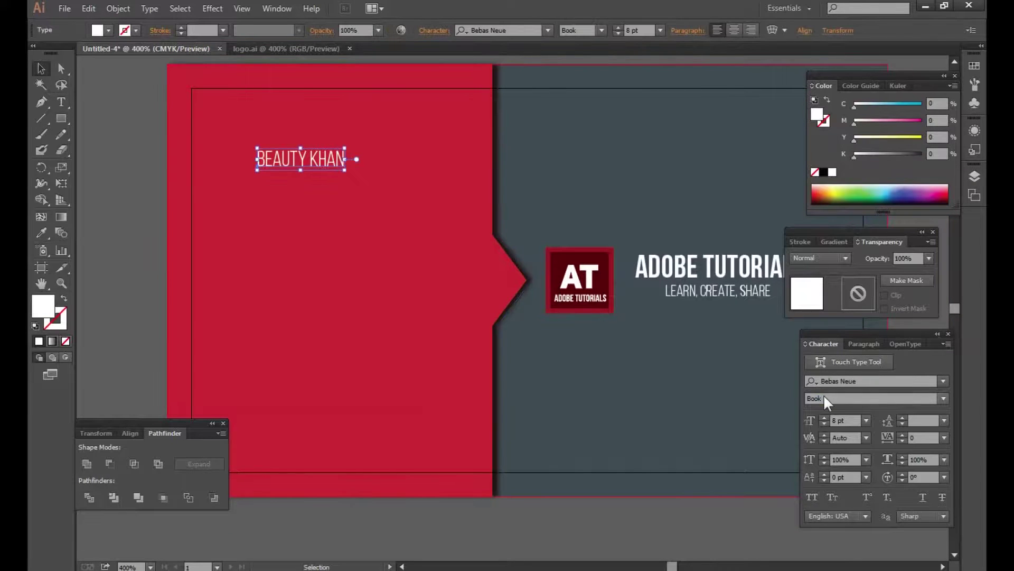
left_click(858, 398)
left_click(944, 399)
left_click(832, 459)
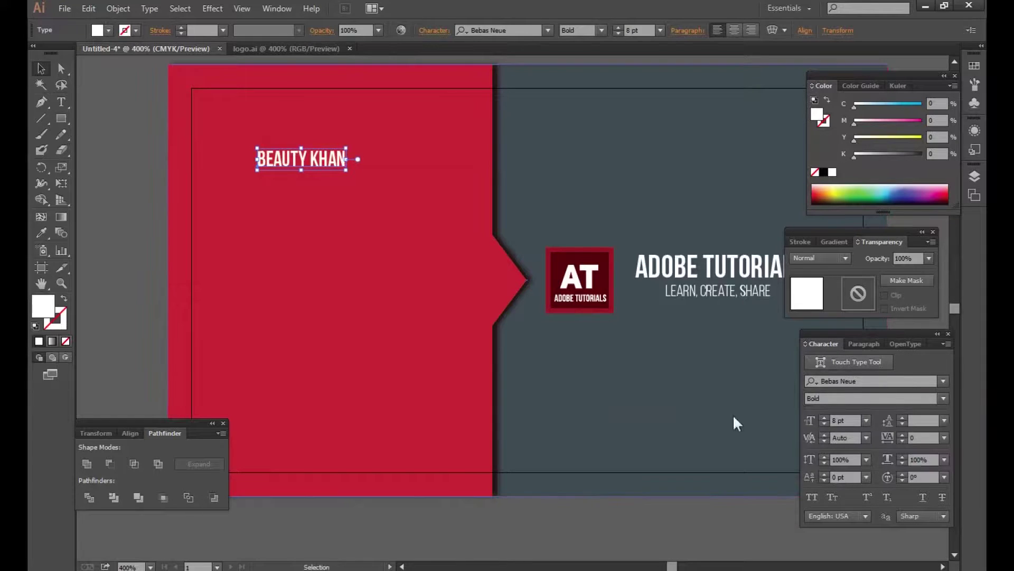
left_click_drag(343, 169, 384, 180)
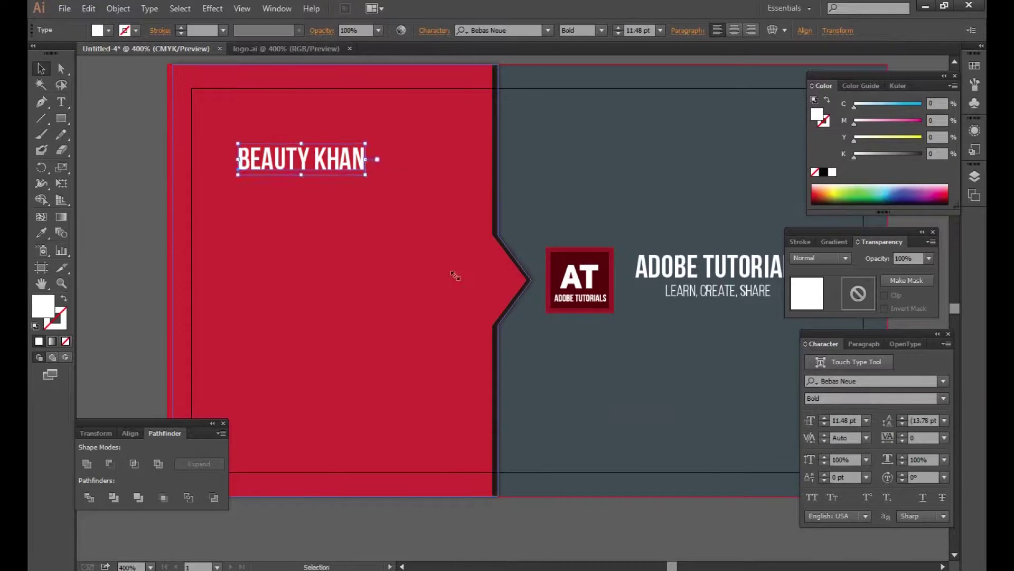
Move the name heading further right on the red panel.
left_click_drag(608, 325, 562, 311)
key("ctrl+minus")
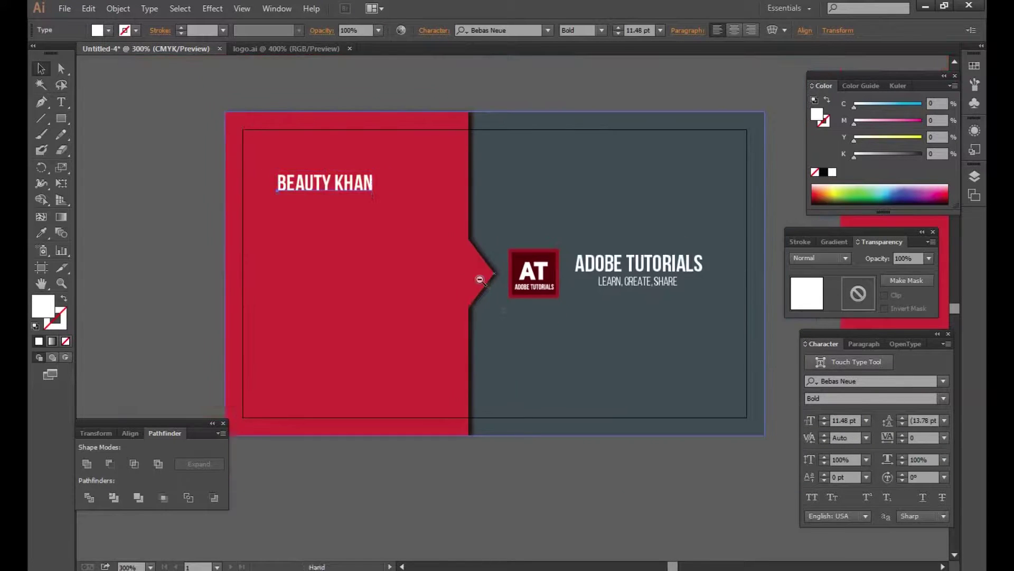
left_click(461, 453)
left_click_drag(328, 157, 359, 157)
Duplicate the name below as 'GRAPHIC DESIGNER' in Book weight at 7.48 pt.
key("ctrl+plus")
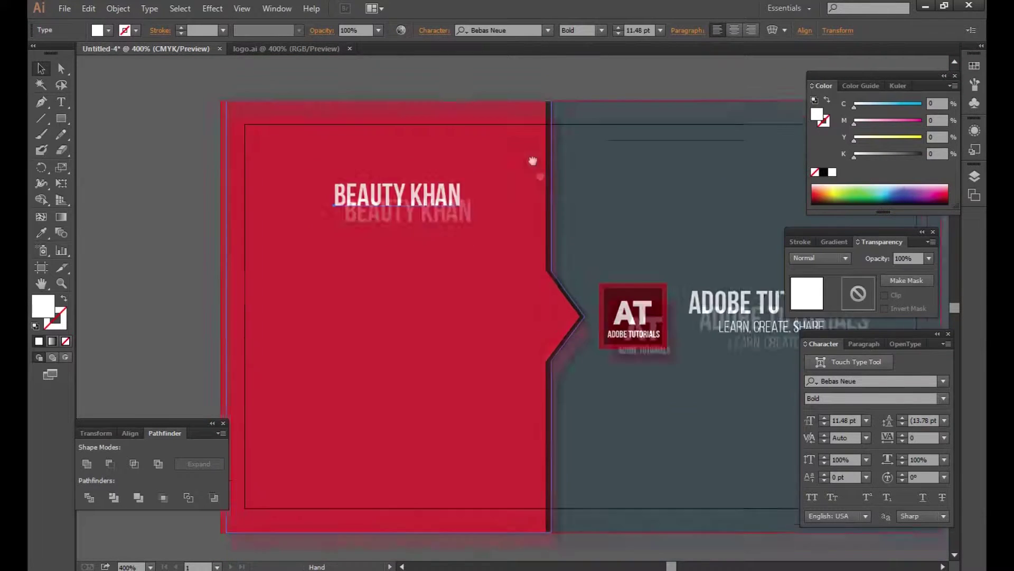
left_click_drag(429, 193, 429, 207)
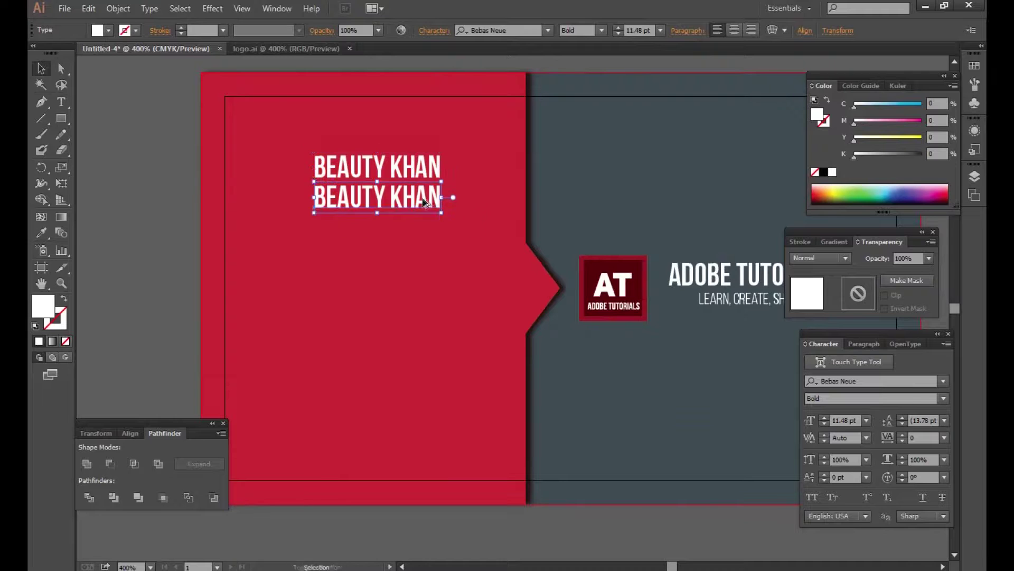
double_click(421, 195)
triple_click(422, 196)
type("GRA")
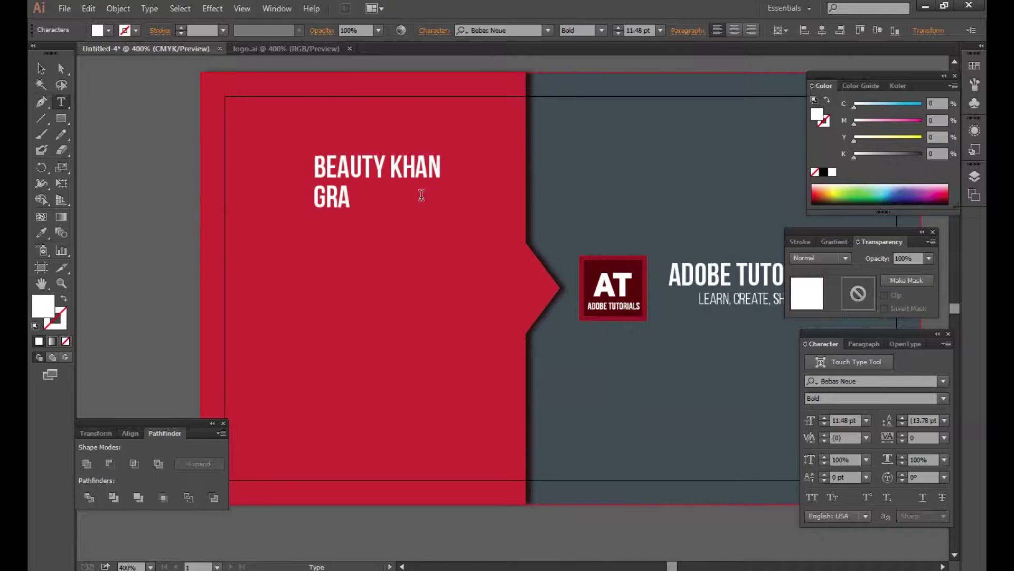
type("PHIC DESIGNER")
key("ctrl+a")
key("ctrl+shift+comma")
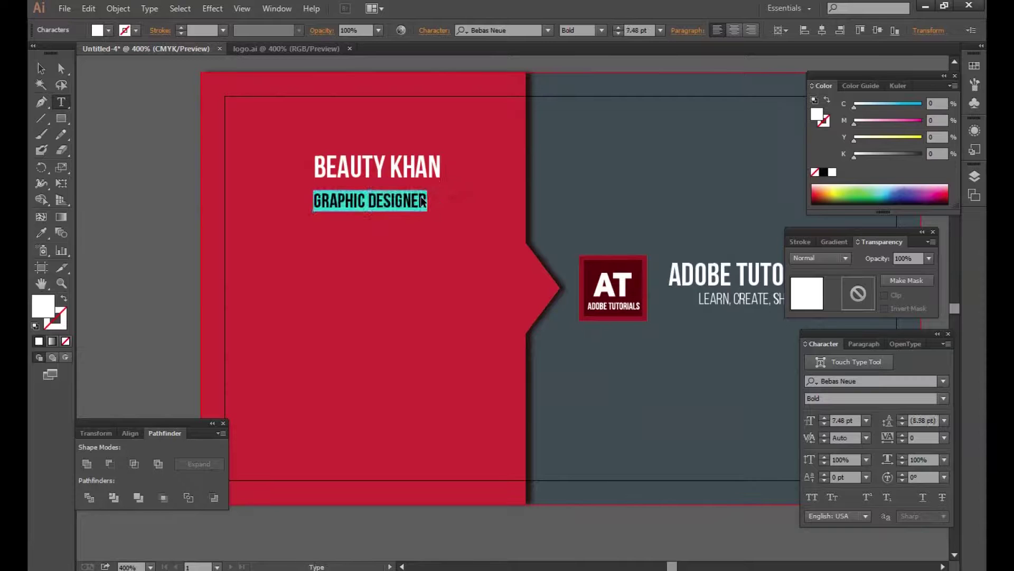
left_click(943, 398)
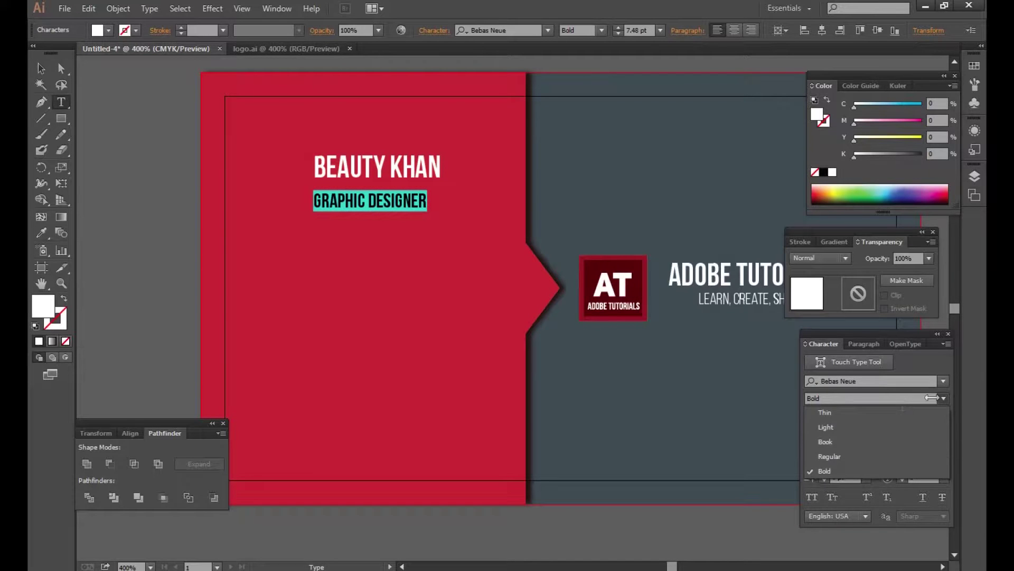
left_click(840, 448)
left_click(42, 69)
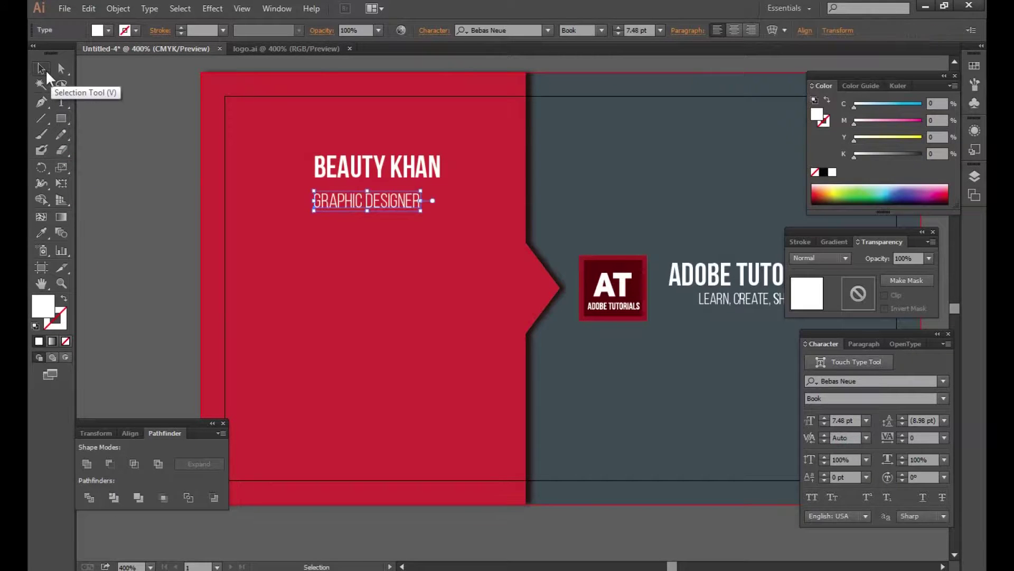
Right-align the job title under the name, aligning to the selection rather than the artboard.
left_click(370, 177, "shift")
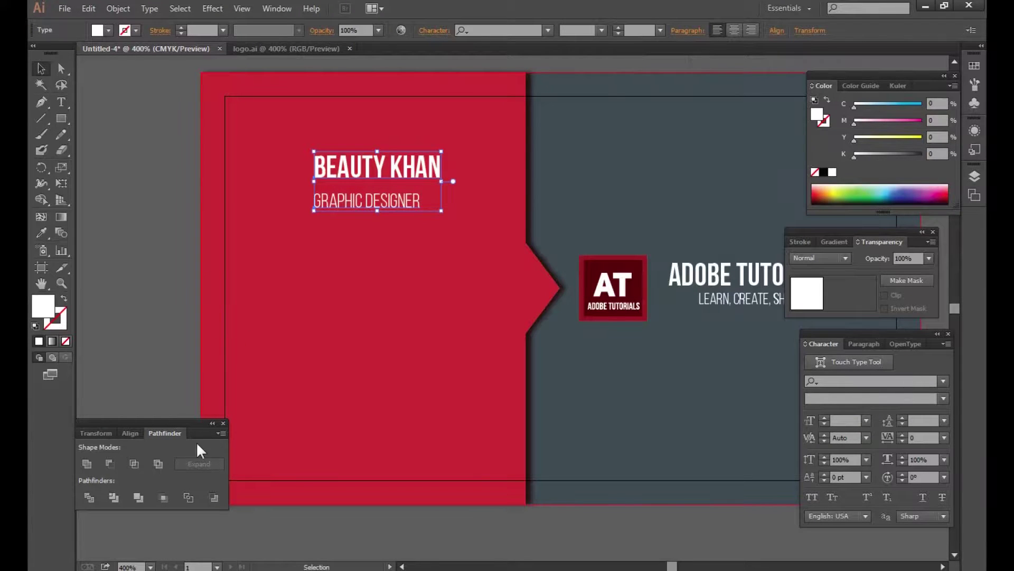
left_click(130, 433)
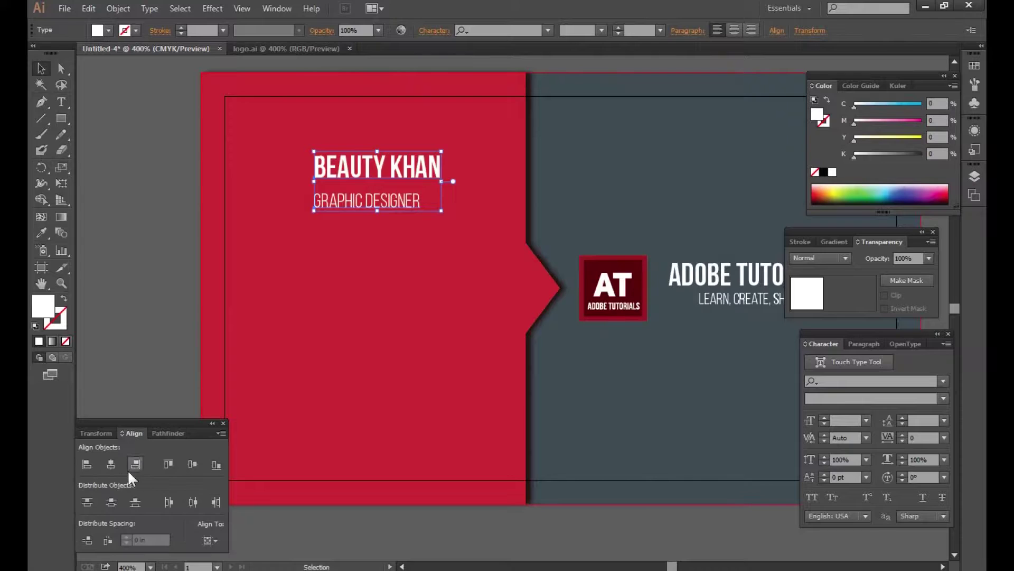
left_click(130, 467)
key("ctrl+z")
left_click(221, 542)
left_click(233, 494)
left_click(131, 464)
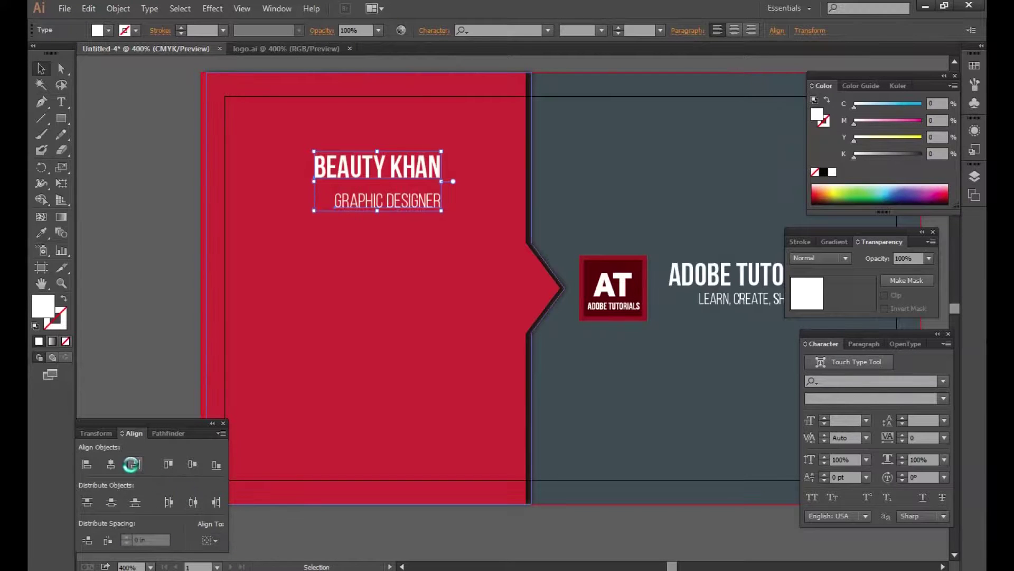
left_click(252, 313)
Nudge the title up toward the name and move the pair up and right.
left_click(400, 201)
key("Up")
key("Up")
key("Up")
key("Up")
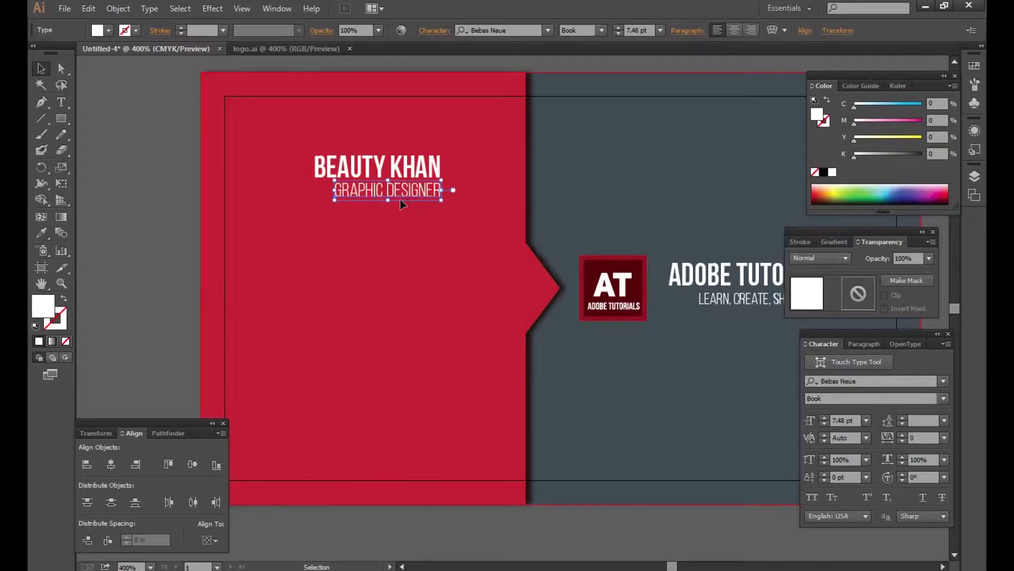
left_click(411, 176, "shift")
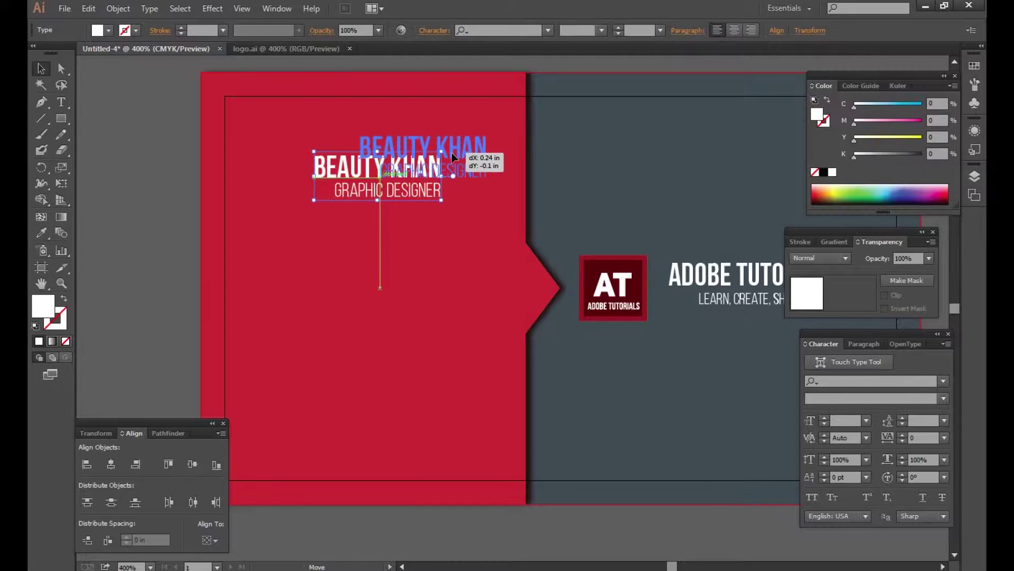
left_click_drag(407, 176, 453, 155)
left_click(174, 247)
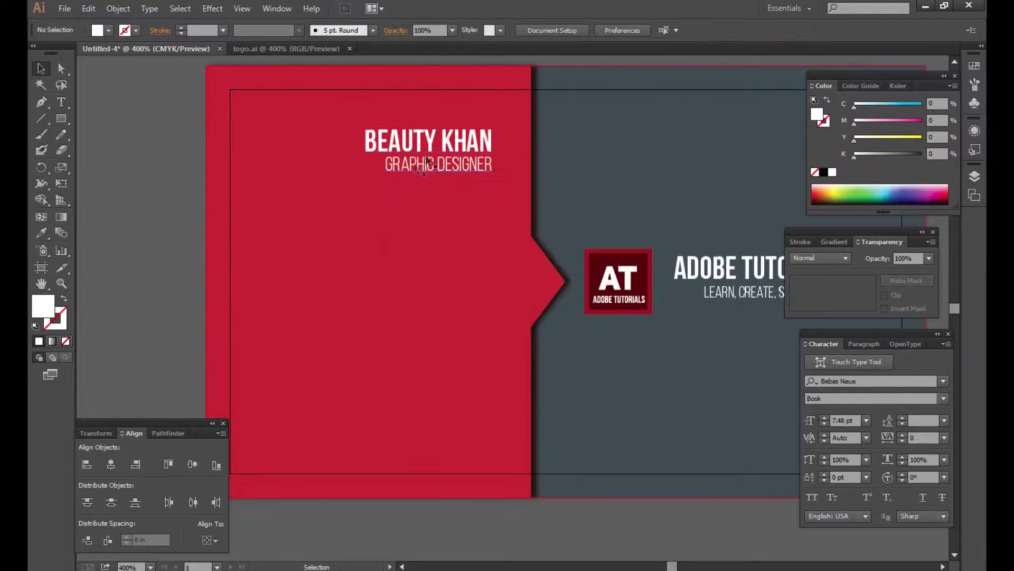
Drag the name's left handle outward to stretch the heading wider.
left_click(428, 140)
left_click_drag(365, 139, 344, 144)
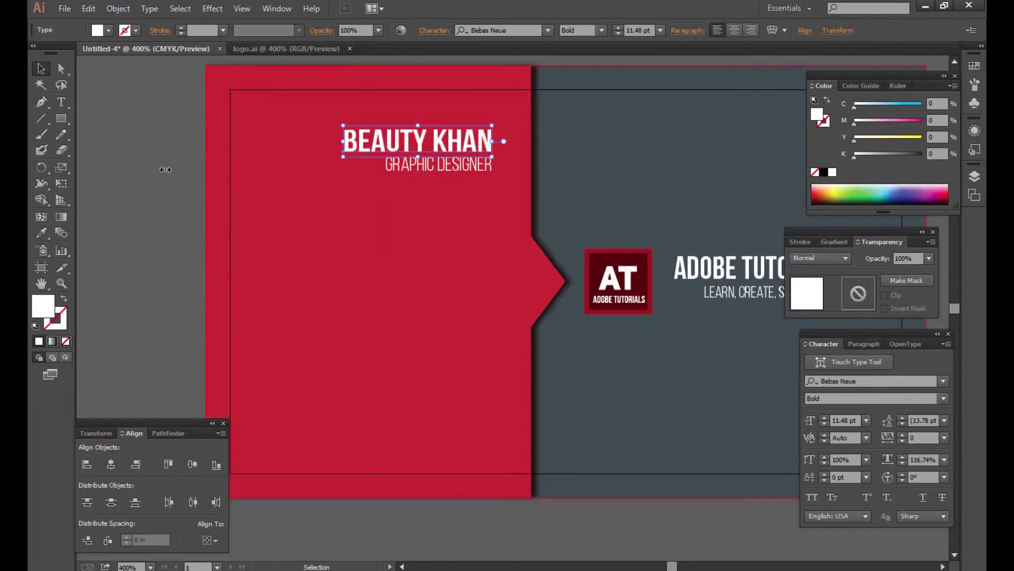
left_click(345, 262)
left_click_drag(390, 275, 405, 264)
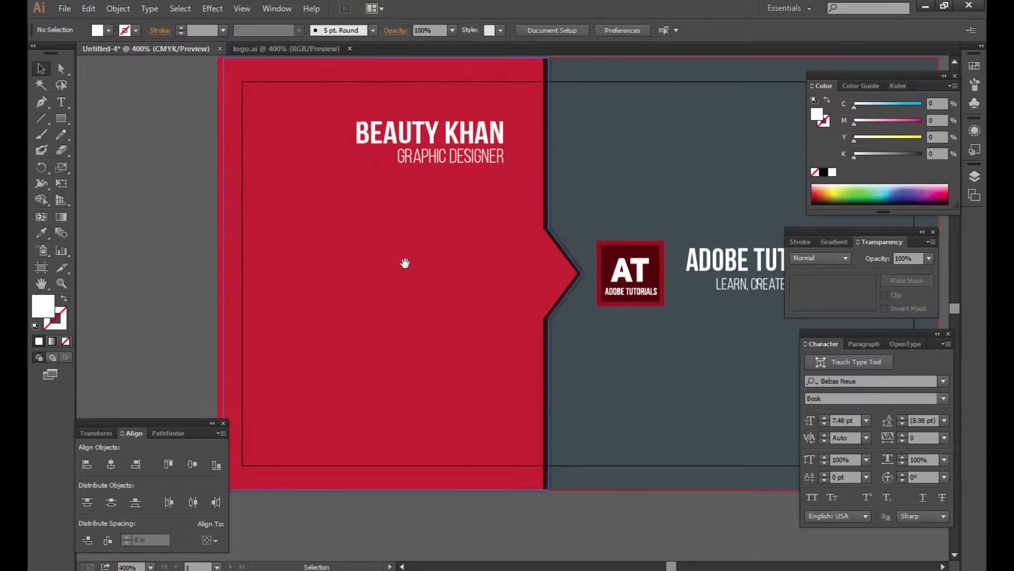
Duplicate the GRAPHIC DESIGNER title below itself and set the copy to Nexa Light.
left_click(432, 159)
left_click_drag(432, 161, 432, 209)
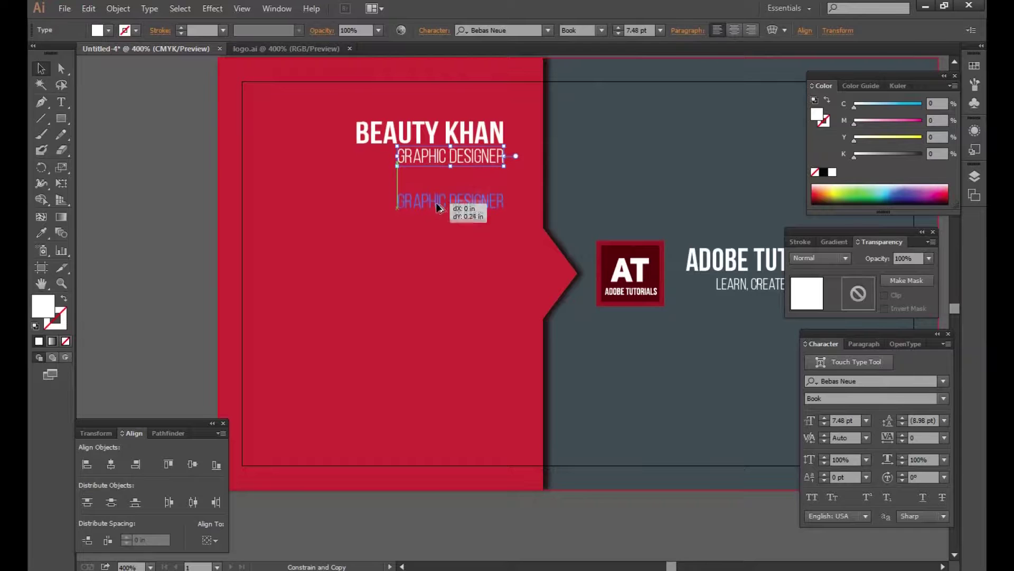
left_click(856, 381)
type("nexa")
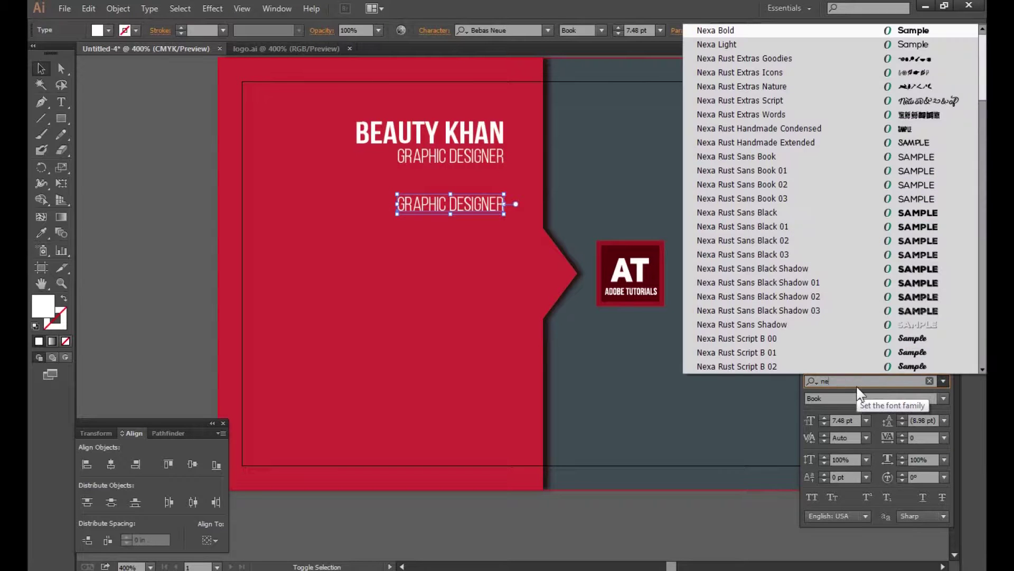
key("Down")
key("Return")
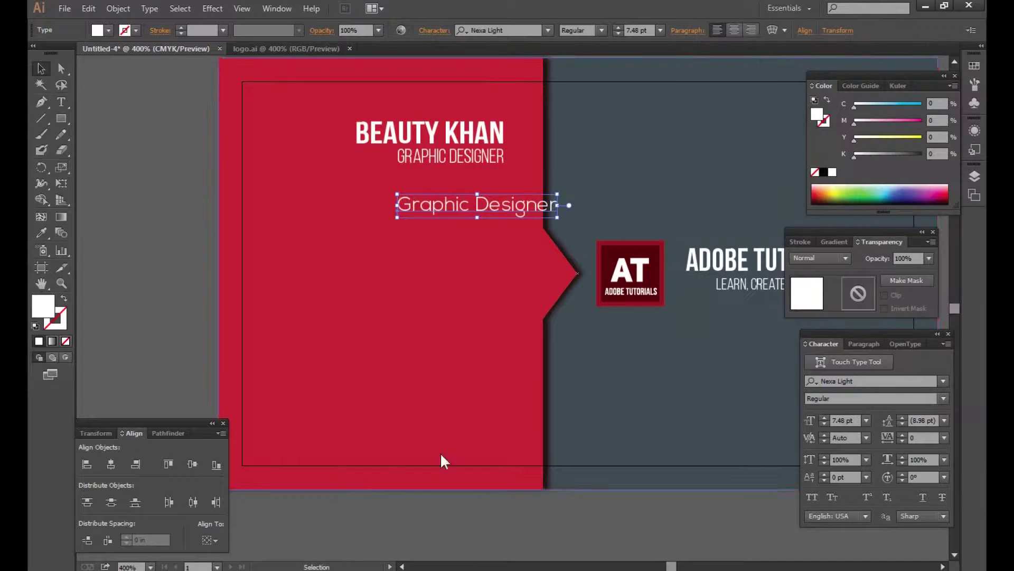
Replace the copy's text with the phone number and condense it horizontally to about 84%.
left_click_drag(511, 209, 436, 208)
double_click(436, 210)
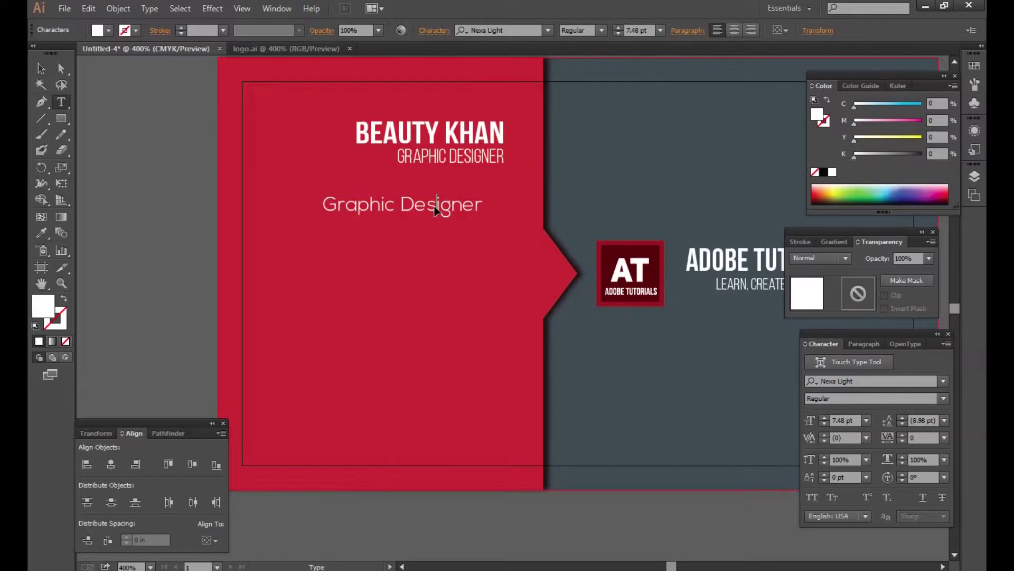
key("ctrl+a")
key("BackSpace")
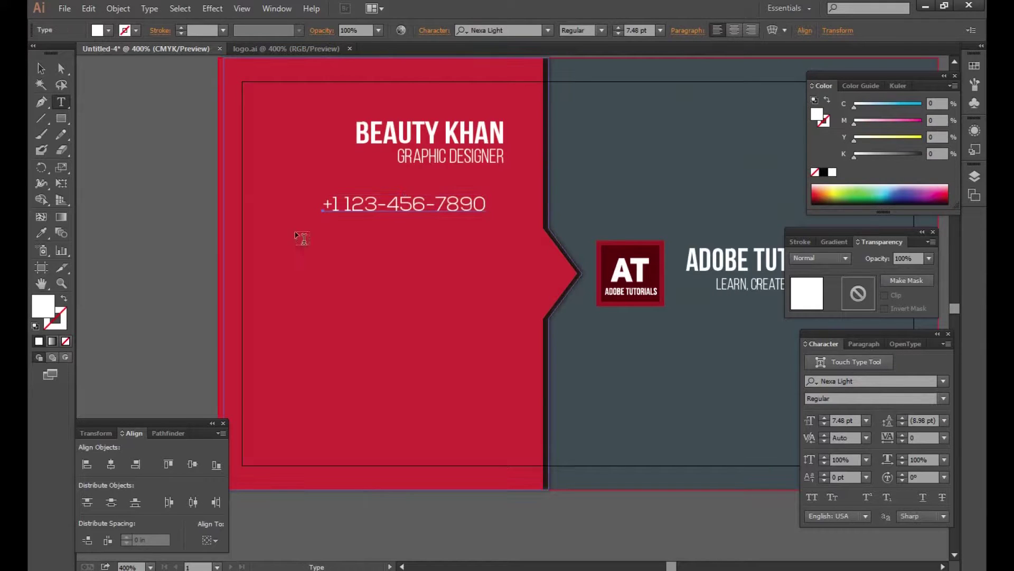
left_click(41, 70)
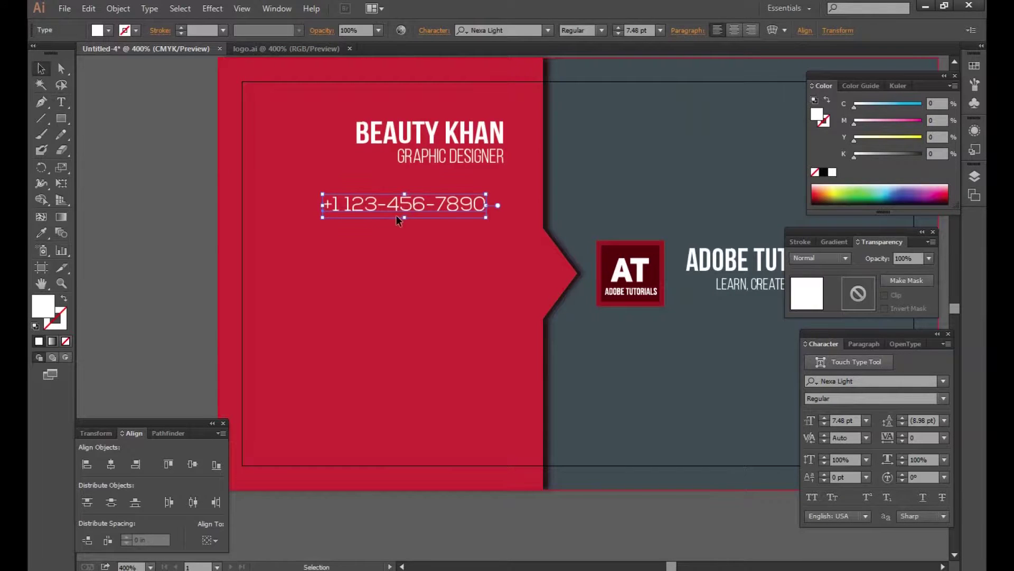
left_click_drag(326, 205, 348, 205)
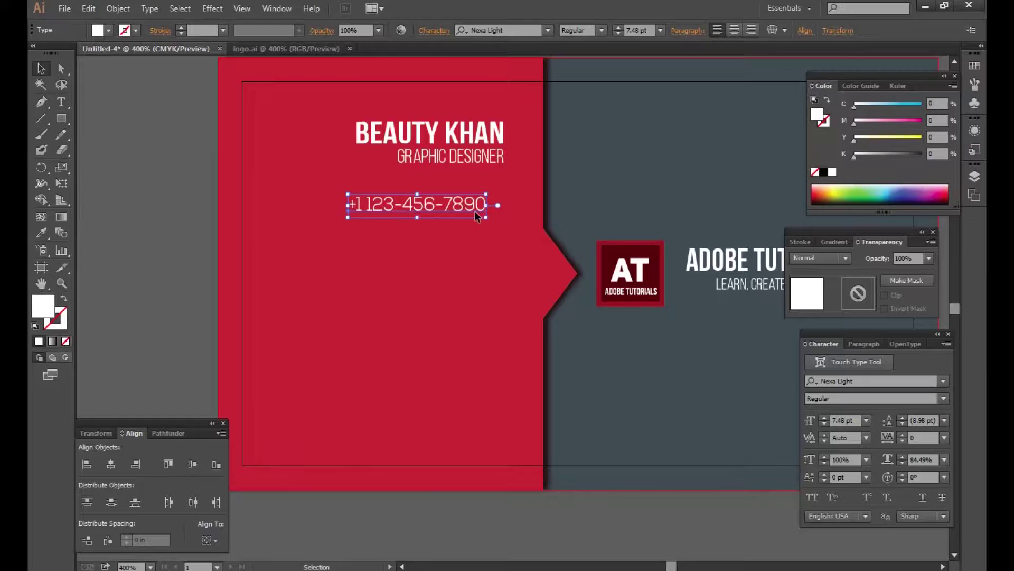
mouse_move(475, 212)
left_mouse_down()
mouse_move(455, 210)
mouse_move(442, 249)
left_mouse_up()
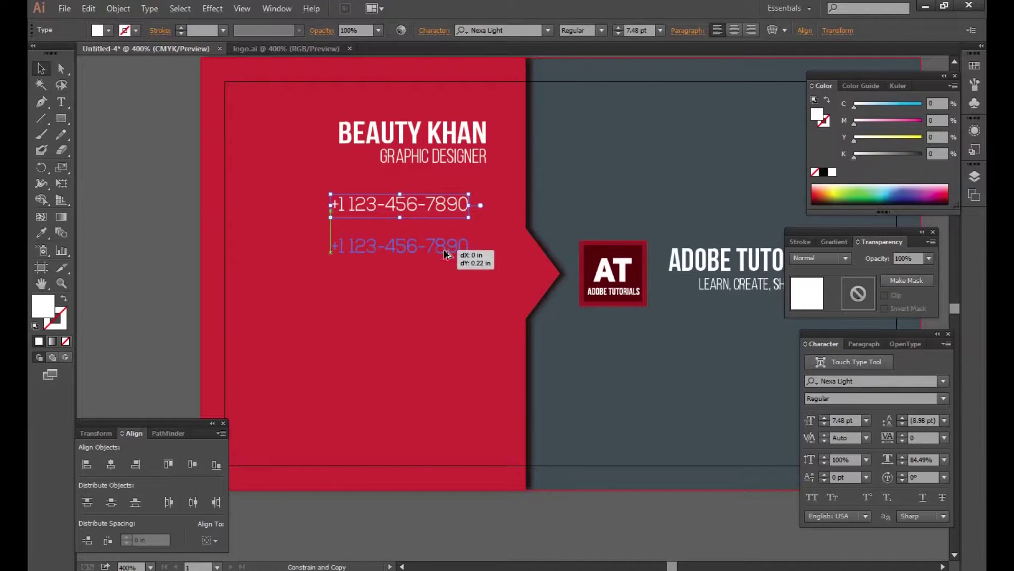
Retype the phone-line copy as the email and website lines.
triple_click(436, 248)
type("your")
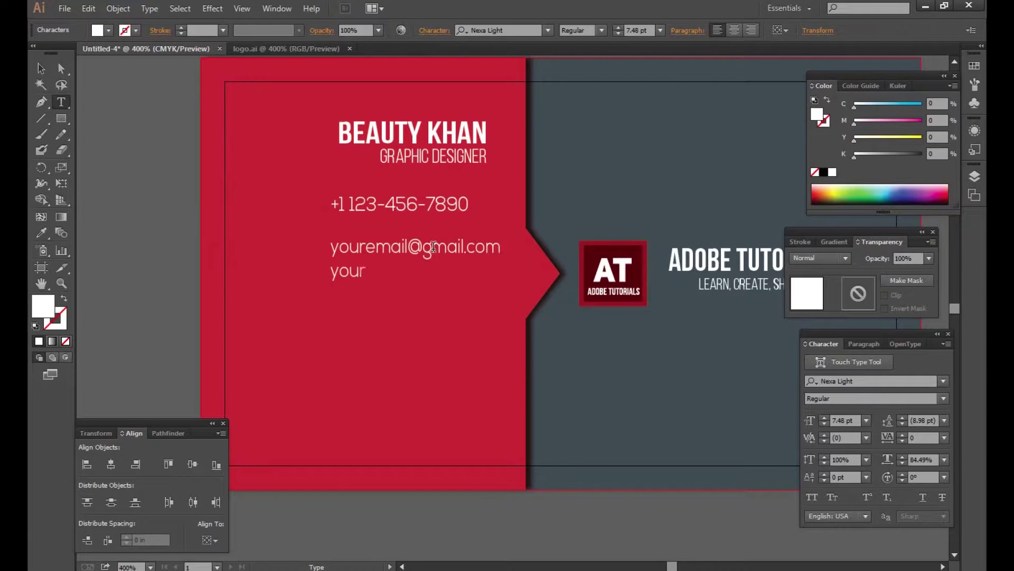
type("domain.")
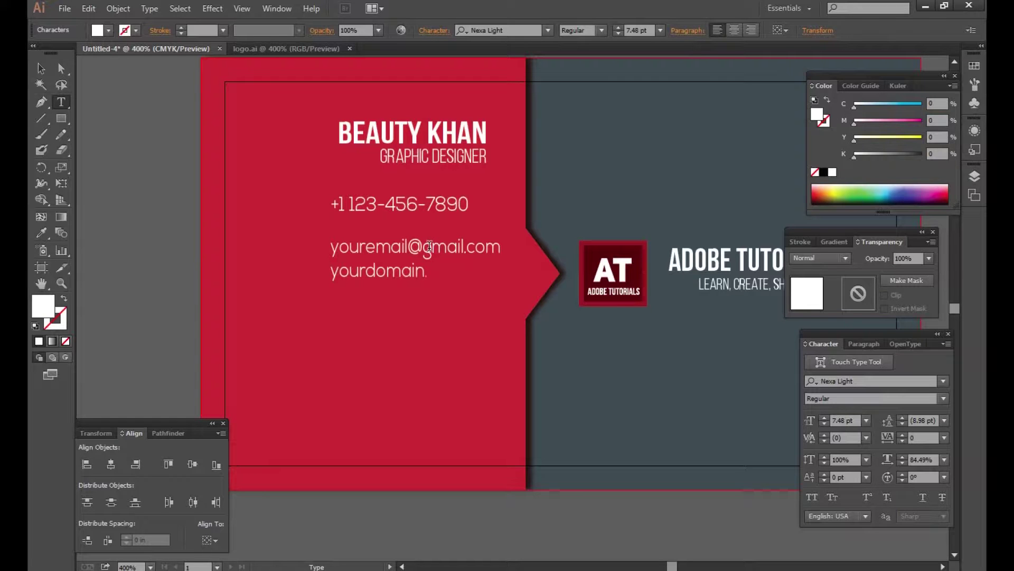
type("www.")
key("Escape")
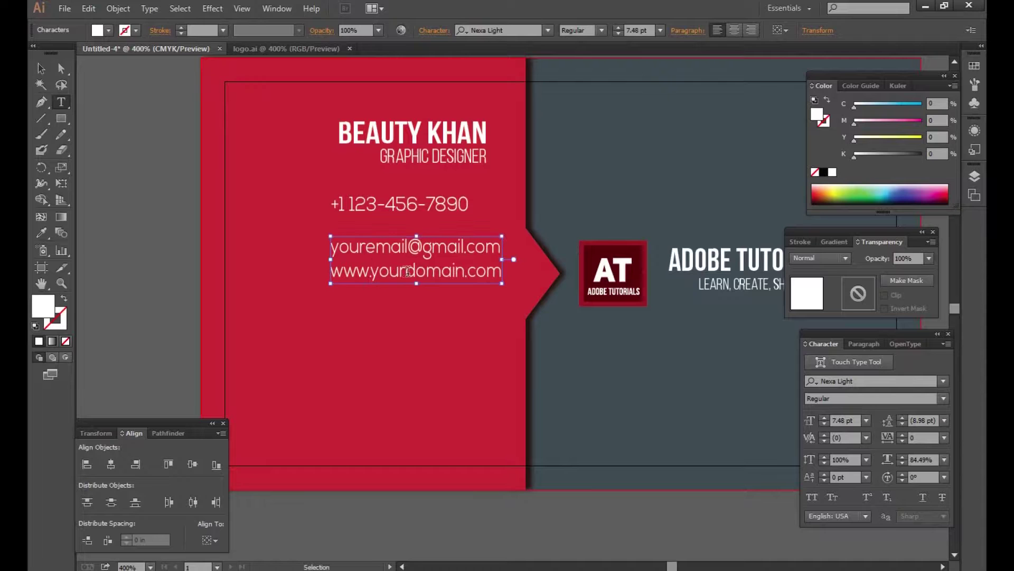
Copy the email block downward and retype it as the two street-address lines.
left_click_drag(405, 249, 407, 335)
double_click(404, 331)
key("ctrl+a")
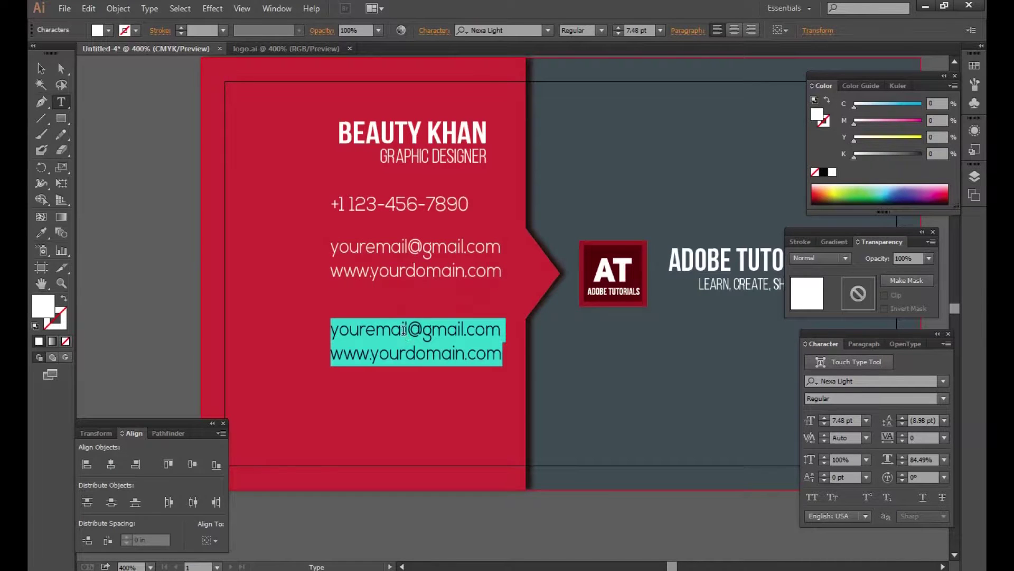
type("Your Street Address Here")
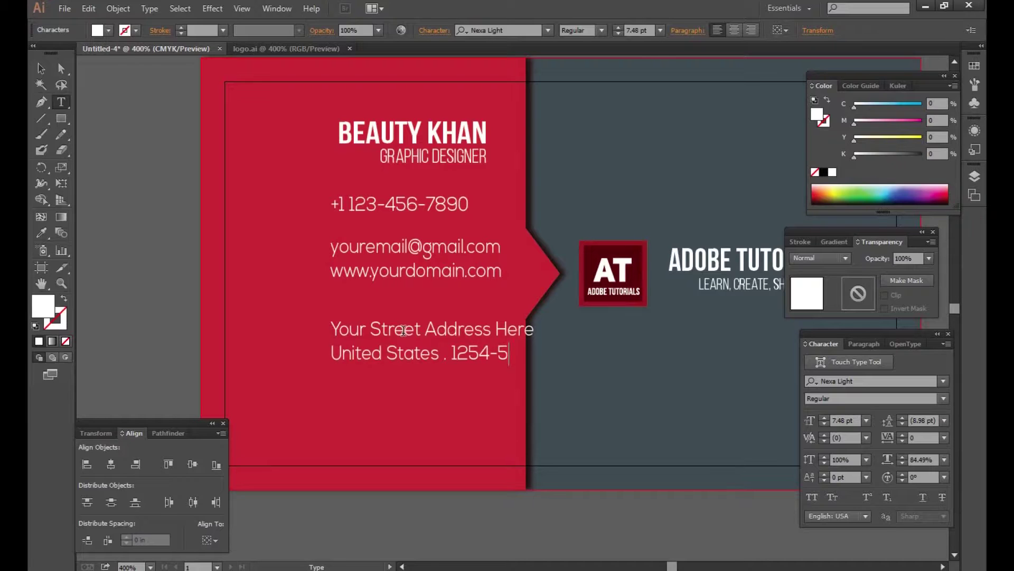
left_click(42, 68)
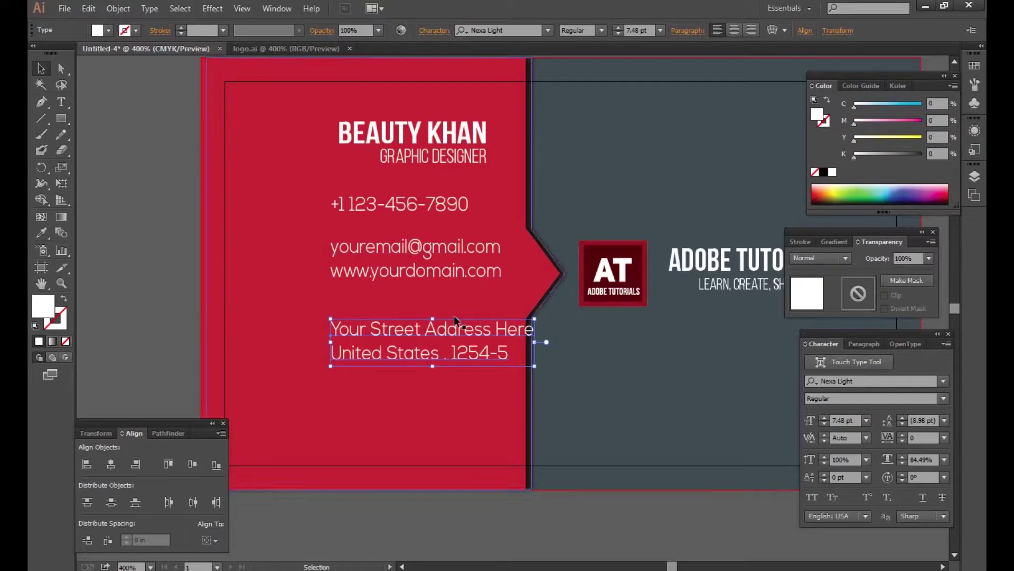
Move the phone, email/website and address blocks together further left on the card.
left_click(431, 257)
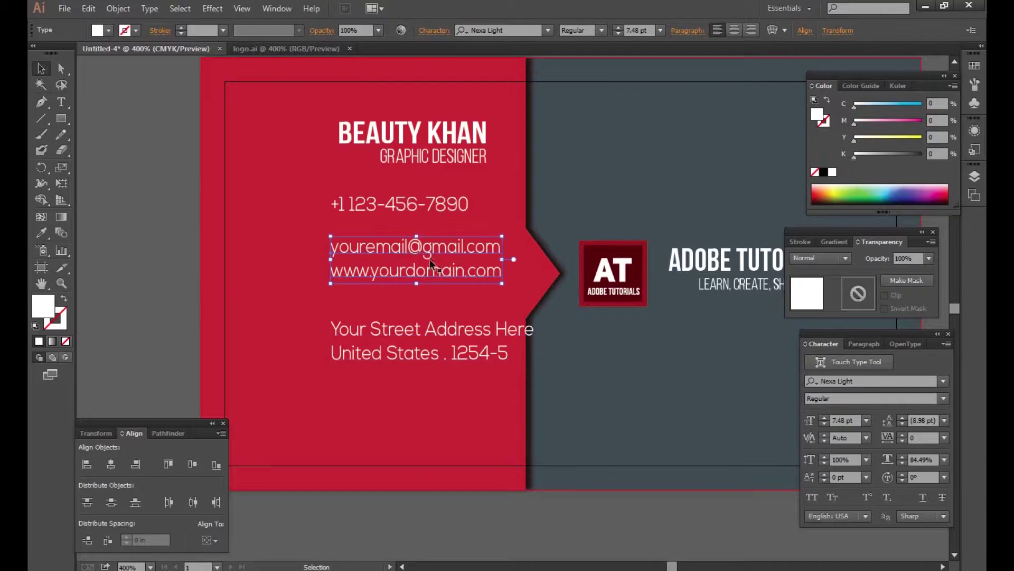
left_click(443, 332)
left_click(465, 274)
left_click(461, 337)
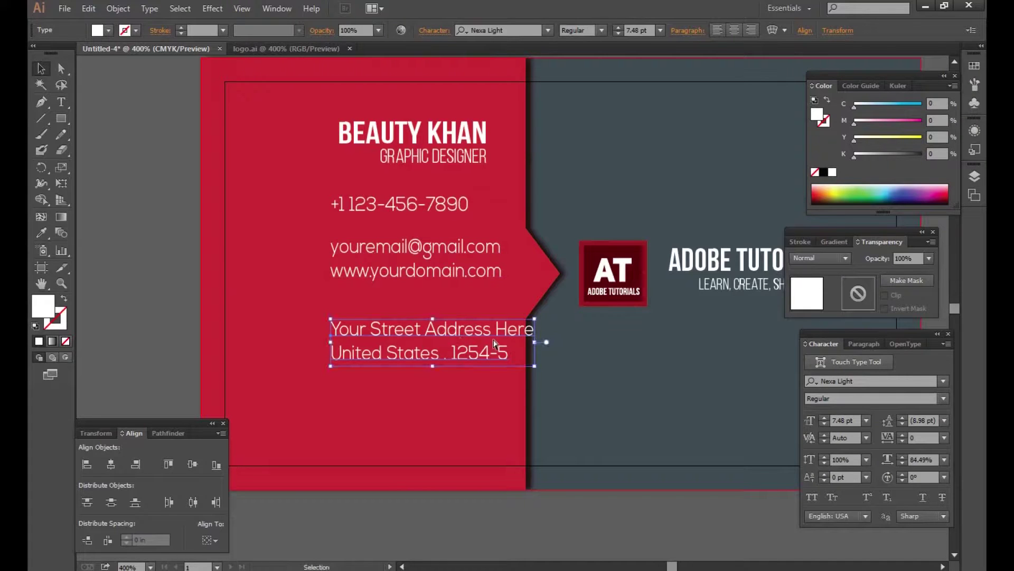
left_click_drag(453, 346, 437, 340)
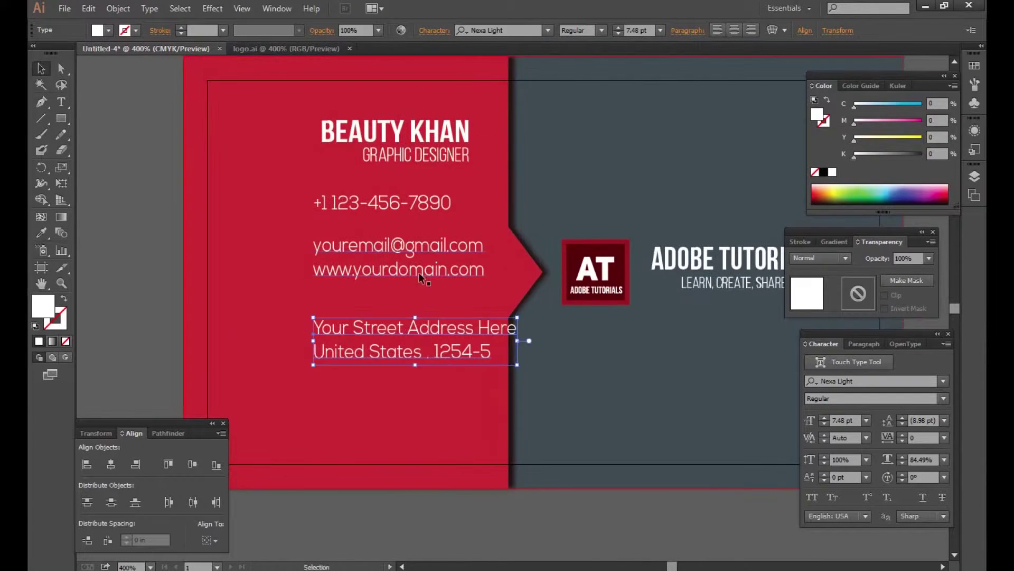
left_click(418, 272, "shift")
left_click(406, 208, "shift")
left_click_drag(351, 205, 288, 205)
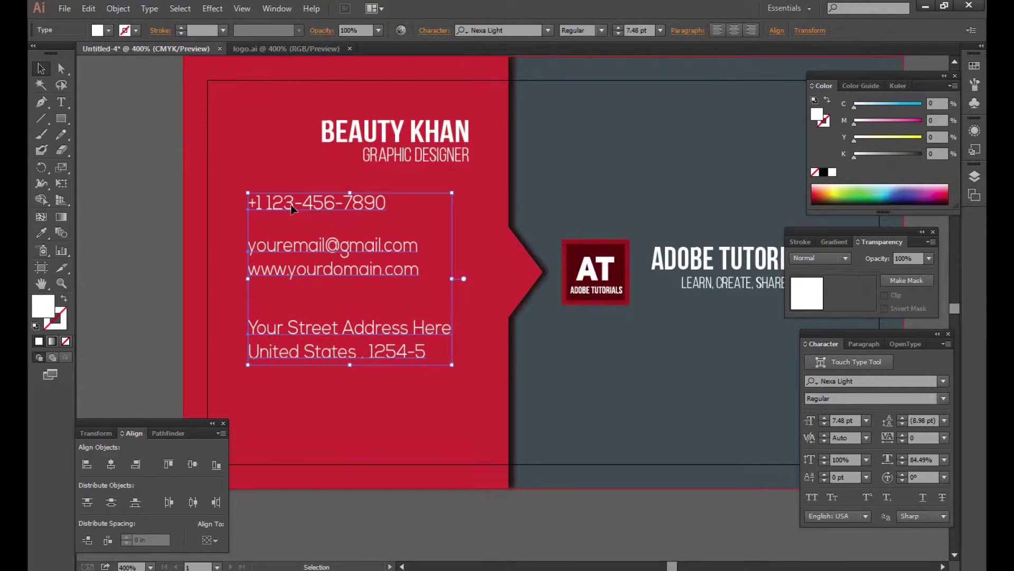
left_click(179, 125)
Move the name and title left to line up with the contact lines.
left_click(338, 128)
left_click_drag(423, 160, 319, 156)
left_click(168, 184)
left_click(132, 215)
mouse_move(425, 296)
left_mouse_down()
mouse_move(448, 330)
mouse_move(454, 316)
left_mouse_up()
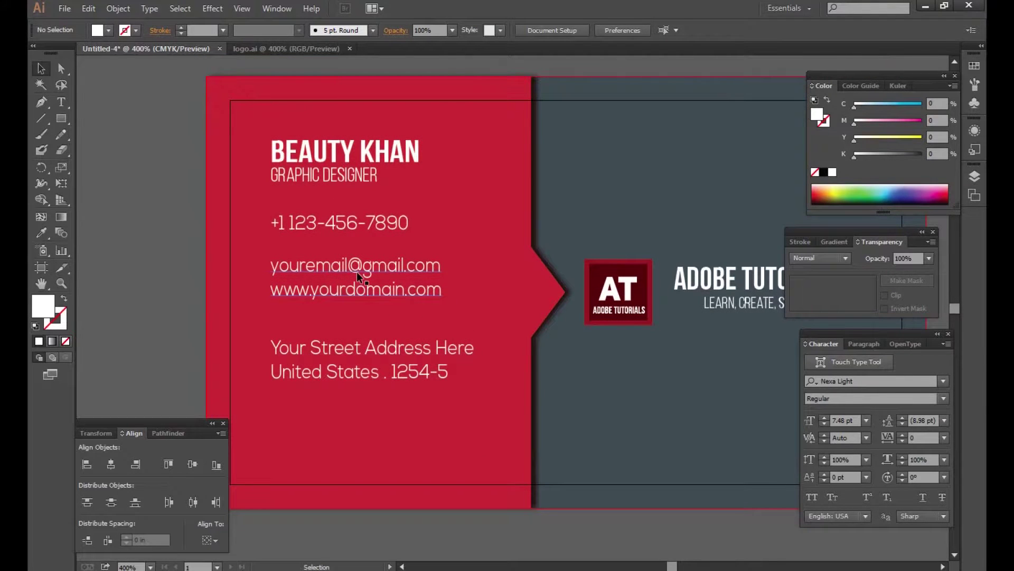
left_click(64, 9)
left_click(86, 54)
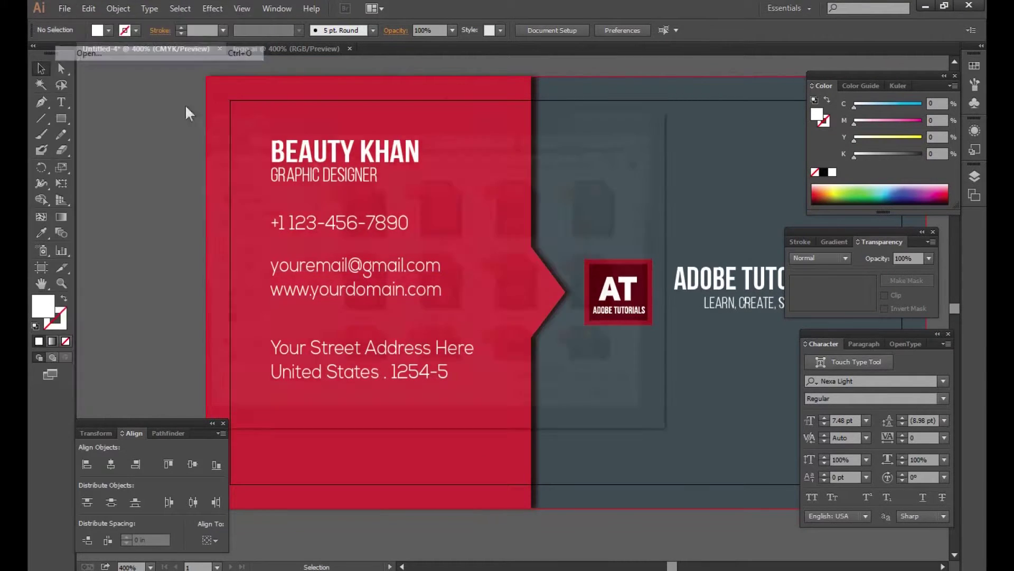
Open IconsSet.ai, copy the @, phone handset and map-pin icons, and paste them onto the card.
key("i")
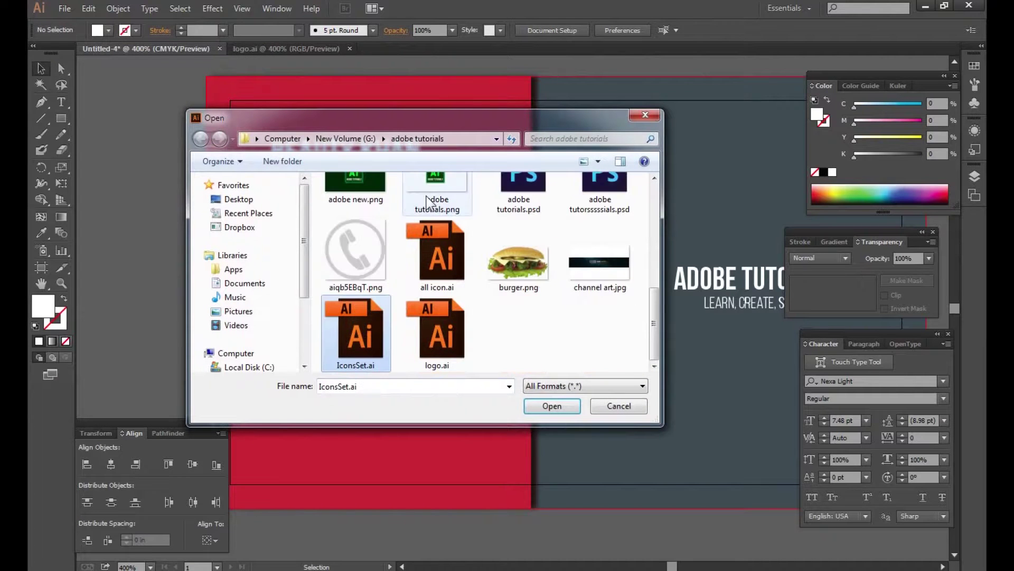
double_click(379, 325)
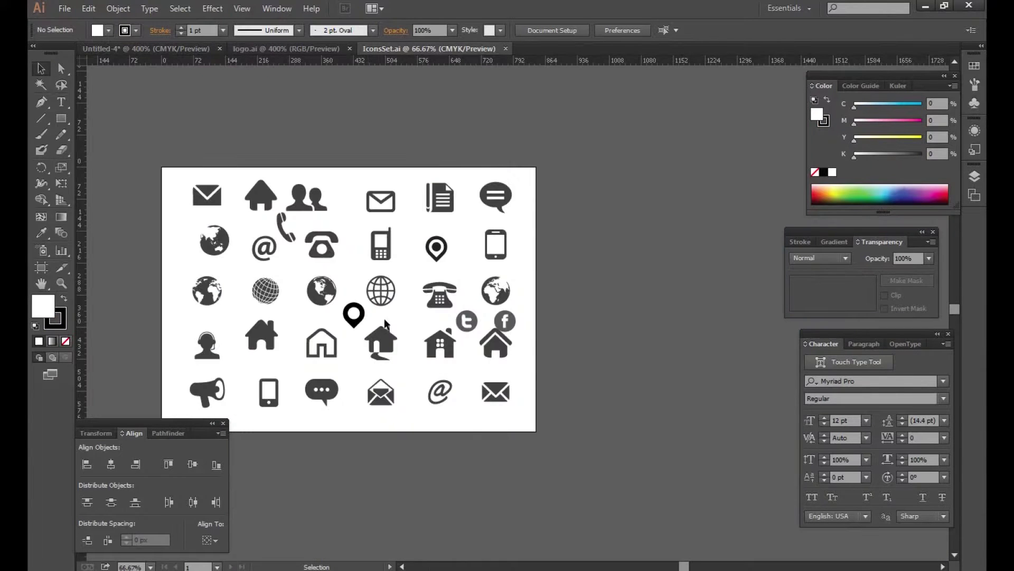
left_click(288, 291)
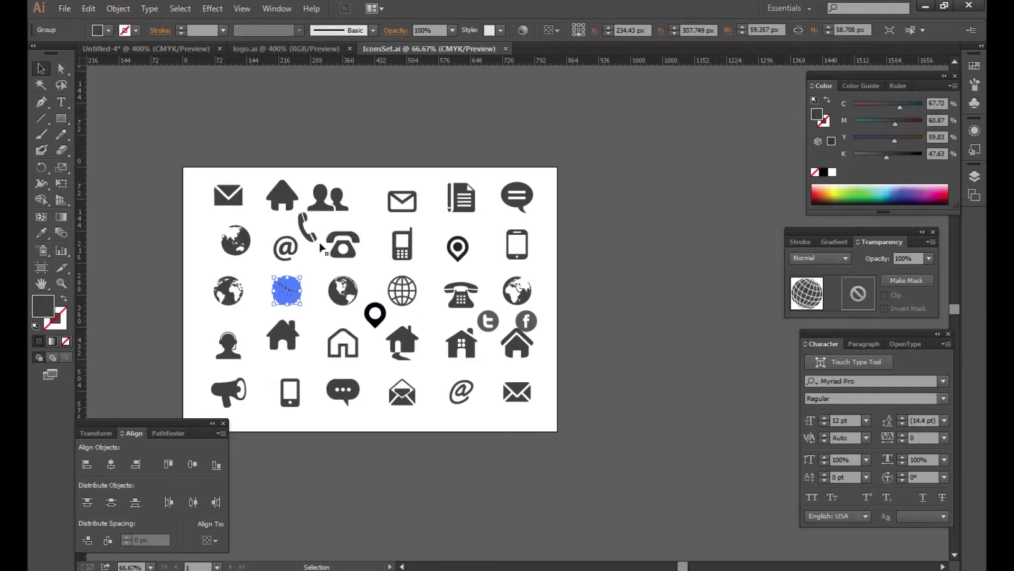
left_click_drag(462, 392, 285, 247)
left_click(383, 319, "shift")
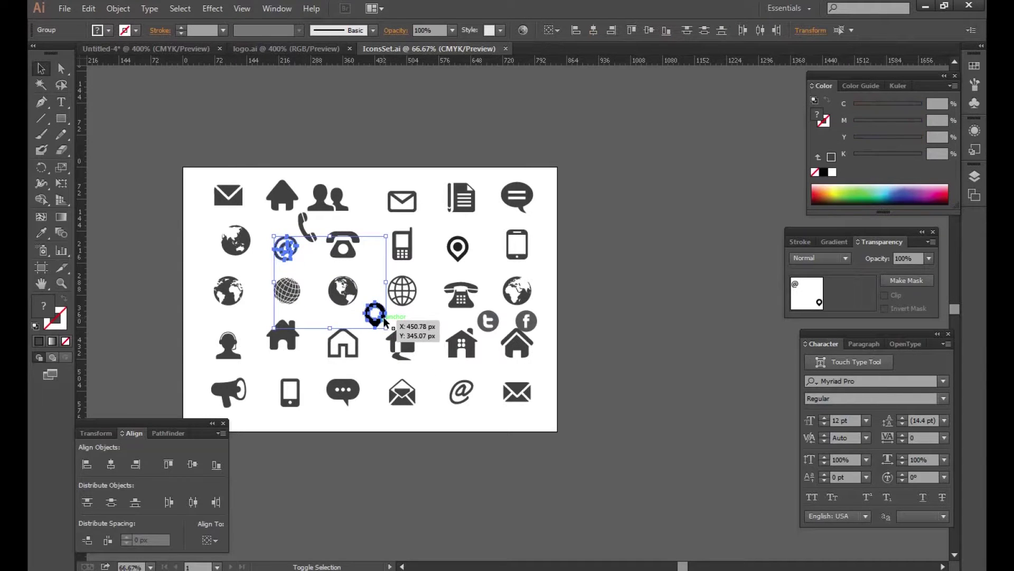
left_click_drag(399, 329, 458, 323)
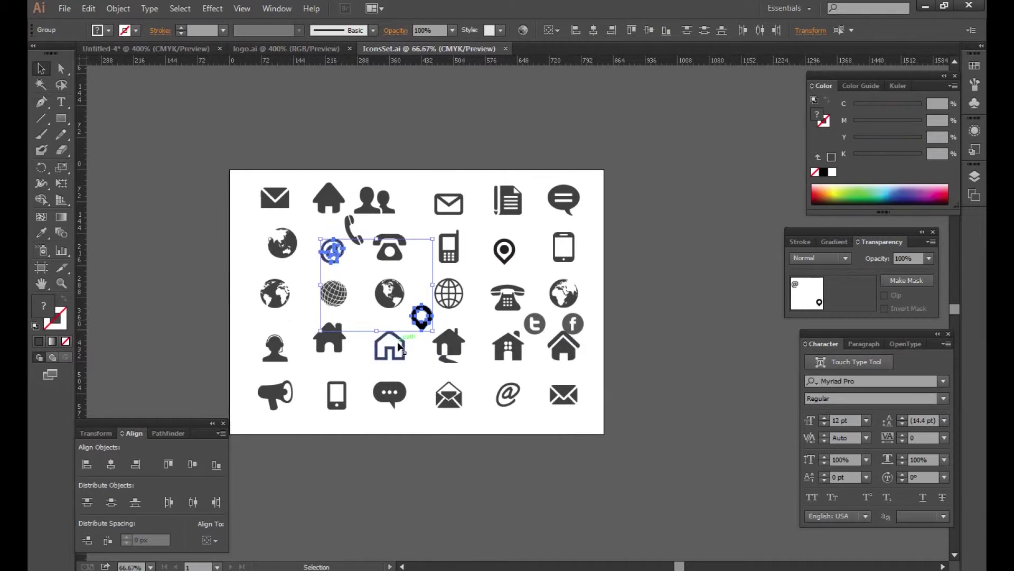
key("a")
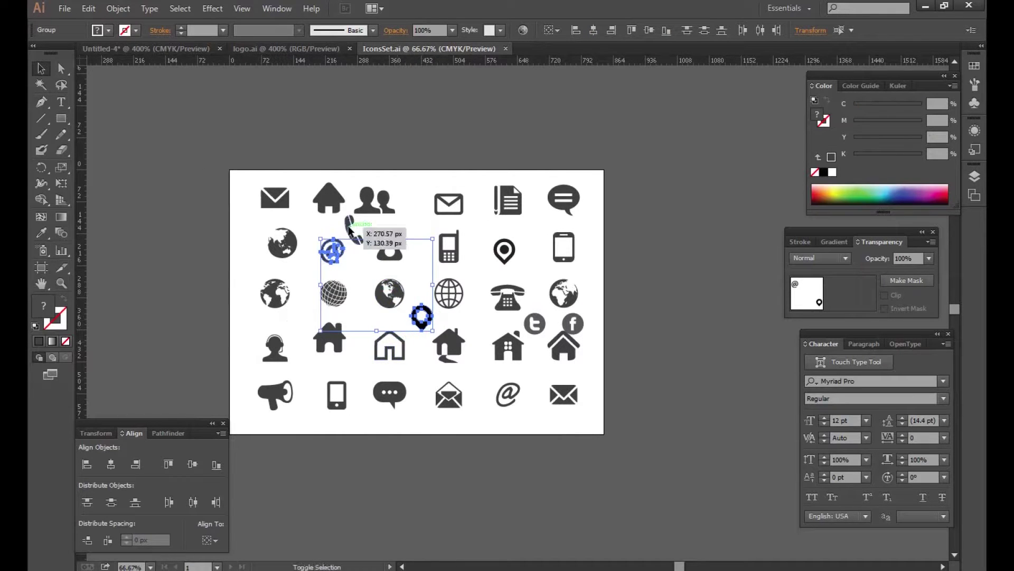
left_click(354, 230, "shift")
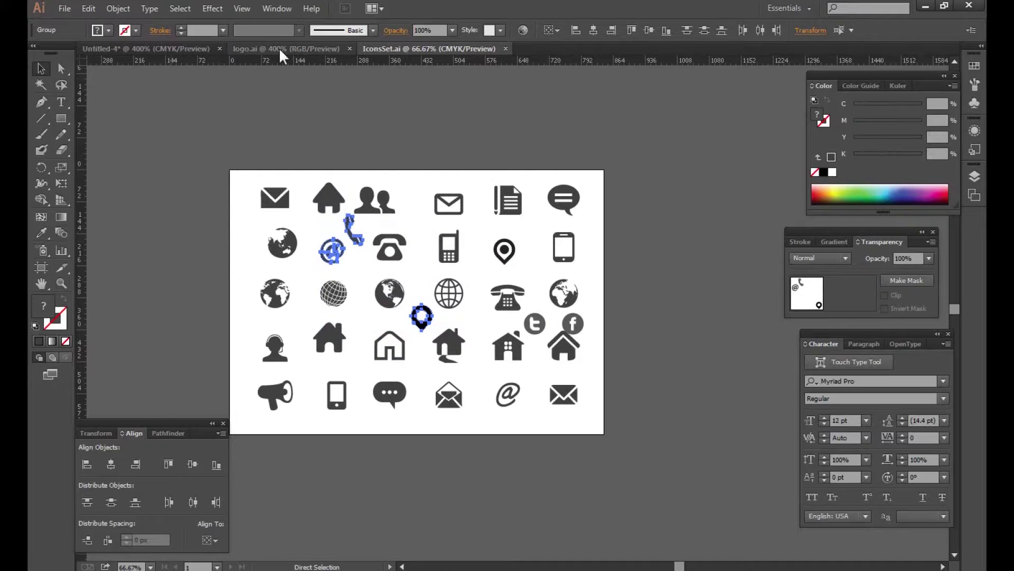
left_click(173, 50)
key("ctrl+v")
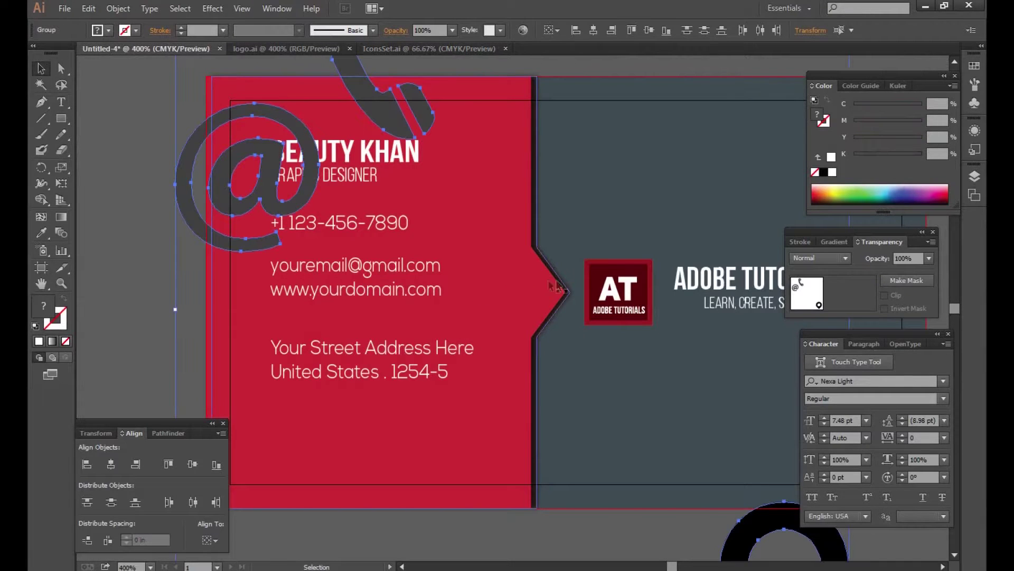
Make the pasted icons white and resize them to suit the card.
left_click(832, 172)
key("ctrl+minus")
key("ctrl+minus")
key("ctrl+minus")
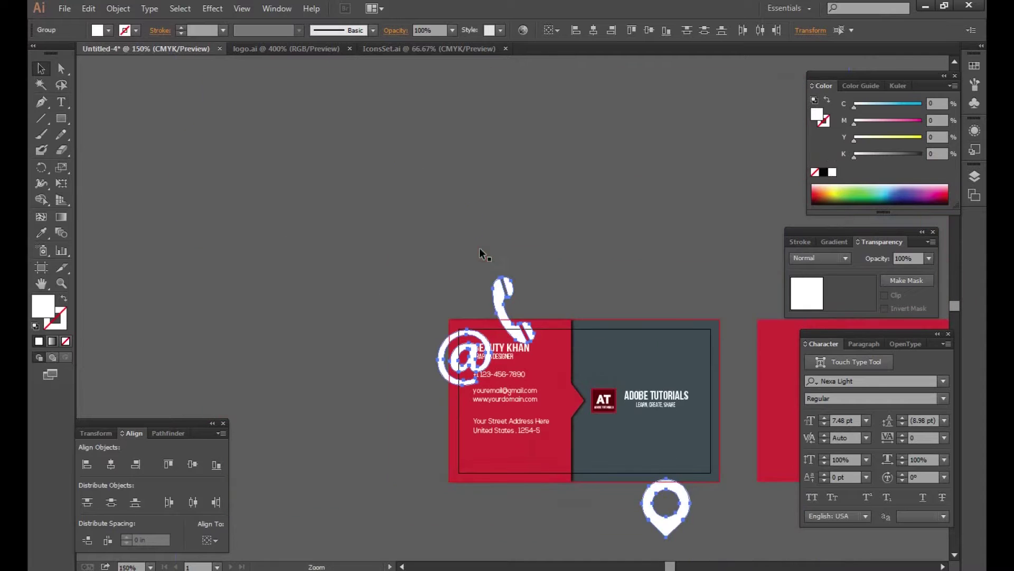
left_click_drag(439, 275, 555, 390)
key("ctrl+plus")
key("ctrl+plus")
key("ctrl+plus")
scroll(492, 306, "up", 4)
scroll(491, 307, "up", 2)
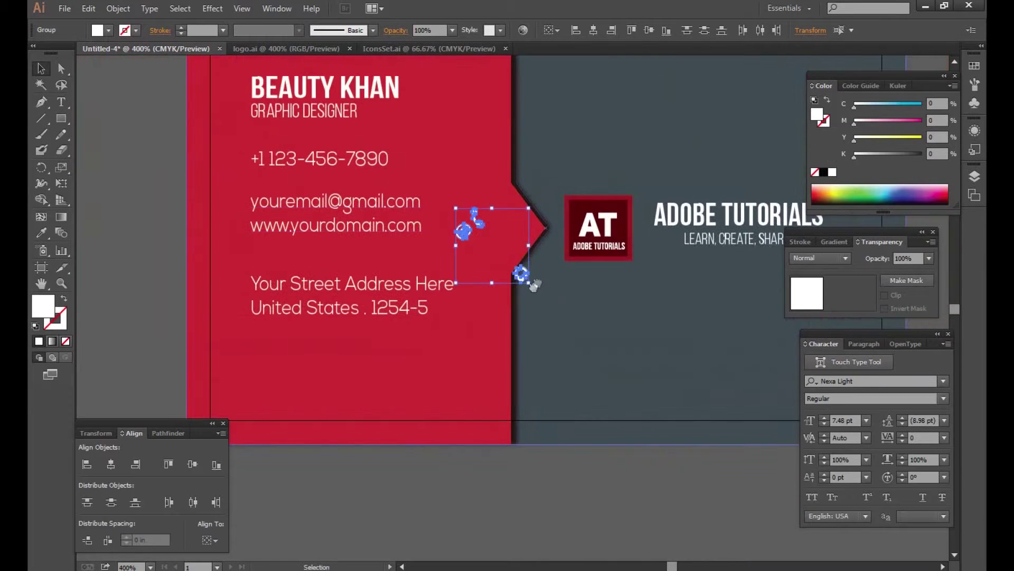
left_click_drag(529, 285, 551, 310)
mouse_move(449, 197)
left_mouse_down()
mouse_move(497, 244)
mouse_move(288, 213)
left_mouse_up()
left_click(497, 244)
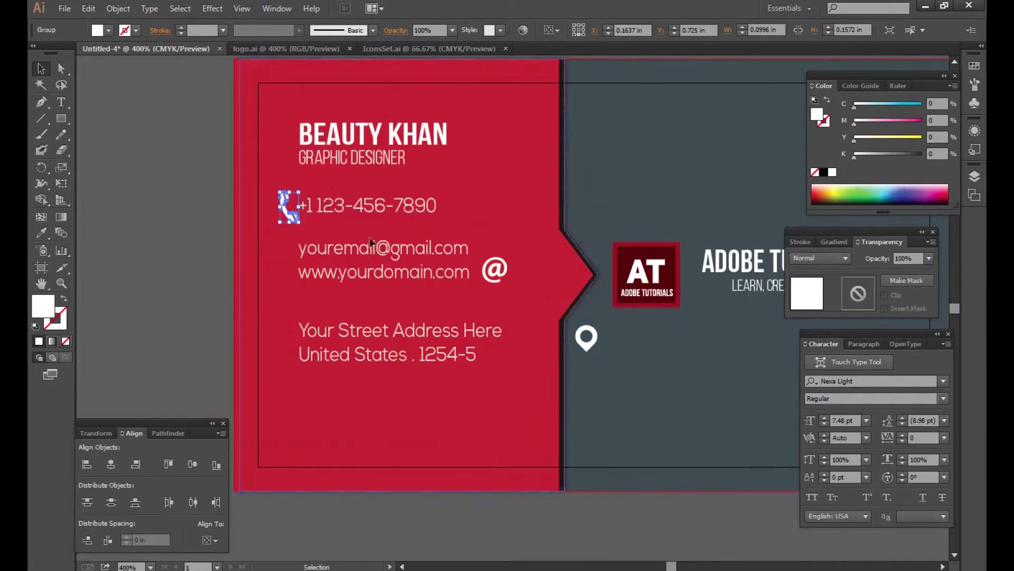
Set the @ and pin icons beside their lines and shift the contact text right.
left_click_drag(499, 273, 285, 263)
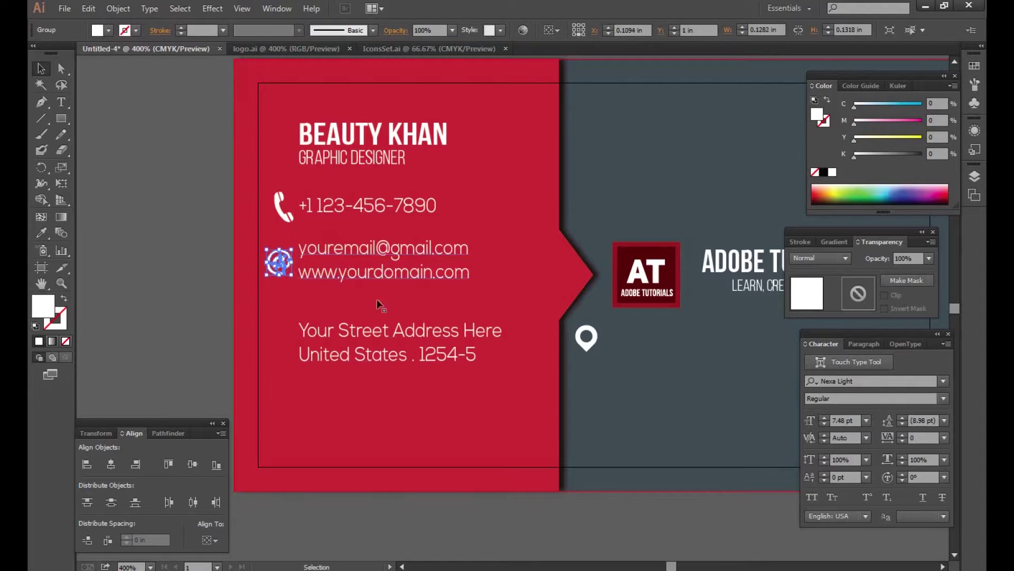
left_click_drag(586, 342, 284, 342)
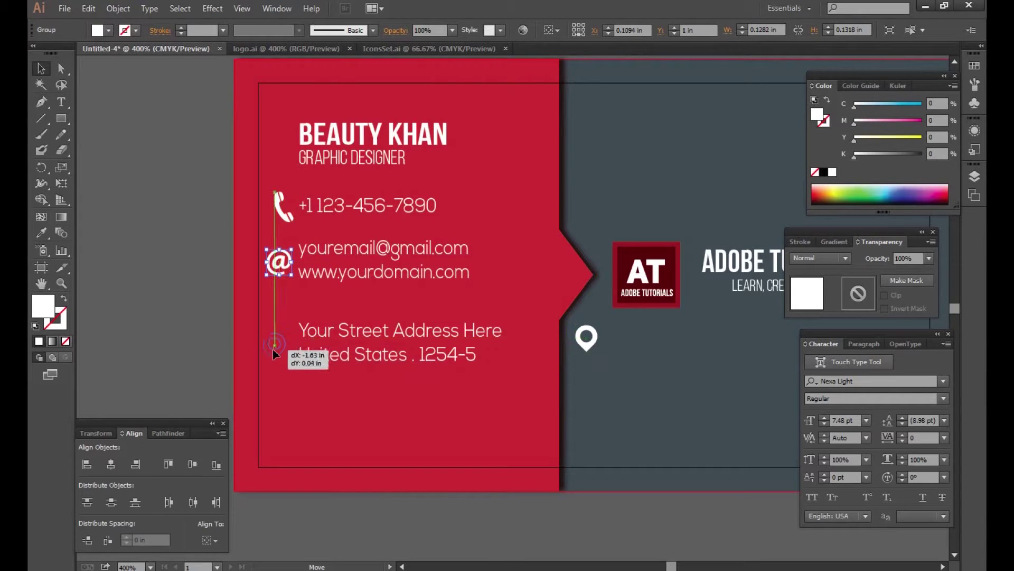
left_click_drag(284, 342, 277, 350)
left_click(361, 335)
left_click(369, 270, "shift")
left_click(359, 211, "shift")
left_click_drag(359, 211, 395, 208)
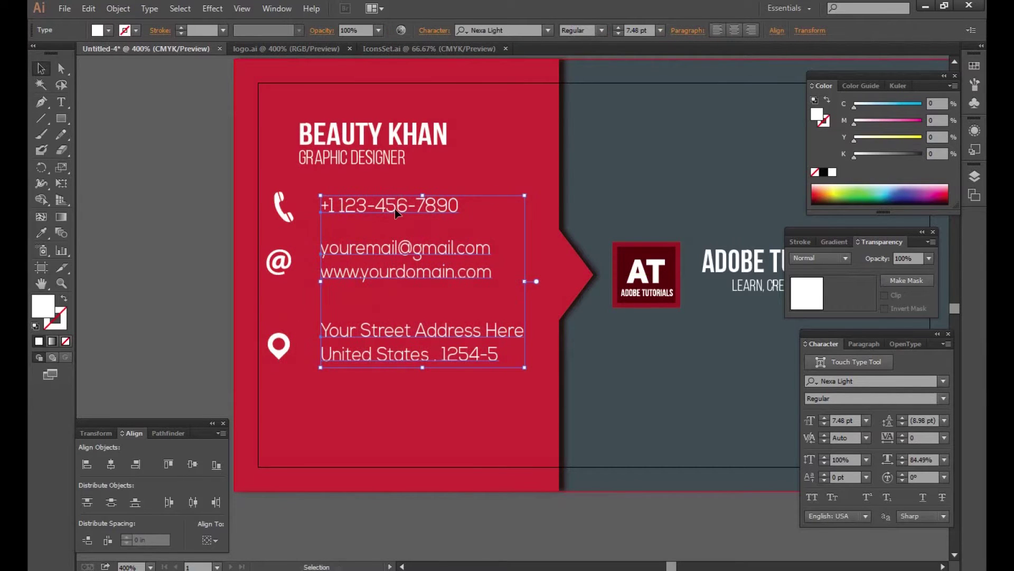
Left-align the phone, @ and pin icons.
left_click(289, 221)
left_click(279, 262, "shift")
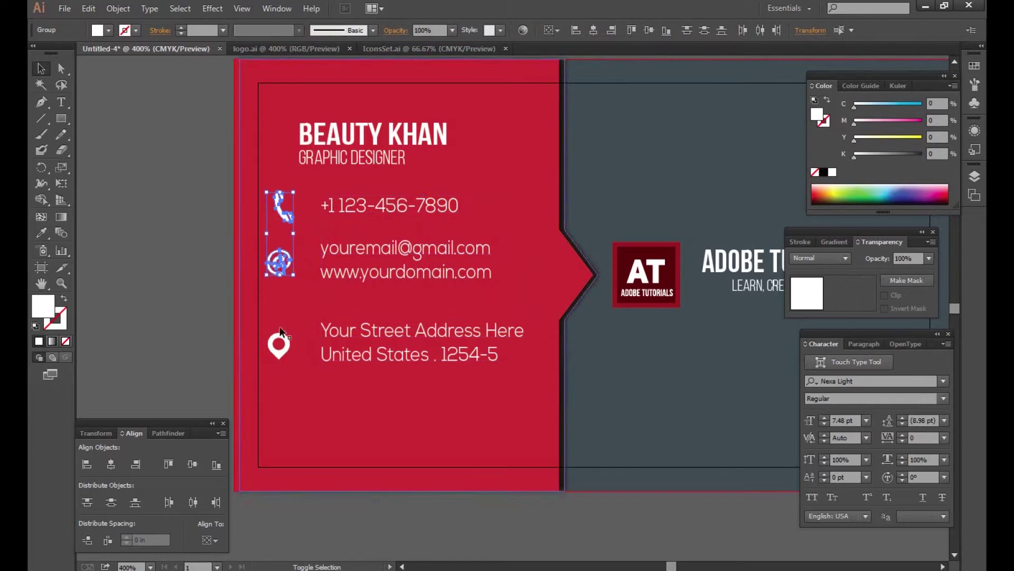
left_click(279, 345, "shift")
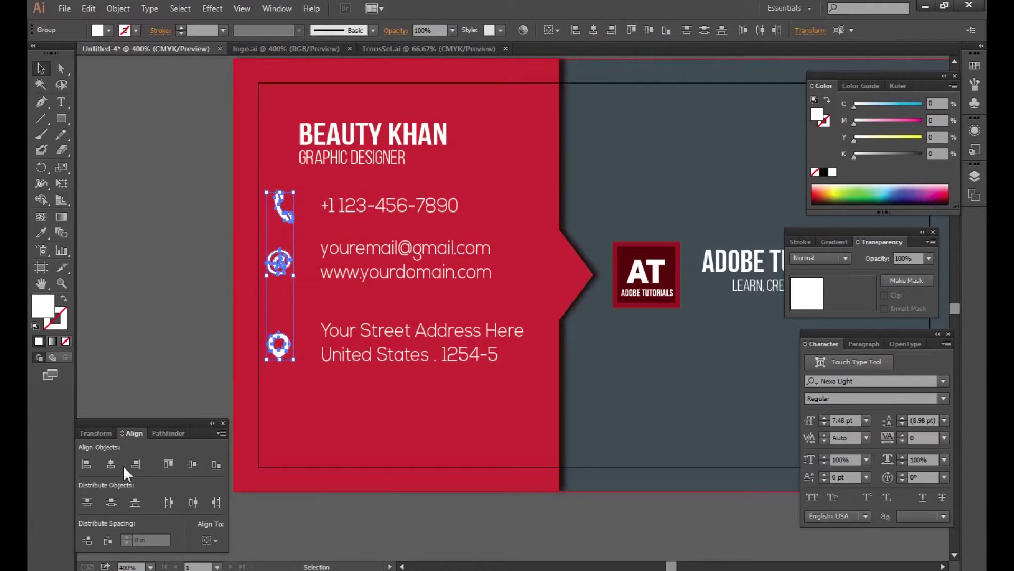
left_click(87, 463)
left_click(211, 359)
Distribute the phone, email and address text blocks evenly top to bottom.
left_click(381, 335)
left_click(380, 269, "shift")
left_click(381, 205, "shift")
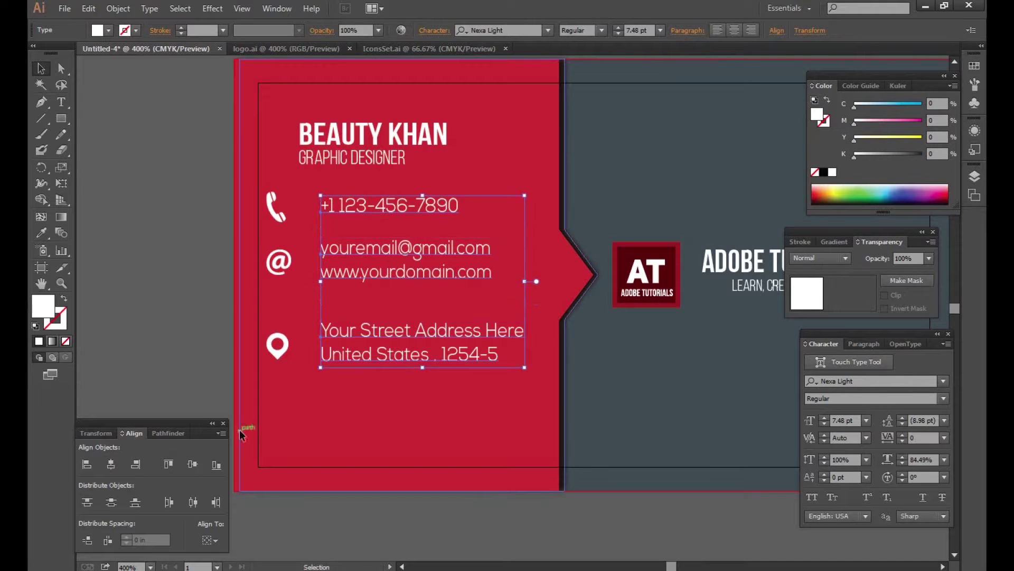
left_click(193, 465)
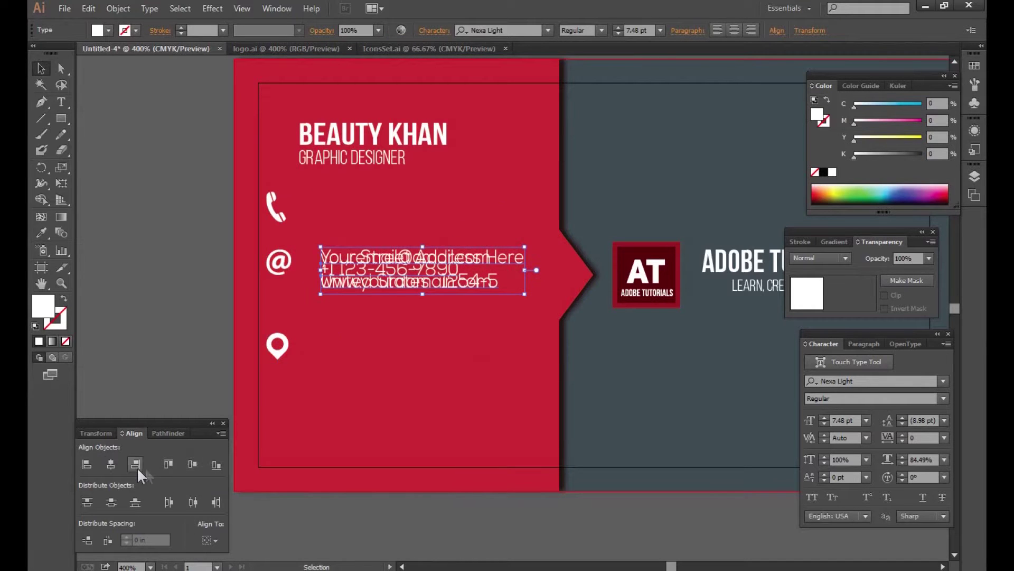
key("ctrl+z")
left_click(111, 502)
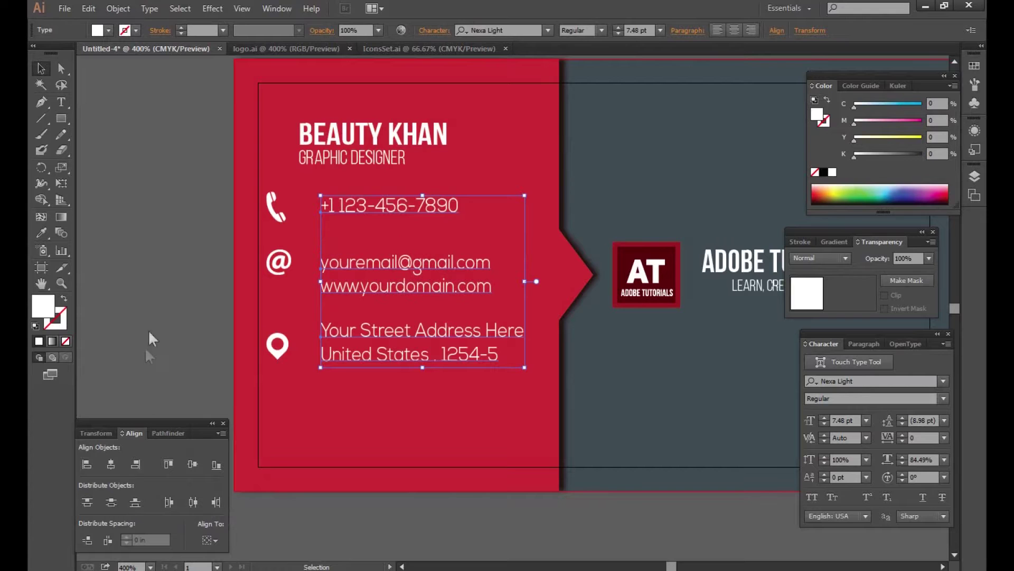
left_click(162, 320)
Vertically align the pin icon with the address text and group them.
left_click(285, 265)
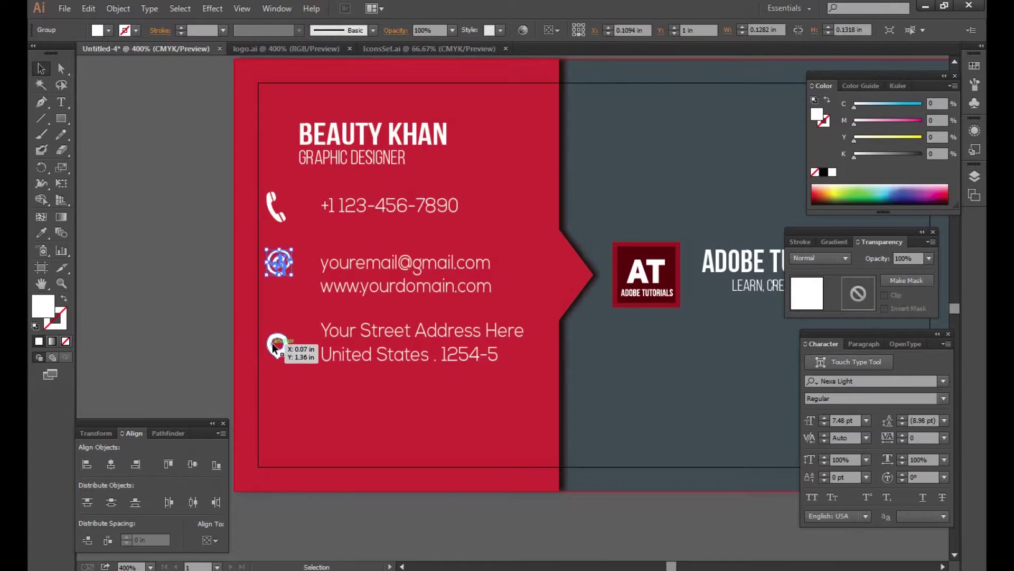
left_click(374, 359)
left_click(277, 346, "shift")
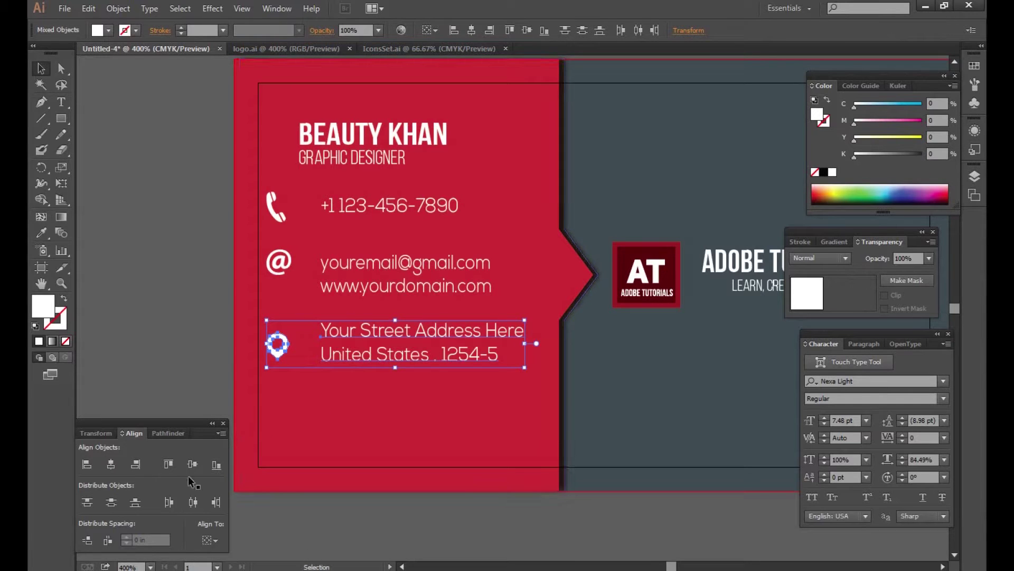
left_click(193, 468)
right_click(373, 336)
left_click(417, 404)
Group the @ icon with the email lines and the phone icon with its number.
left_click(335, 286)
left_click(278, 263, "shift")
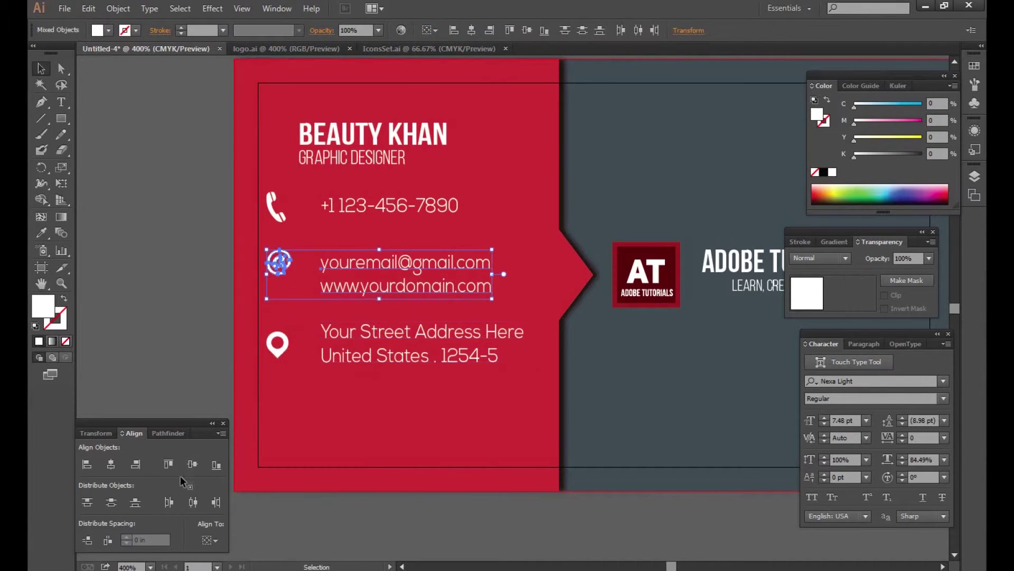
left_click(193, 464)
right_click(381, 286)
left_click(414, 347)
left_click(338, 208)
left_click(275, 214, "shift")
right_click(370, 207)
left_click(418, 269)
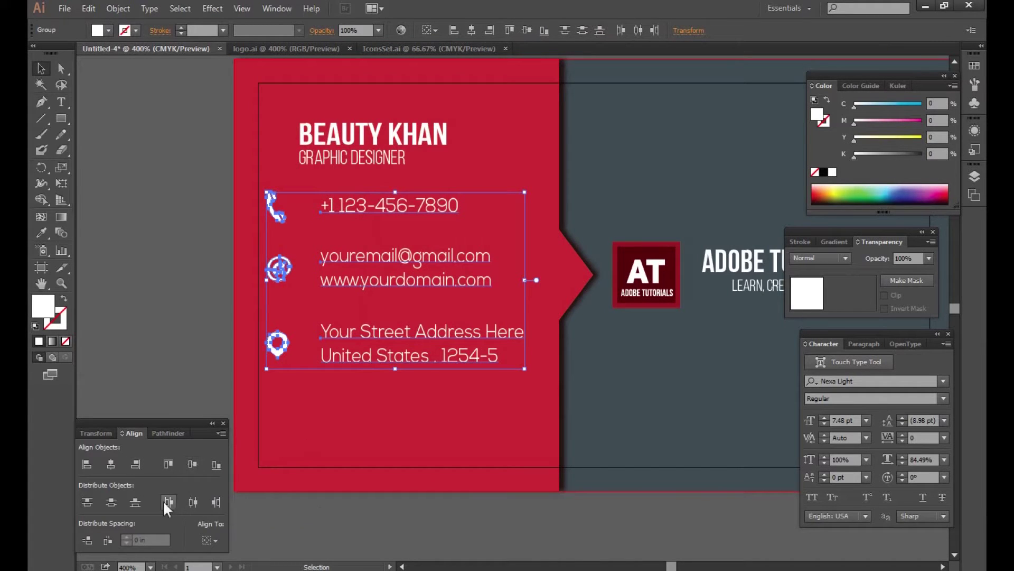
Space the three contact rows evenly and nudge them down and right.
left_click(111, 503)
left_click_drag(263, 324, 266, 326)
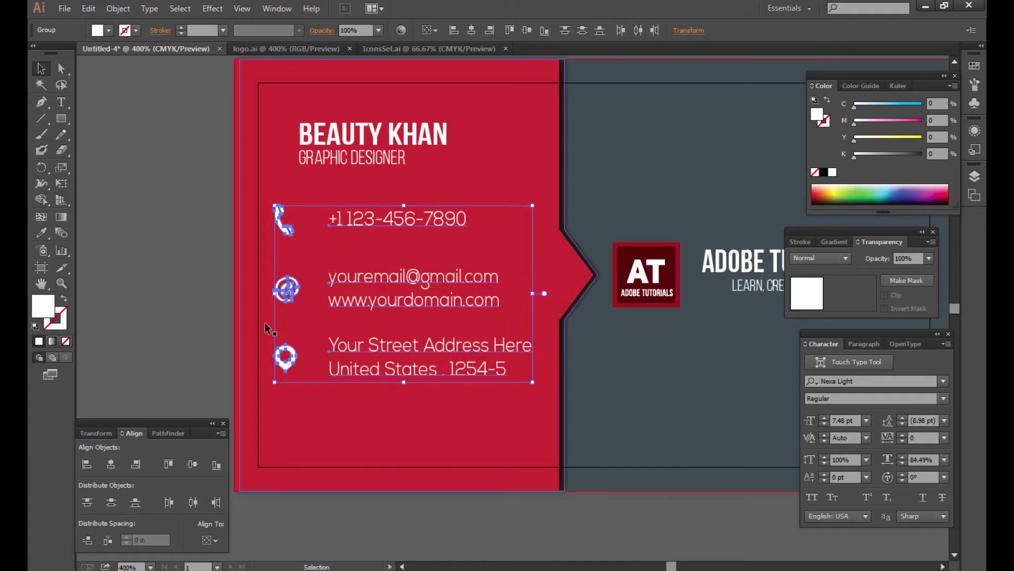
left_click_drag(266, 326, 275, 306)
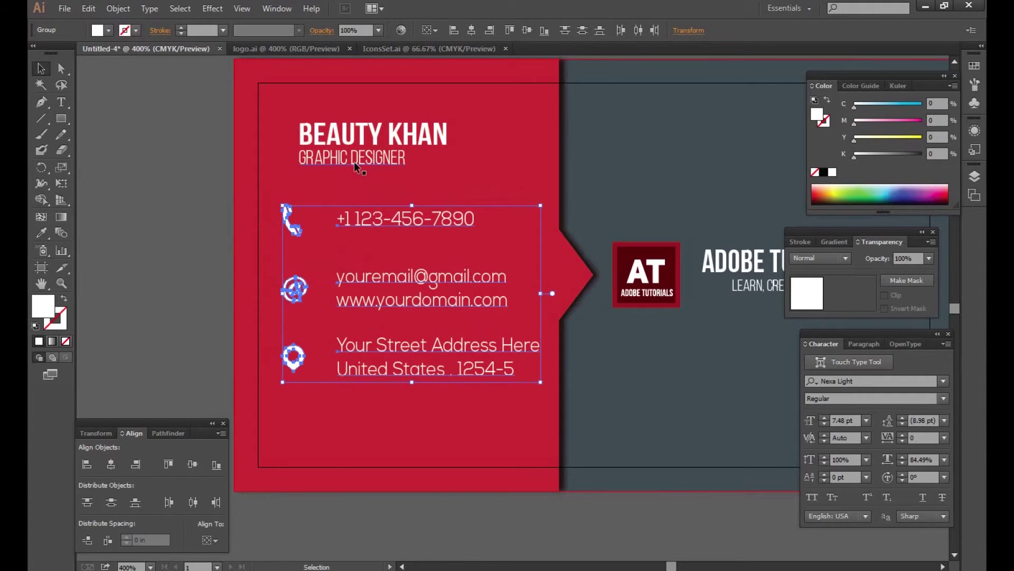
Shift the name and title slightly left, then preview the card with panels hidden.
left_click(368, 140)
left_click_drag(300, 148, 288, 149)
left_click_drag(621, 291, 468, 288)
key("ctrl+minus")
key("Tab")
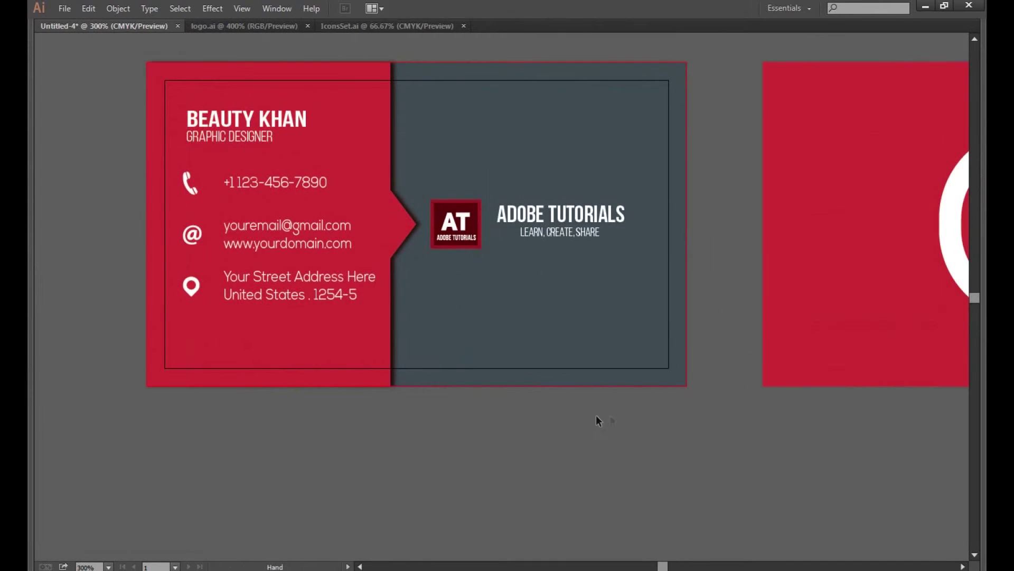
Eyedropper the back card's dark gray onto the front card's white arc.
left_click_drag(732, 416, 696, 419)
left_click_drag(794, 411, 567, 419)
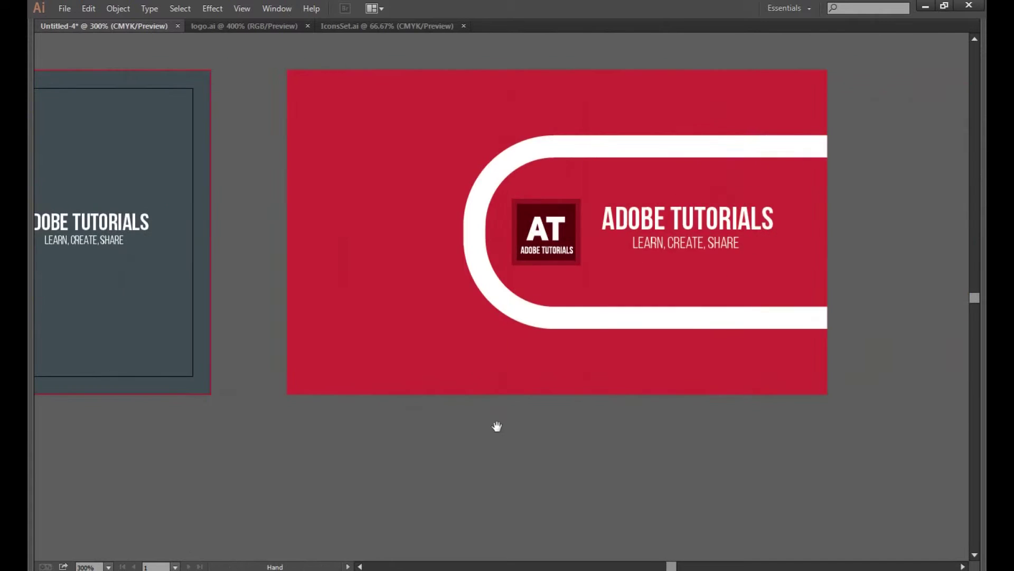
key("ctrl+minus")
left_click(692, 261)
key("Tab")
left_click(42, 232)
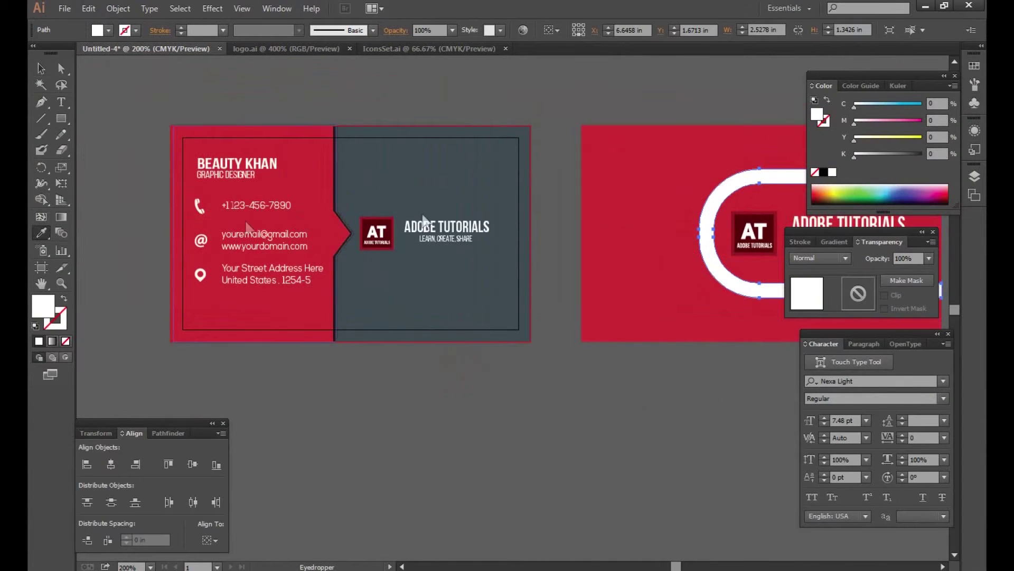
left_click(475, 180)
Preview both cards side by side with the panels hidden.
key("Tab")
key("ctrl+shift+a")
left_click_drag(460, 349, 359, 338)
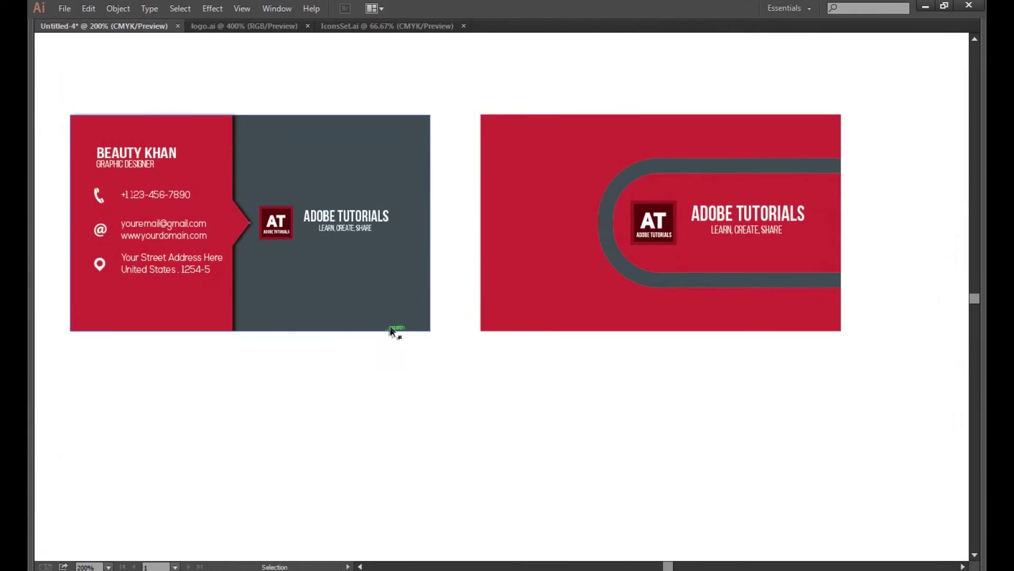
left_click_drag(427, 325, 472, 330)
key("Tab")
key("Tab")
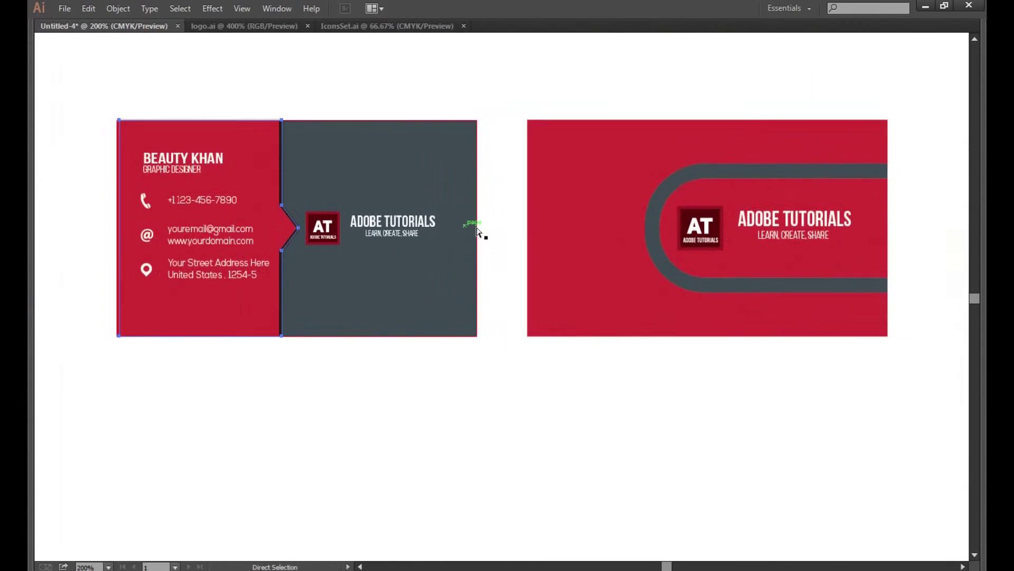
Unlock all artwork so the back card's red panel becomes selectable.
left_click_drag(596, 191, 573, 194)
key("Tab")
left_click_drag(602, 163, 577, 171)
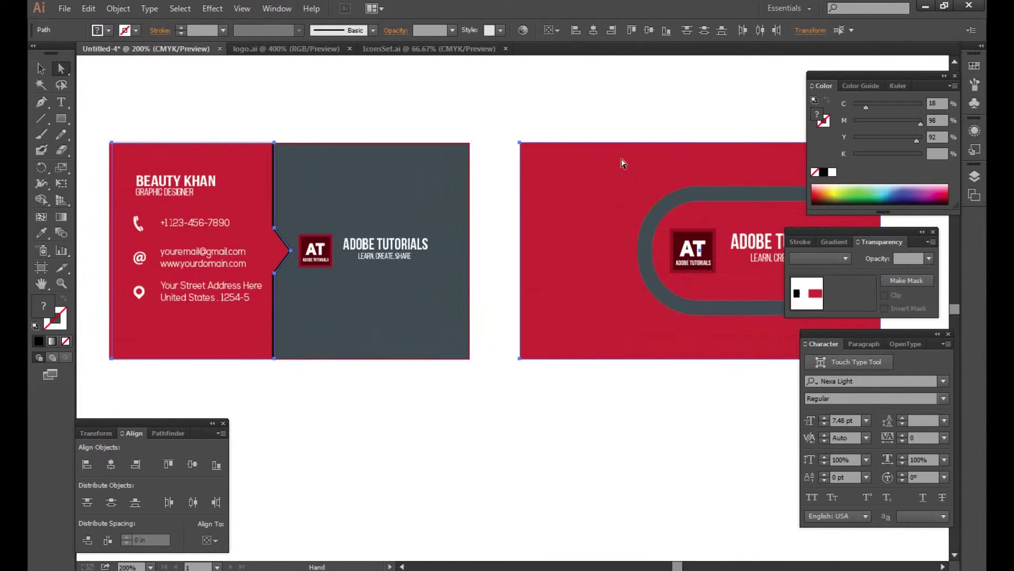
left_click(256, 188)
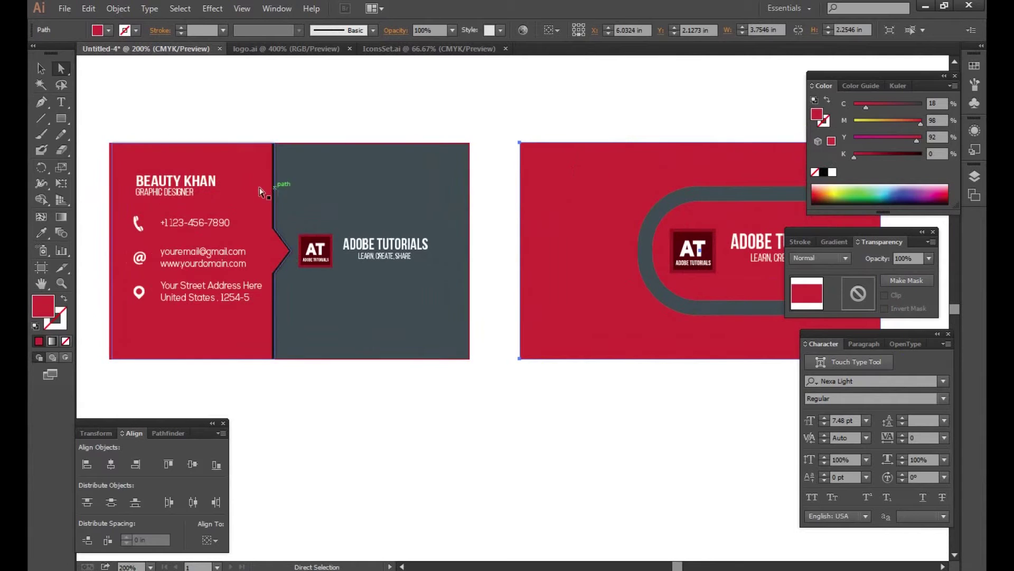
left_click(275, 104)
left_click(118, 8)
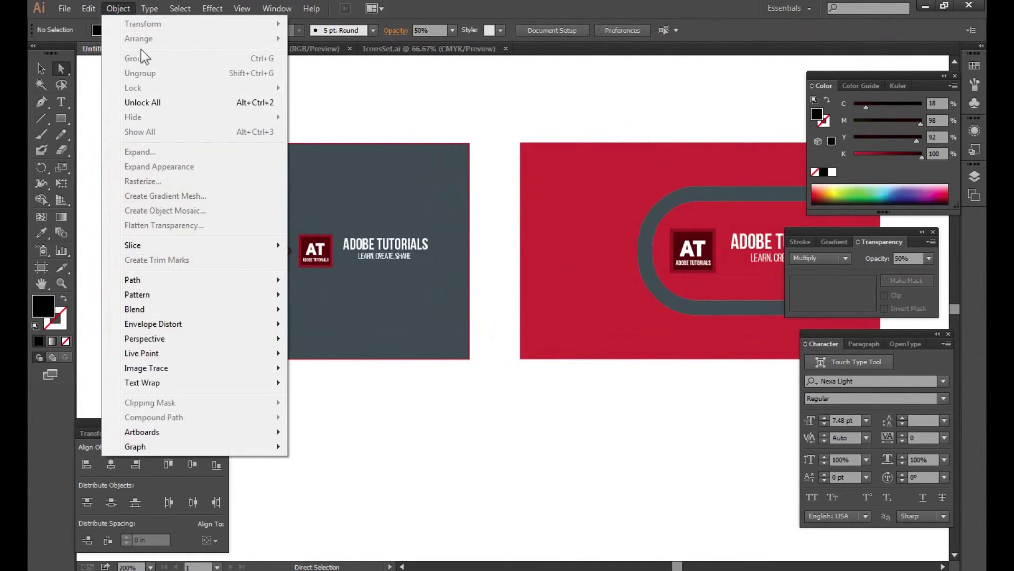
left_click(148, 103)
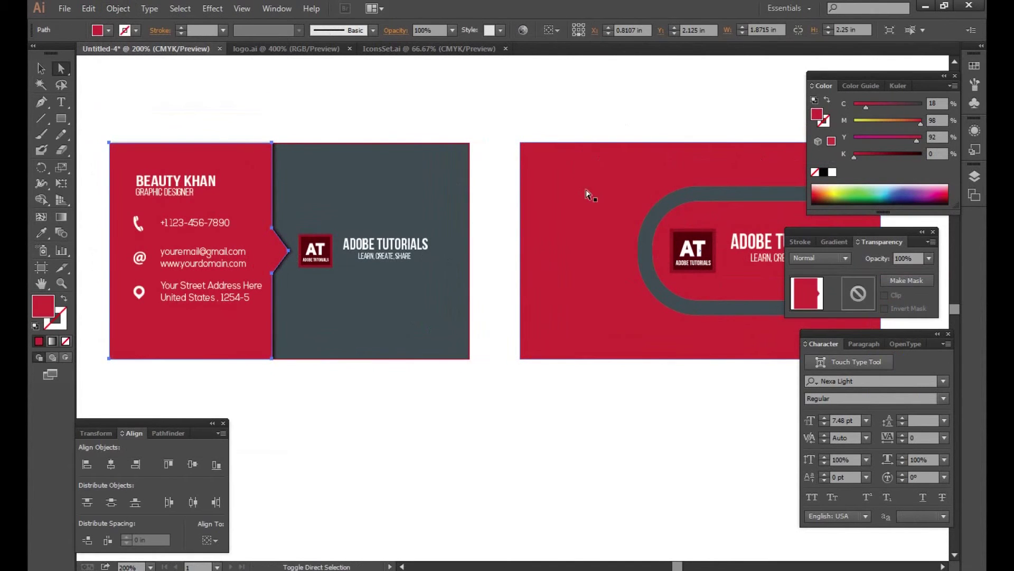
Brighten the red panel to C 0, M 98, Y 92, K 0.
left_click_drag(866, 107, 848, 108)
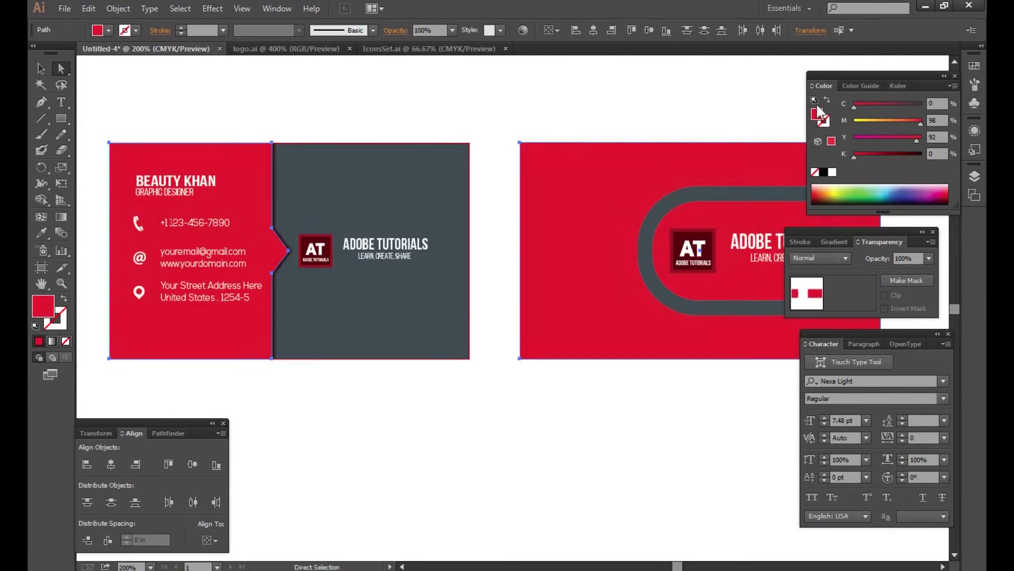
left_click(520, 127)
key("Tab")
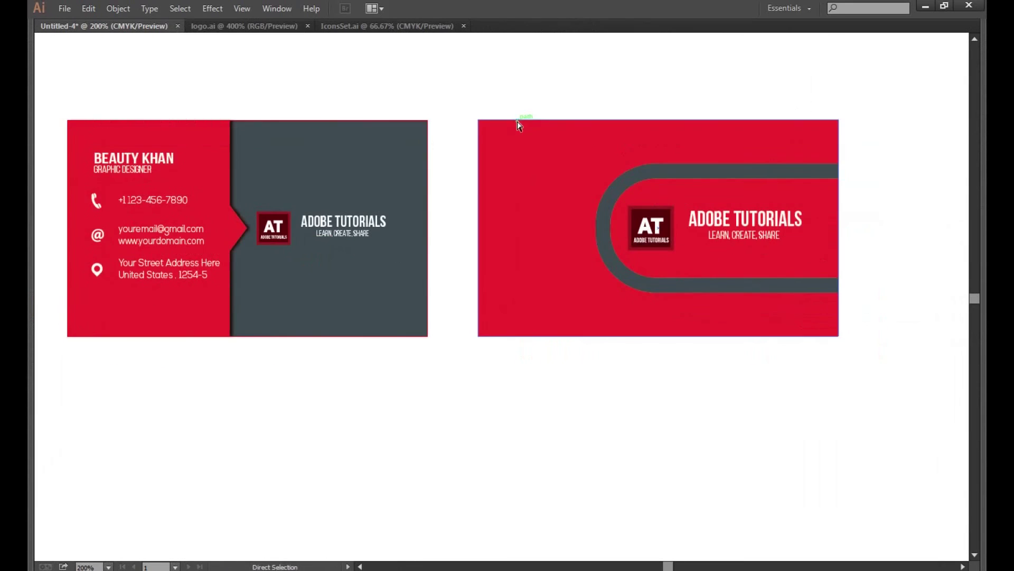
scroll(637, 227, "left", 4)
scroll(506, 353, "up", 1)
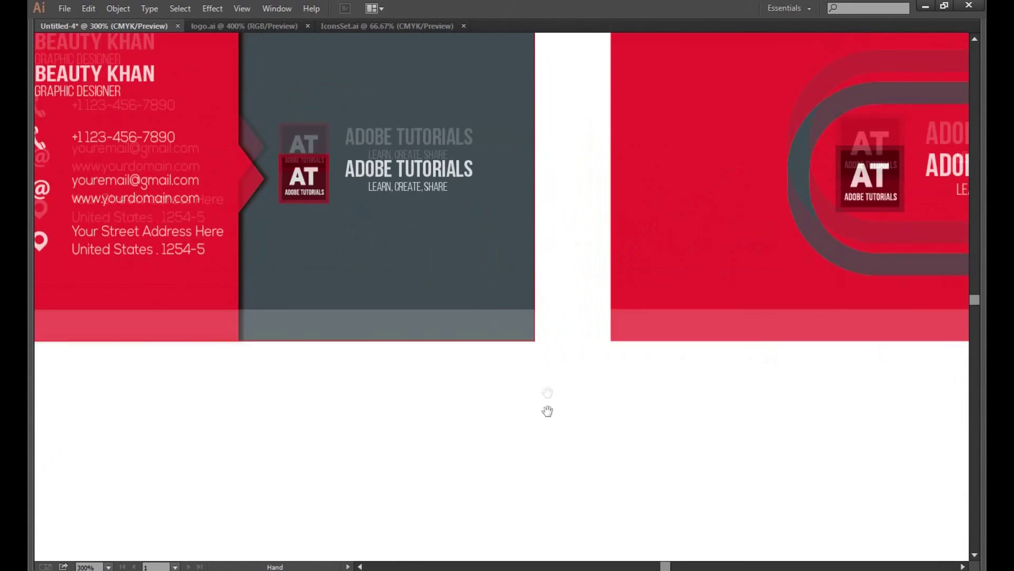
left_click_drag(390, 394, 483, 415)
mouse_move(321, 411)
left_mouse_down()
mouse_move(552, 391)
mouse_move(568, 417)
mouse_move(628, 410)
left_mouse_up()
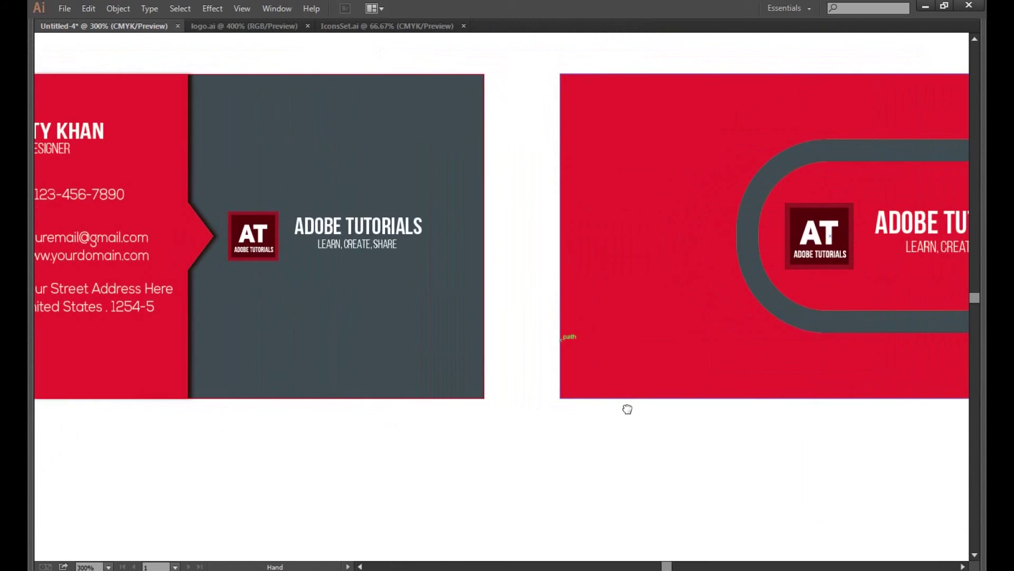